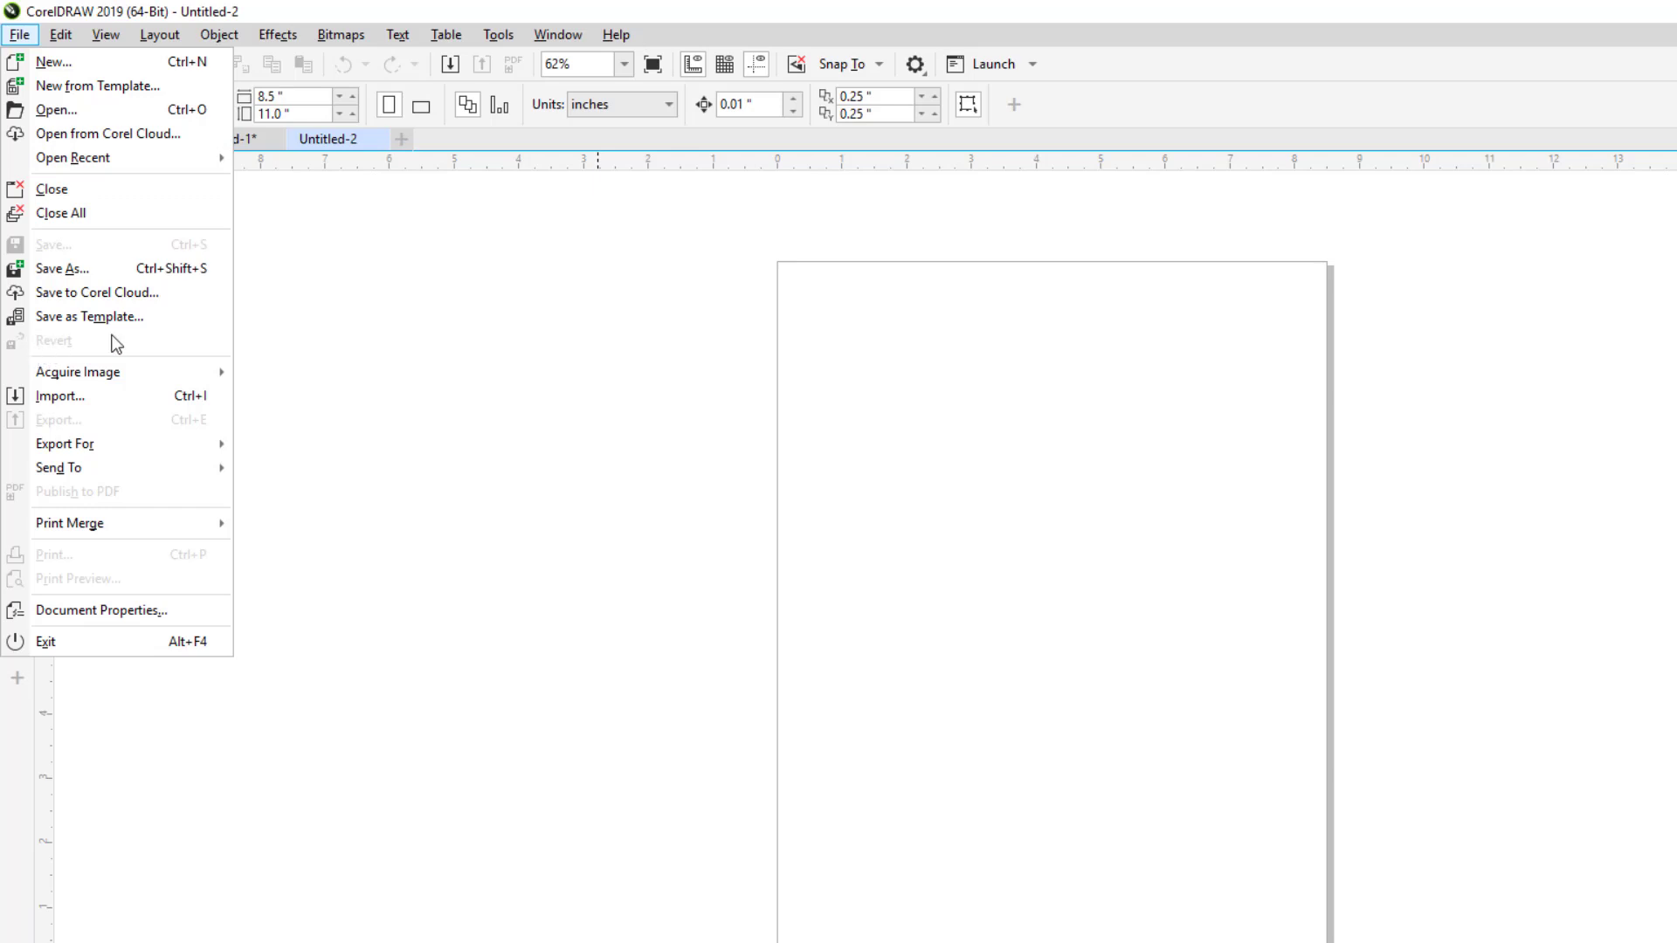
Step: Dismiss the File menu and switch to the Rectangle tool
left_click(345, 333)
left_click(18, 322)
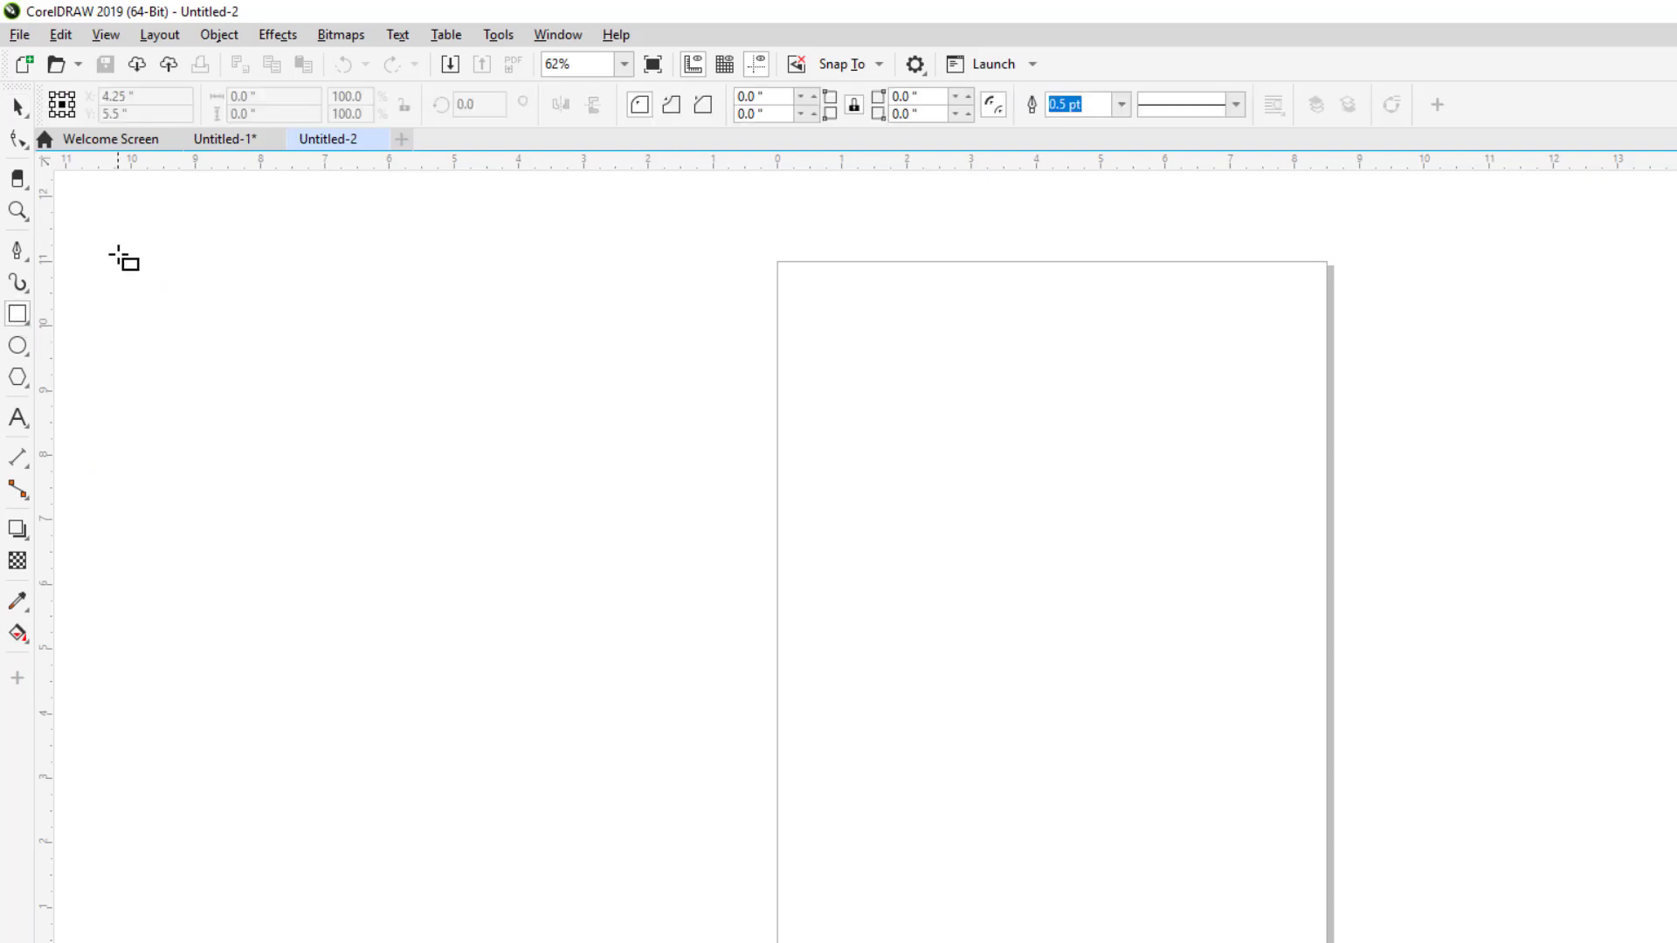
Step: Draw a square left of the page and save the drawing as Untitled-2.cdr on the Desktop
left_click_drag(118, 253, 307, 441)
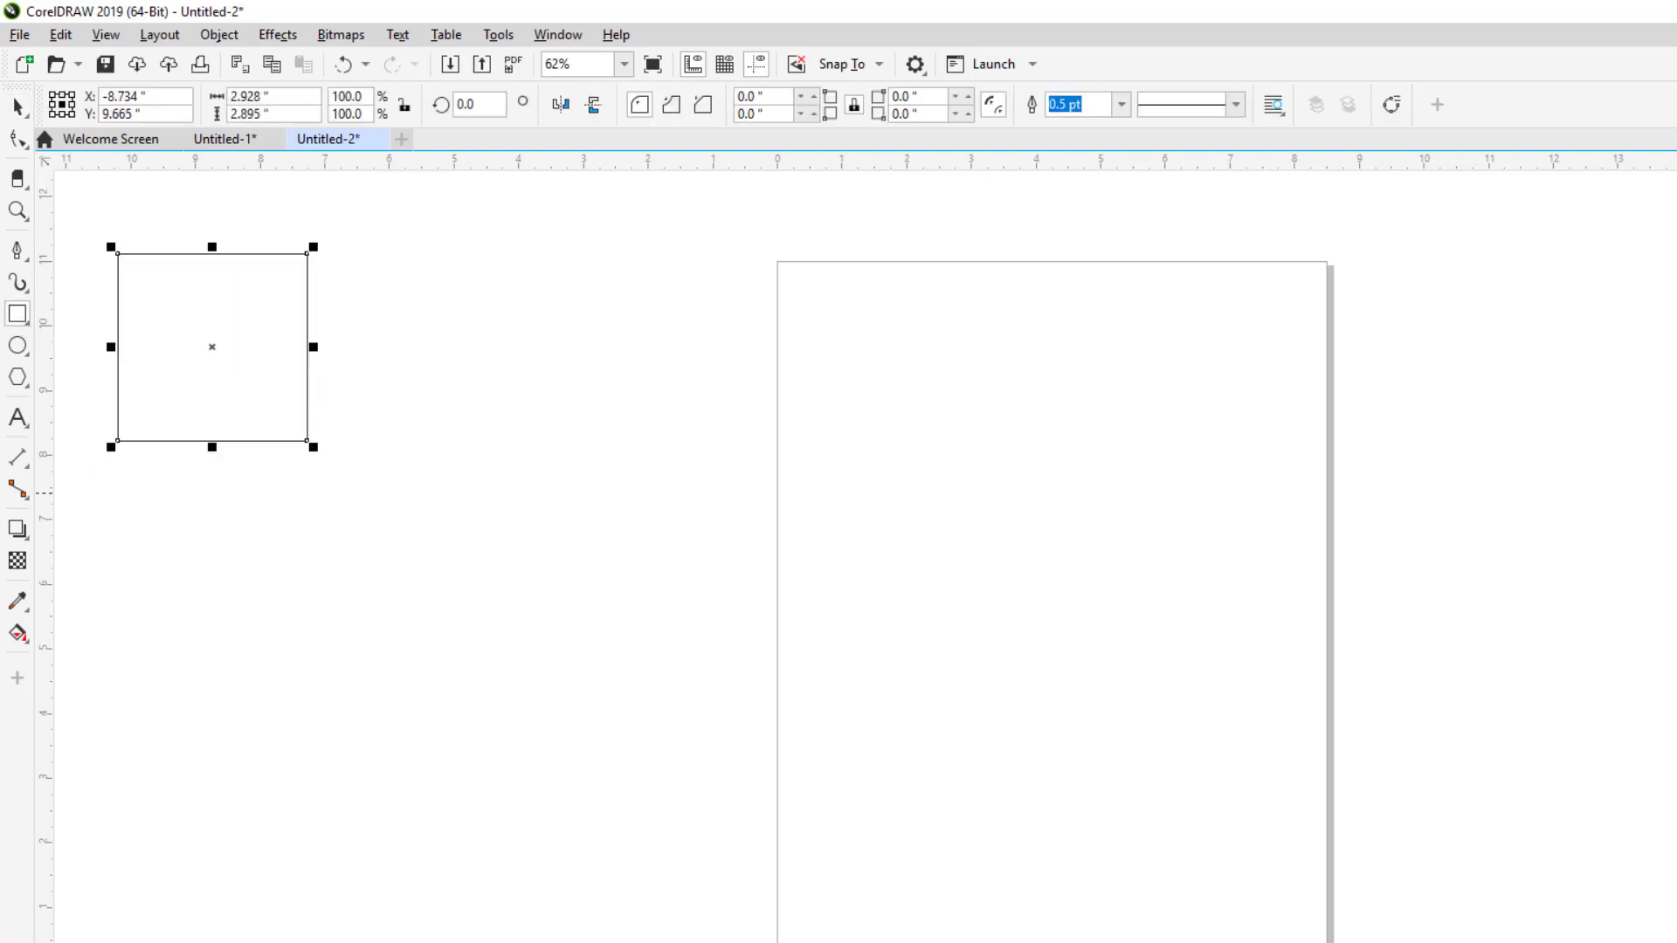
left_click(19, 34)
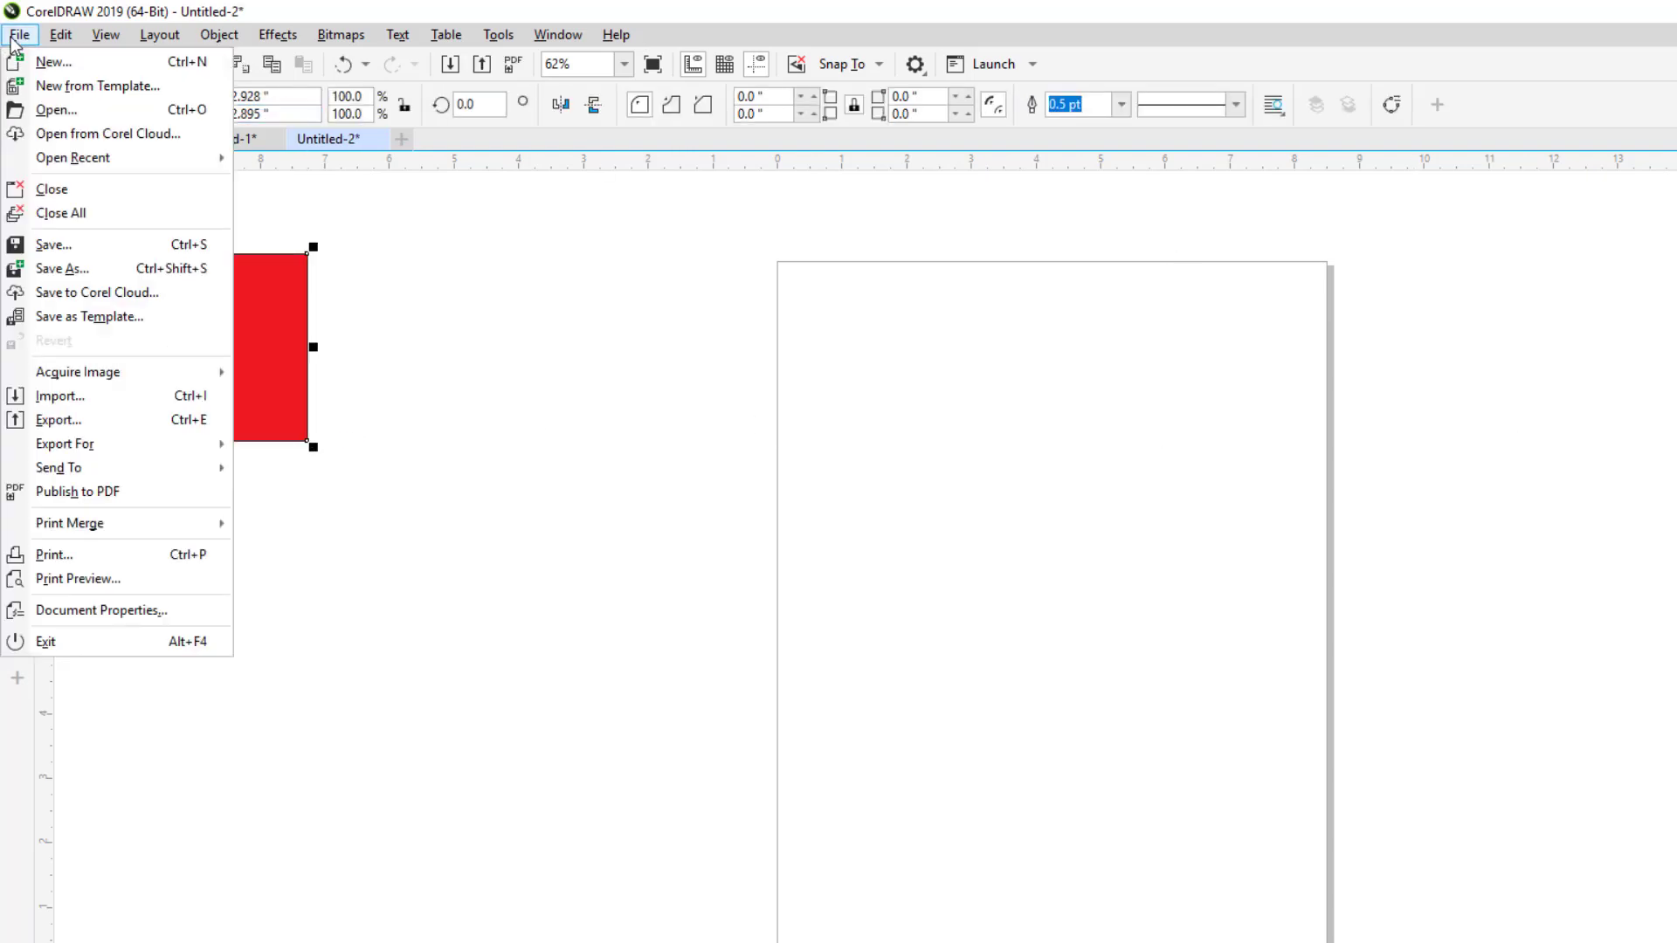
left_click(53, 244)
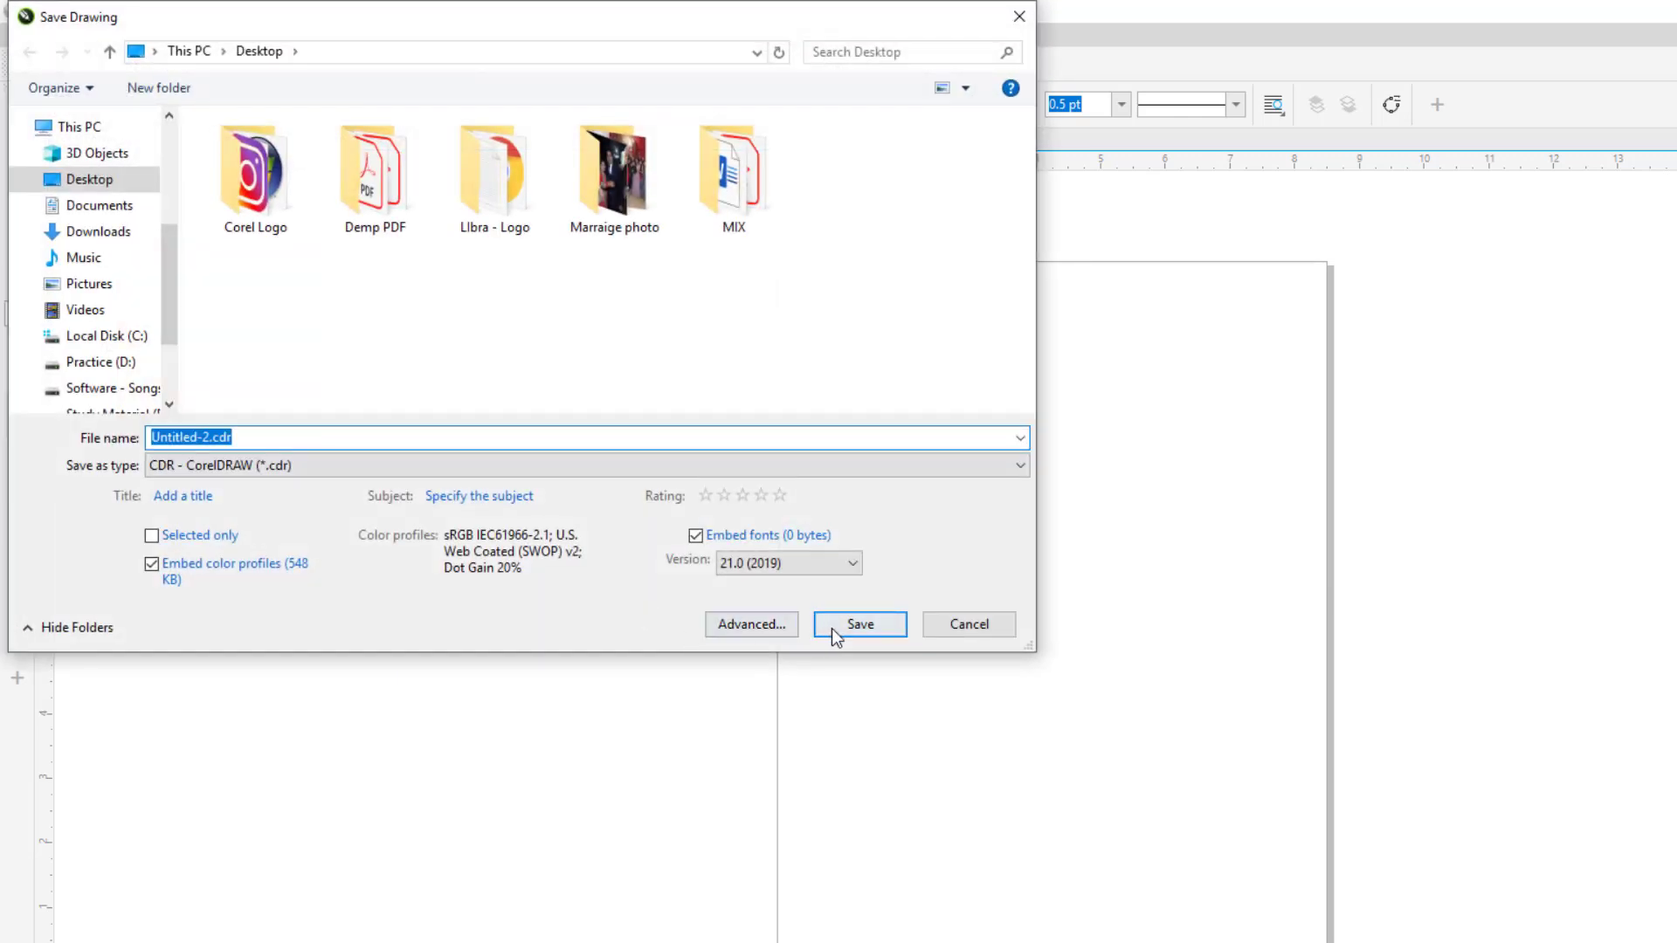
left_click(857, 623)
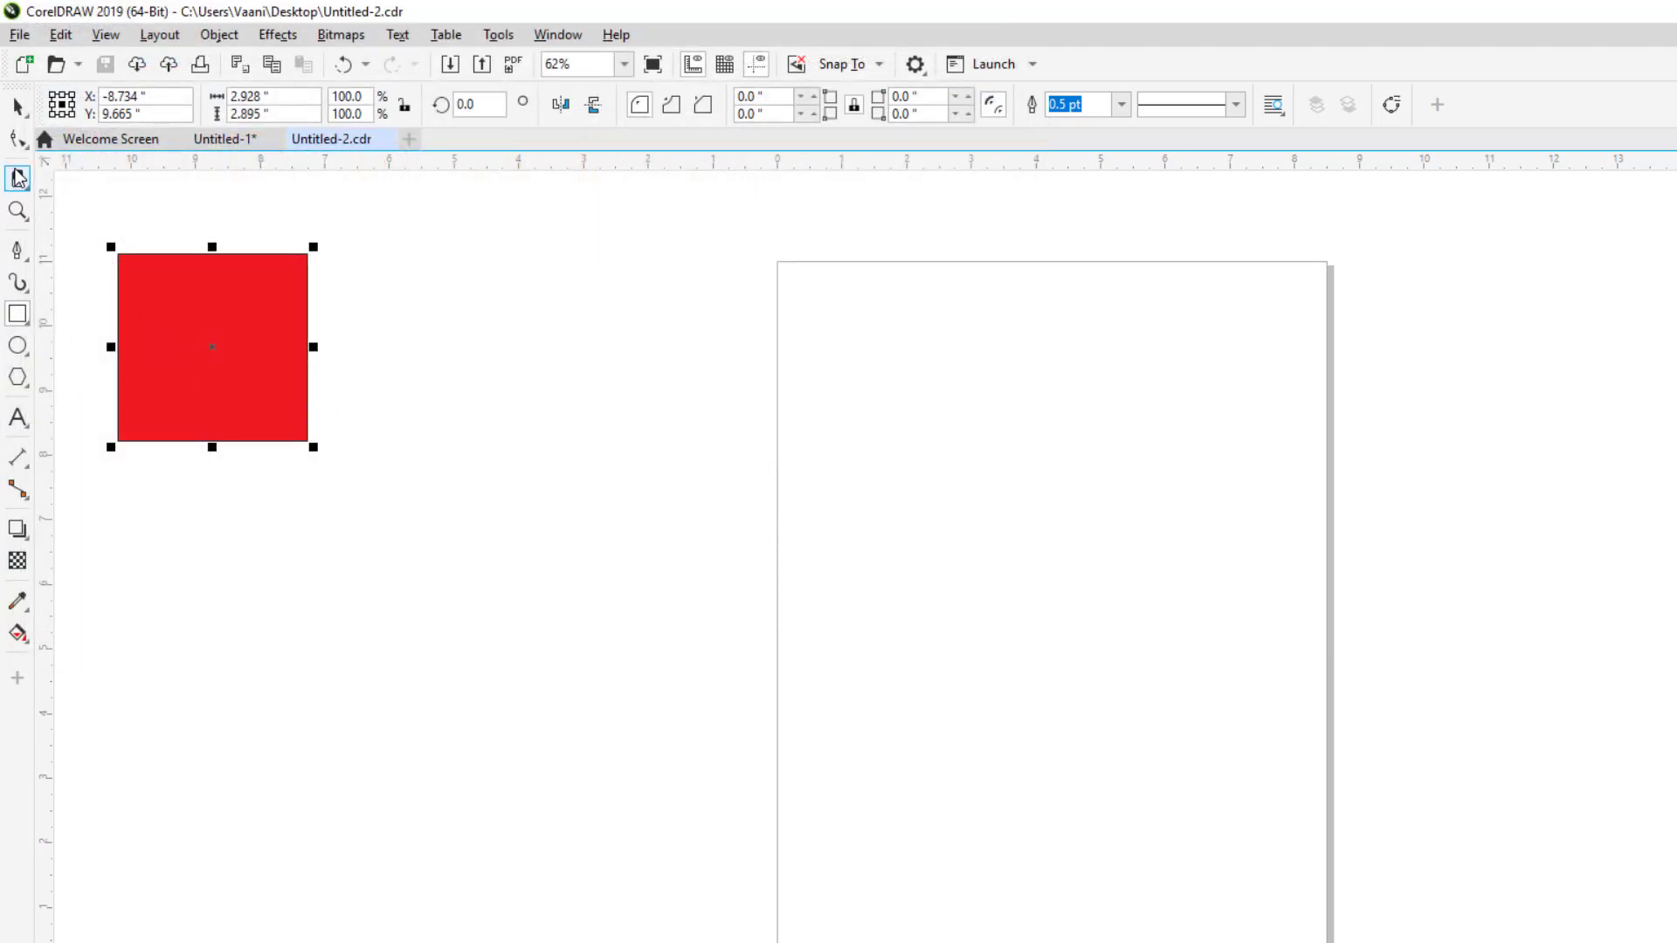
left_click(17, 138)
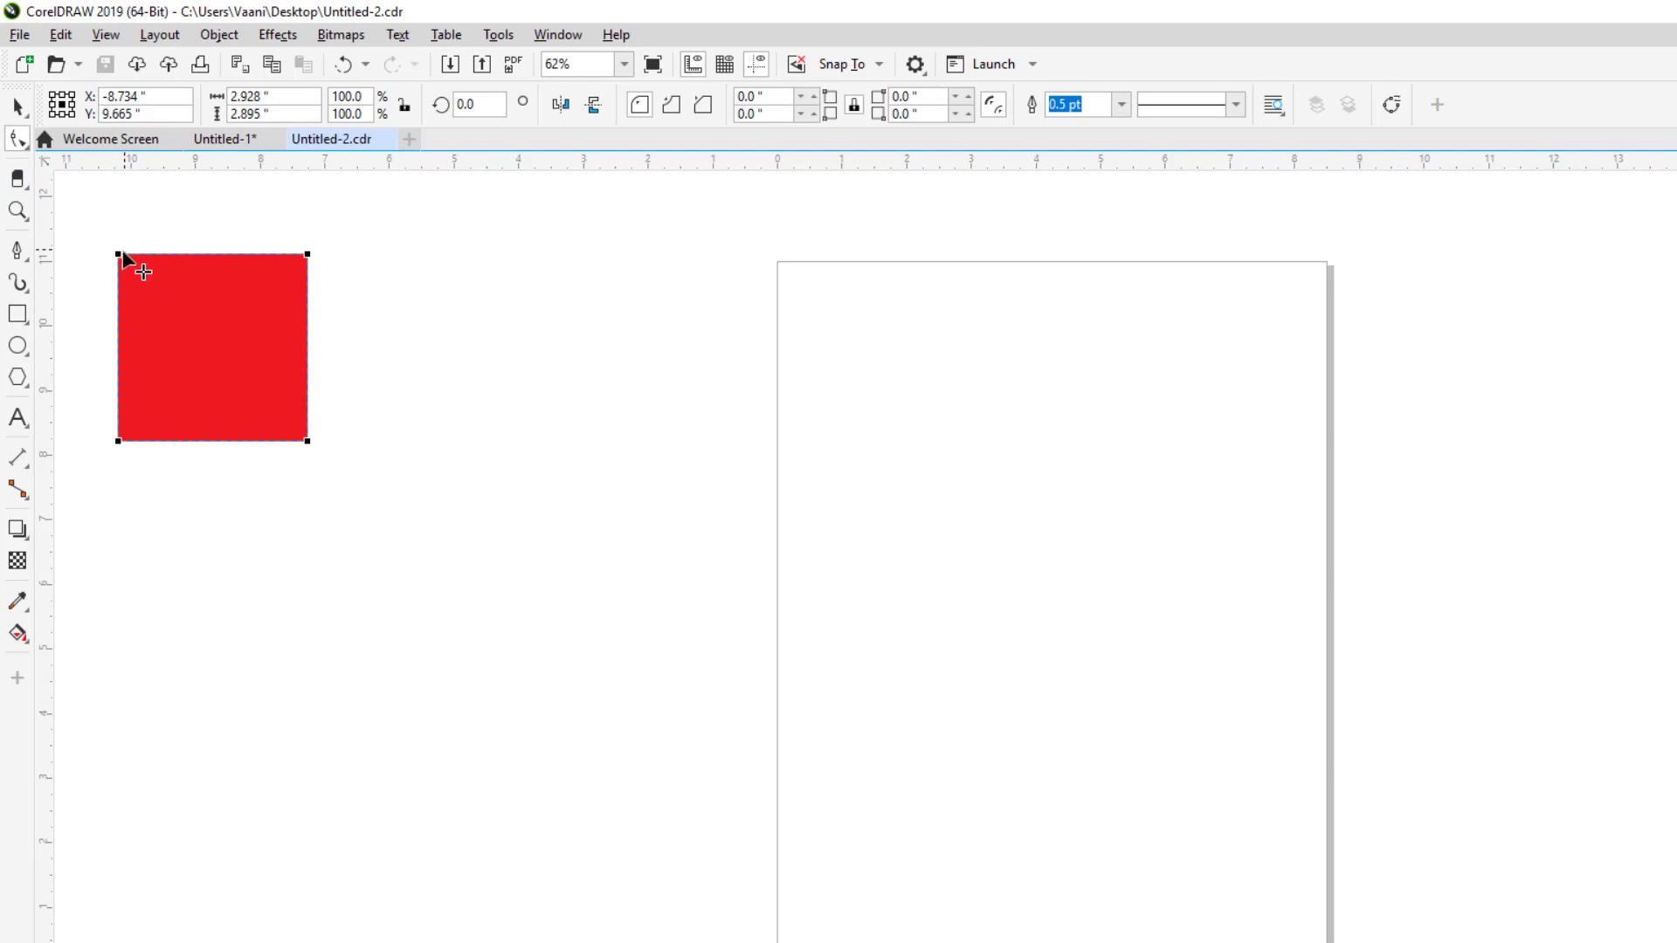
Step: Round the red square's corners and draw two overlapping ellipses over it
left_click_drag(122, 255, 82, 298)
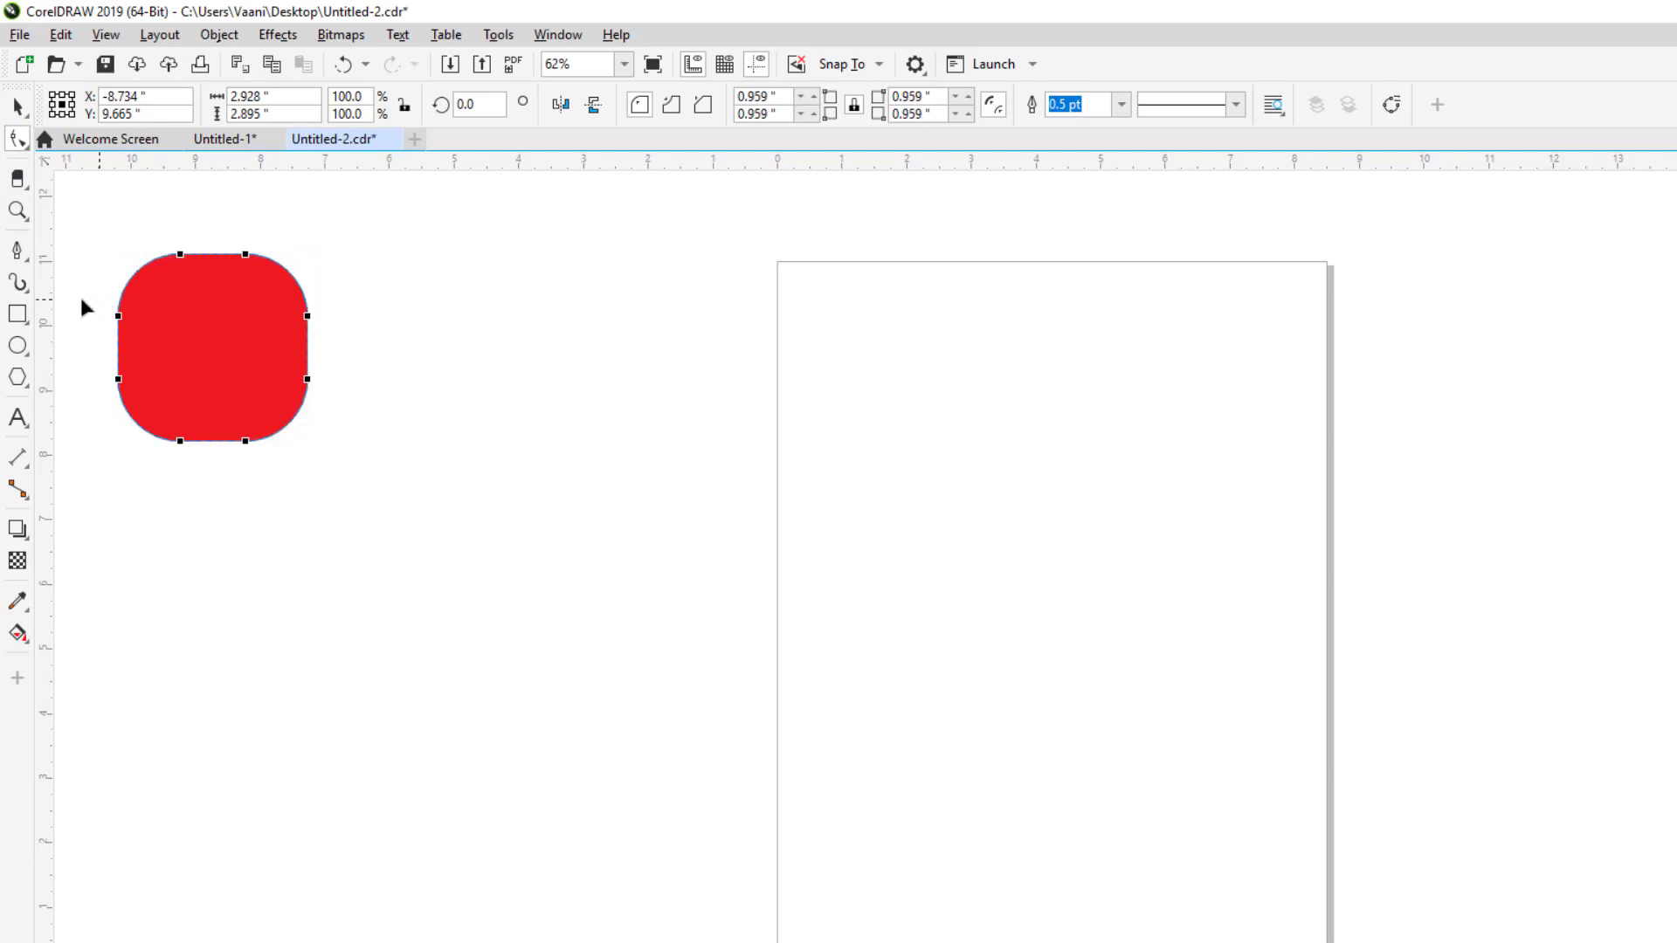
left_click(17, 346)
left_click_drag(131, 234, 277, 368)
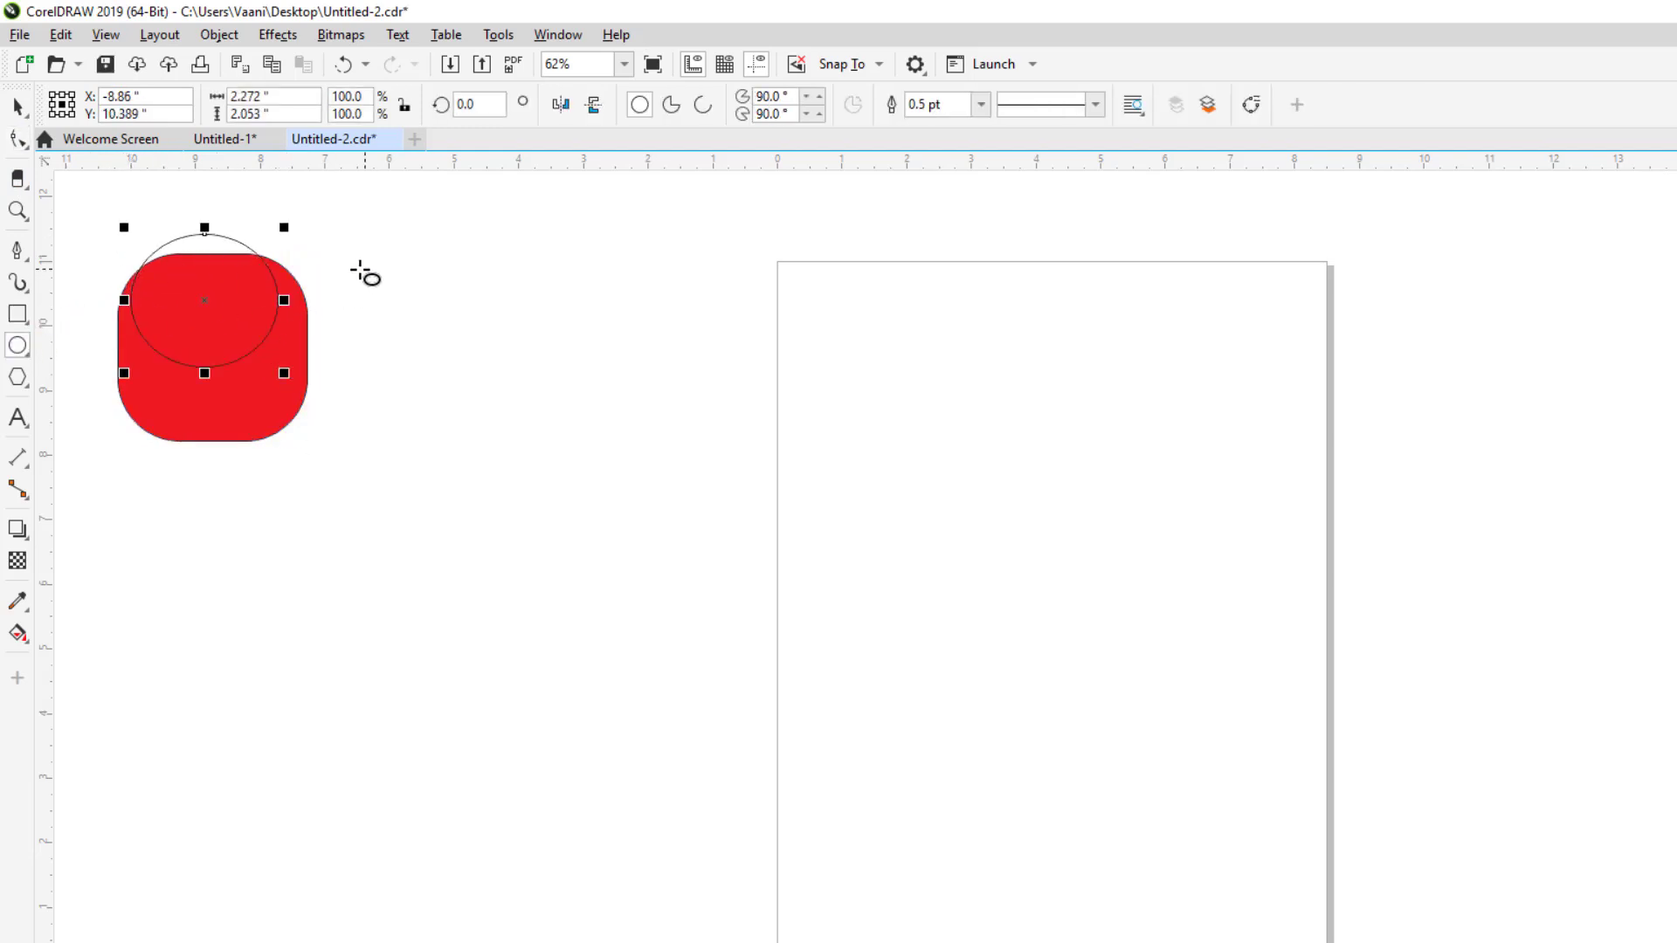
left_click_drag(371, 261, 197, 407)
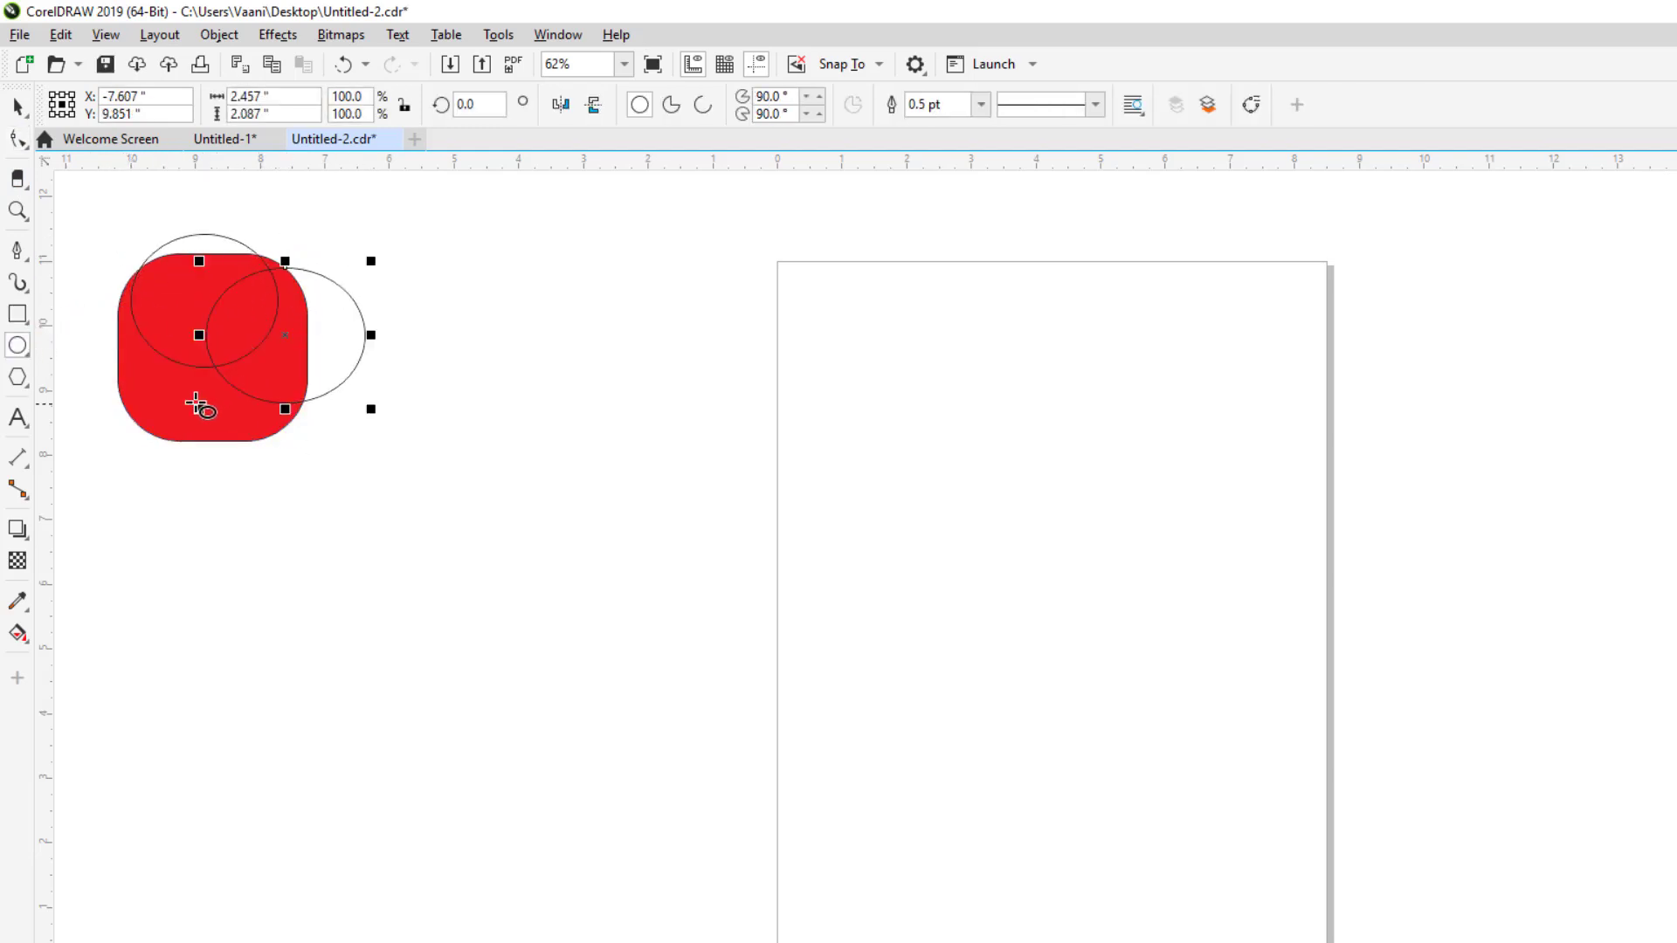
Step: Revert Untitled-2.cdr to its last saved version, discarding the changes
left_click(18, 35)
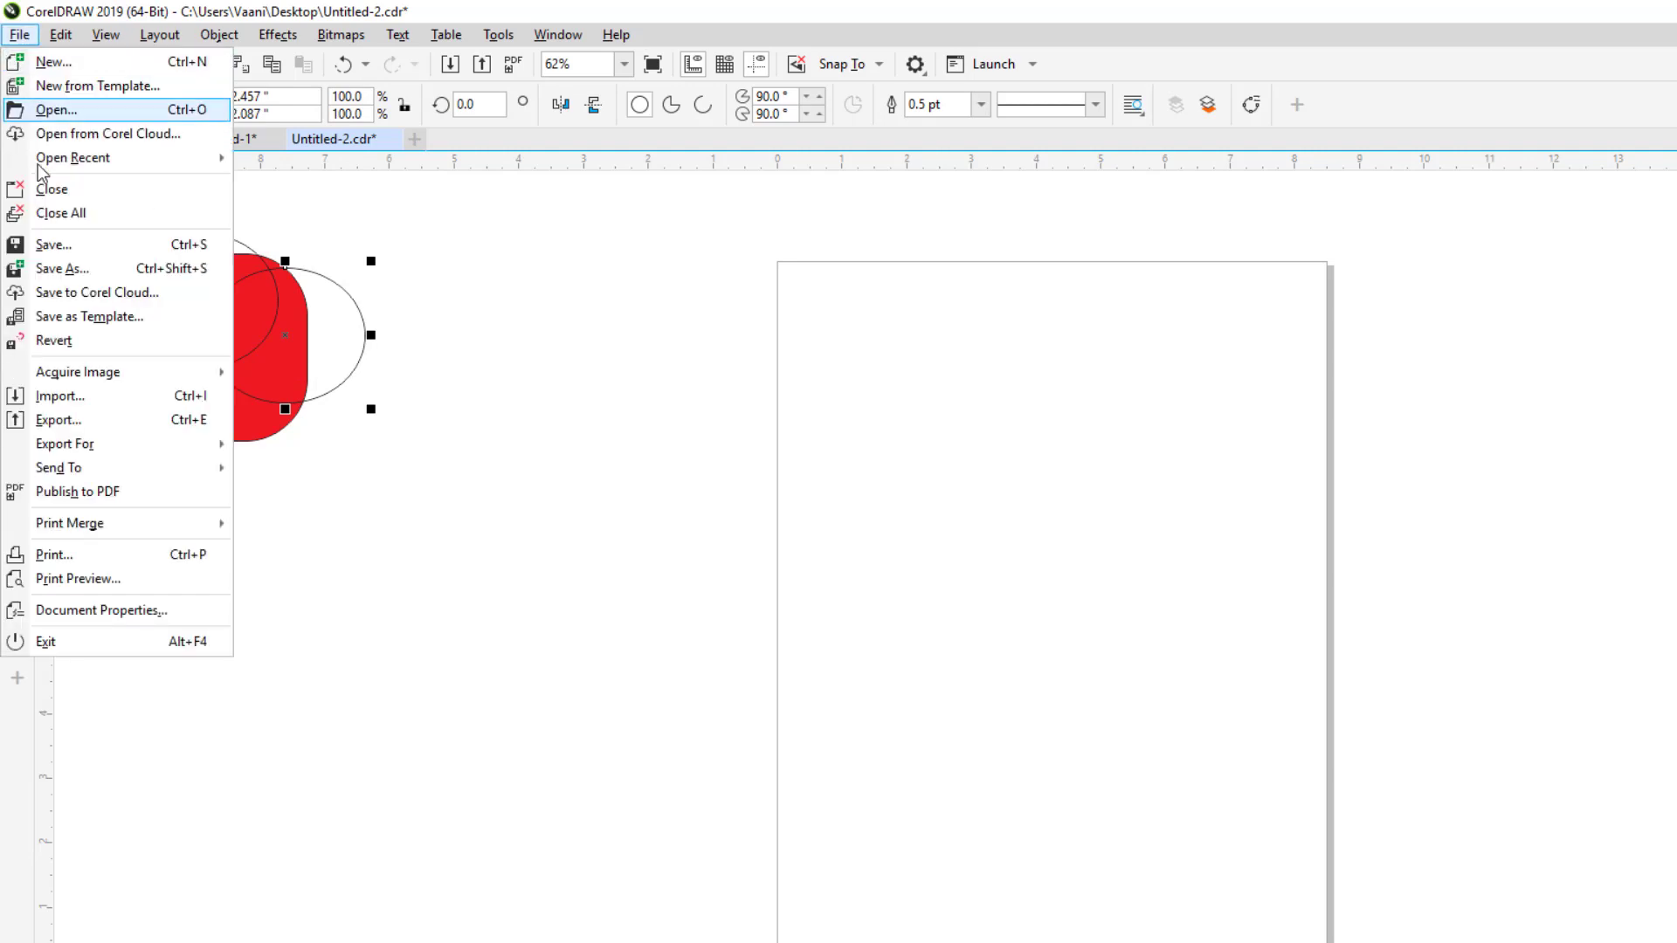
left_click(70, 348)
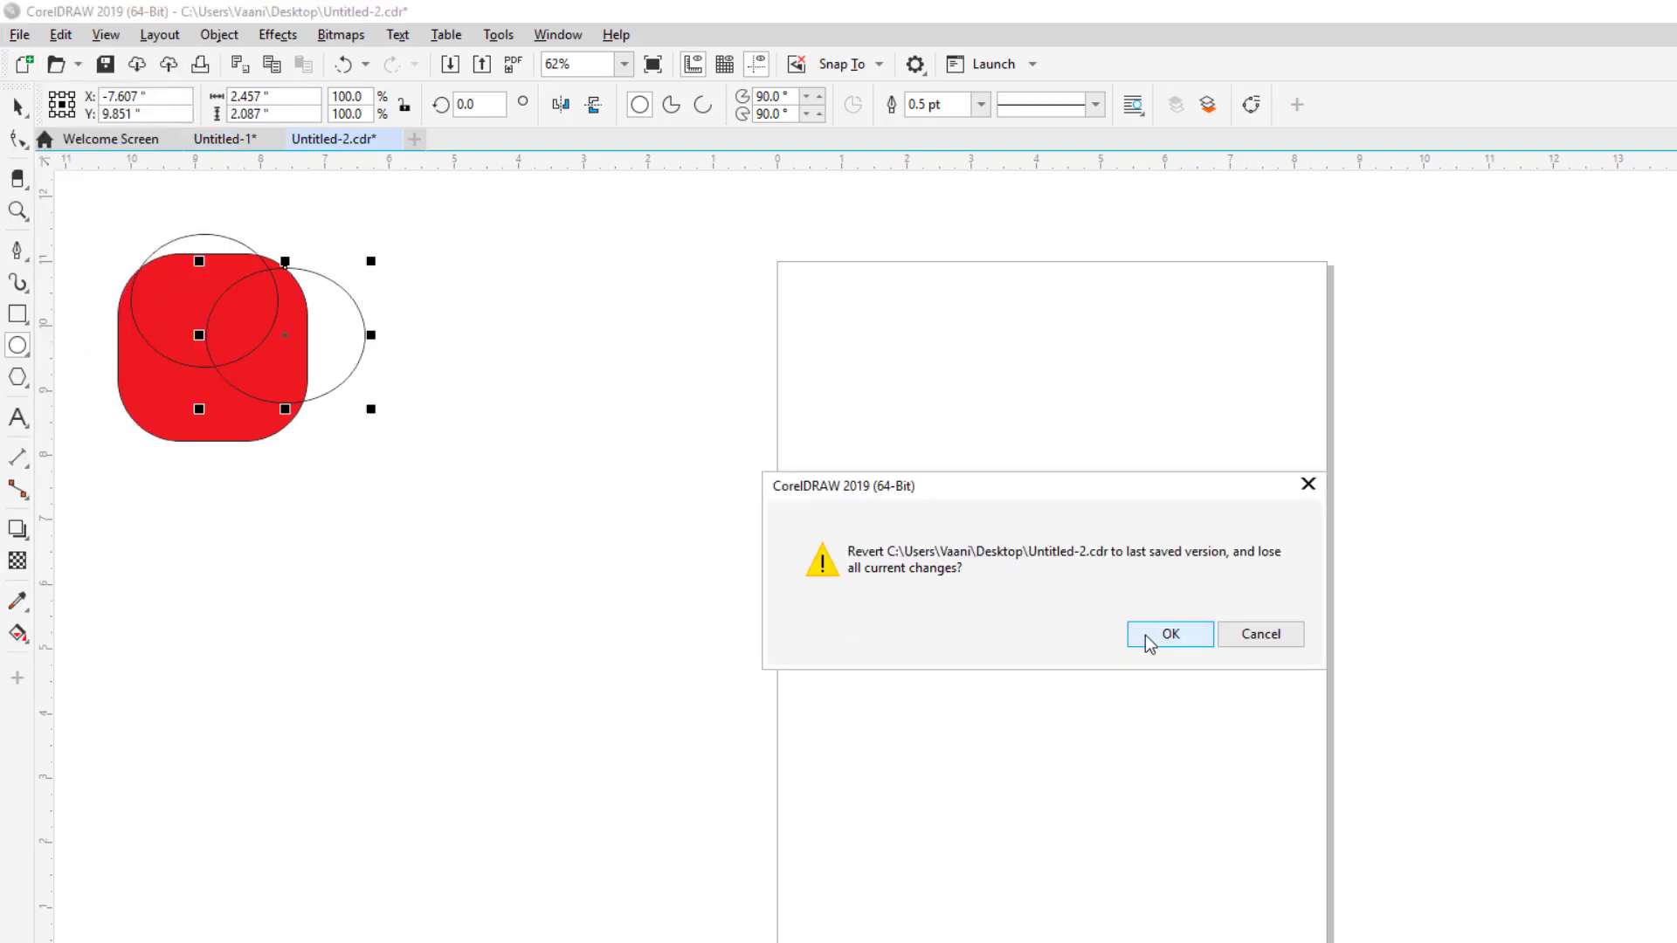
left_click(1168, 634)
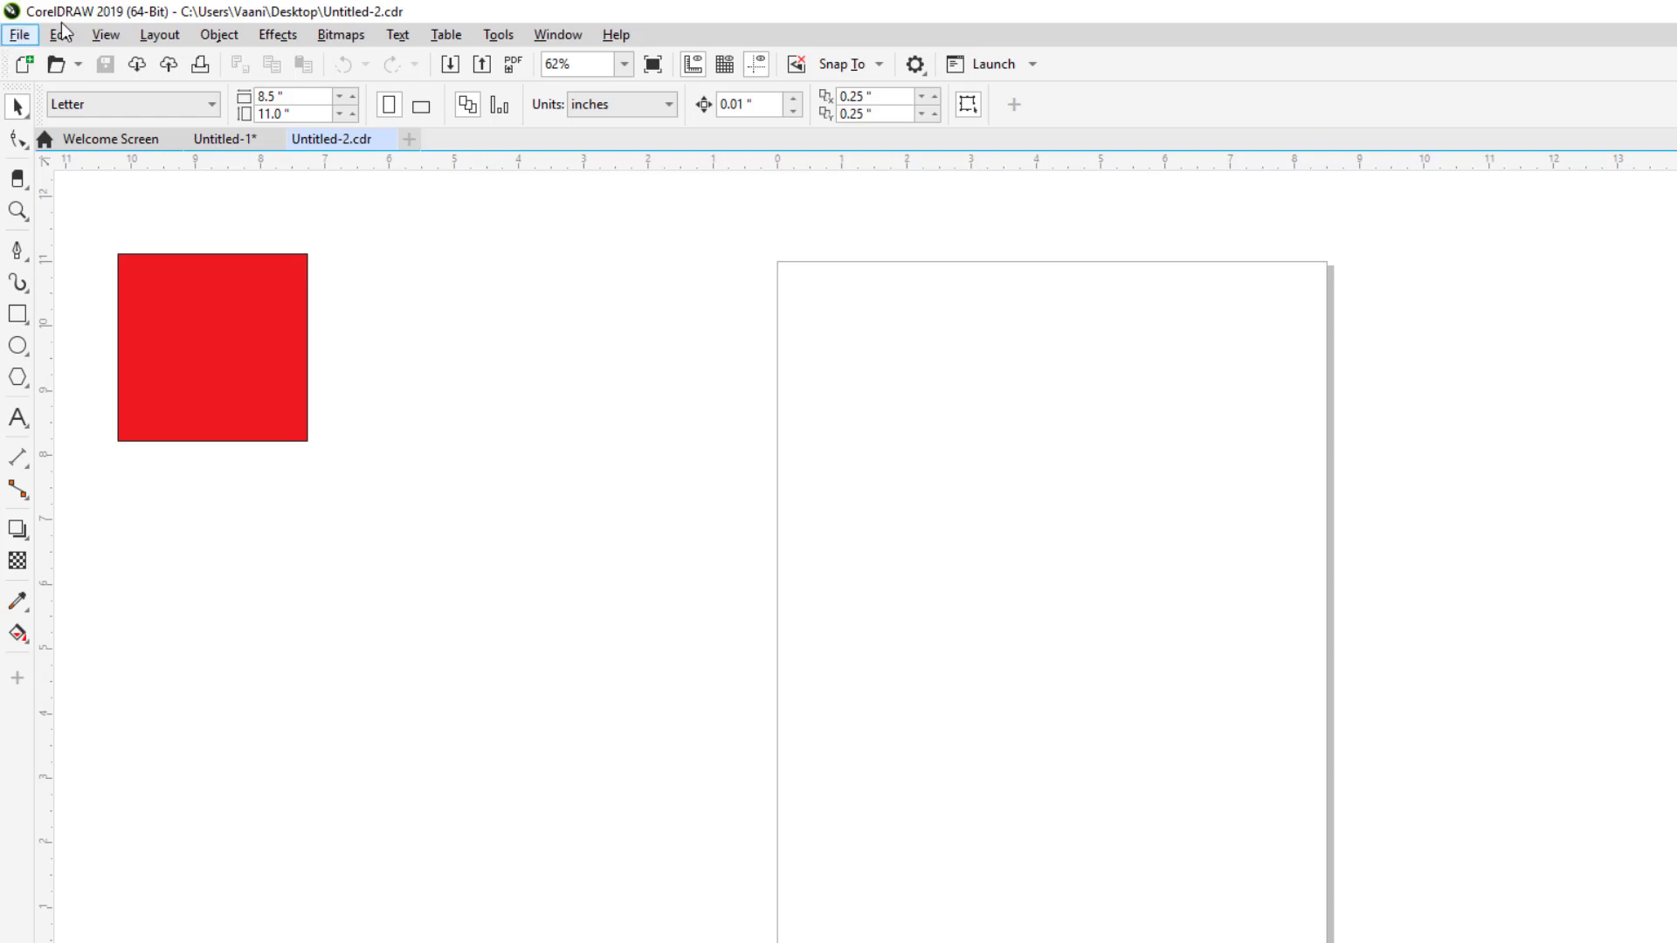
Step: Open the File menu and look over the Acquire Image and Import options
left_click(34, 36)
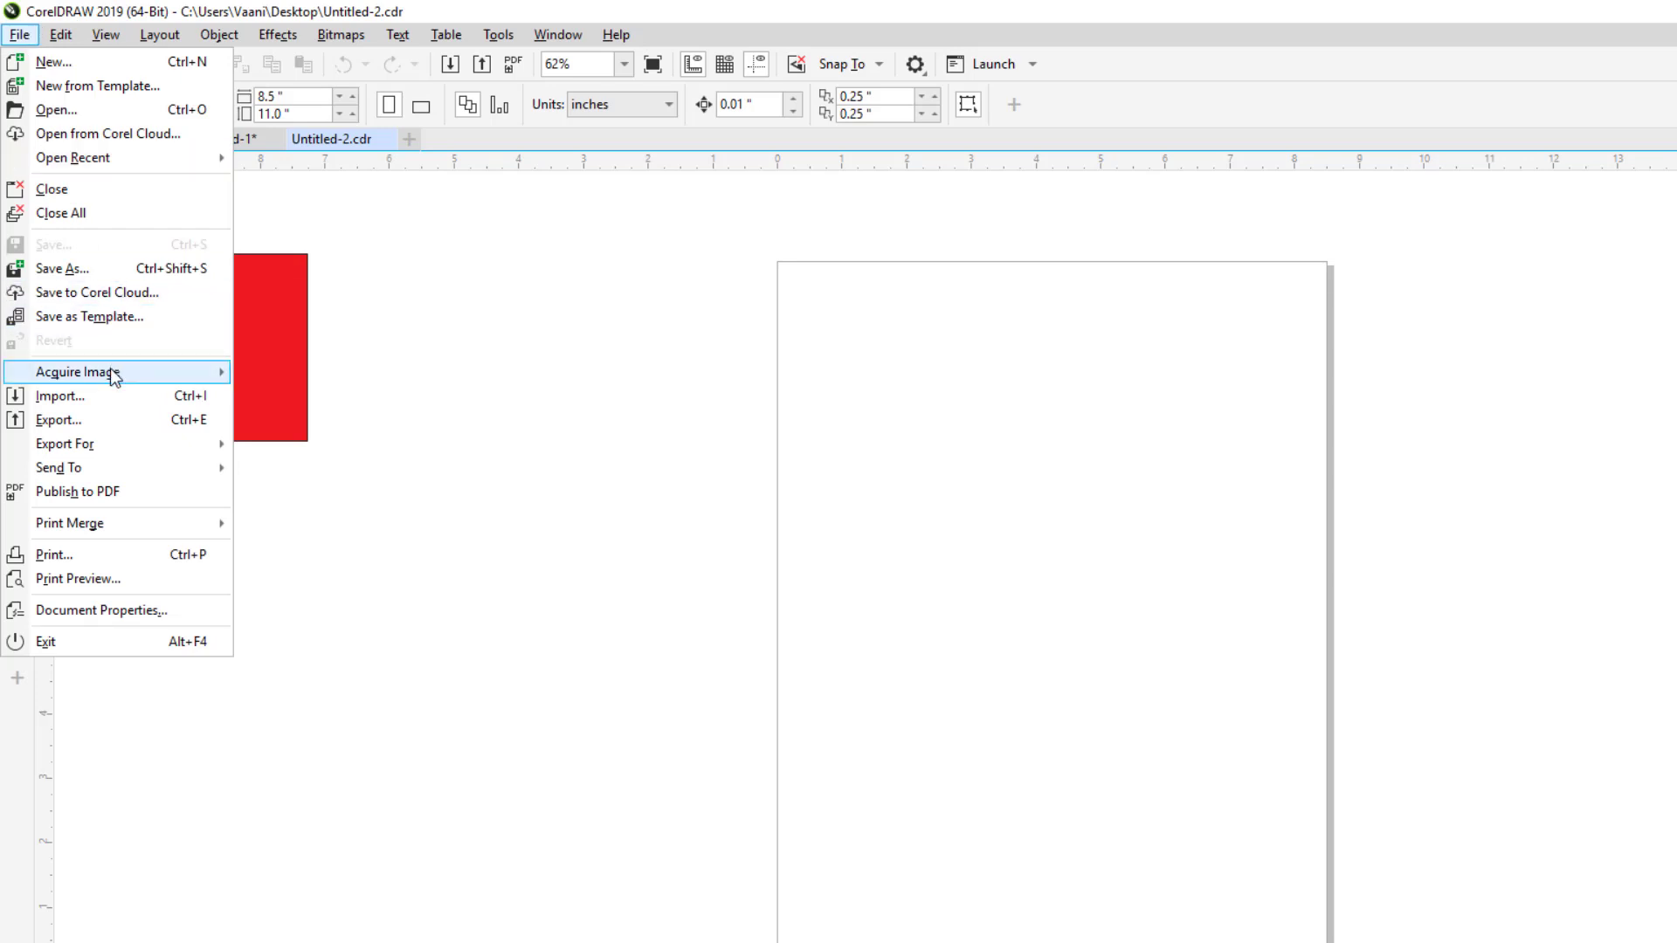
mouse_move(113, 374)
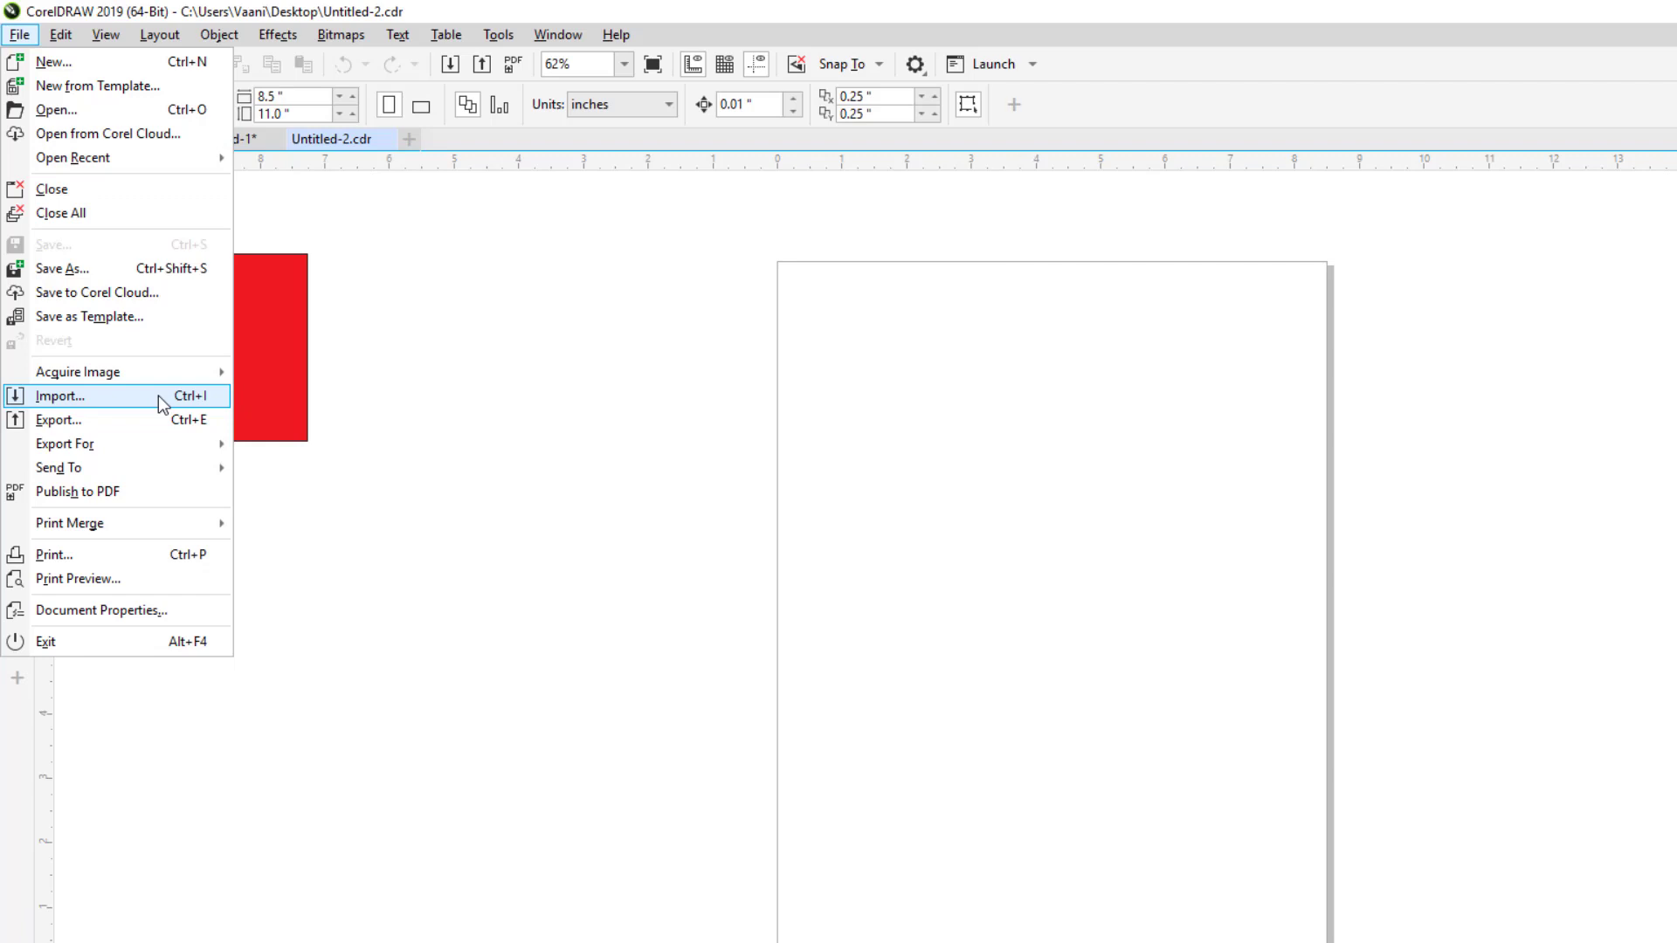
Step: Import Facebook.jpg from the Corel Logo folder and position it beside the red square
left_click(159, 395)
left_click(883, 519)
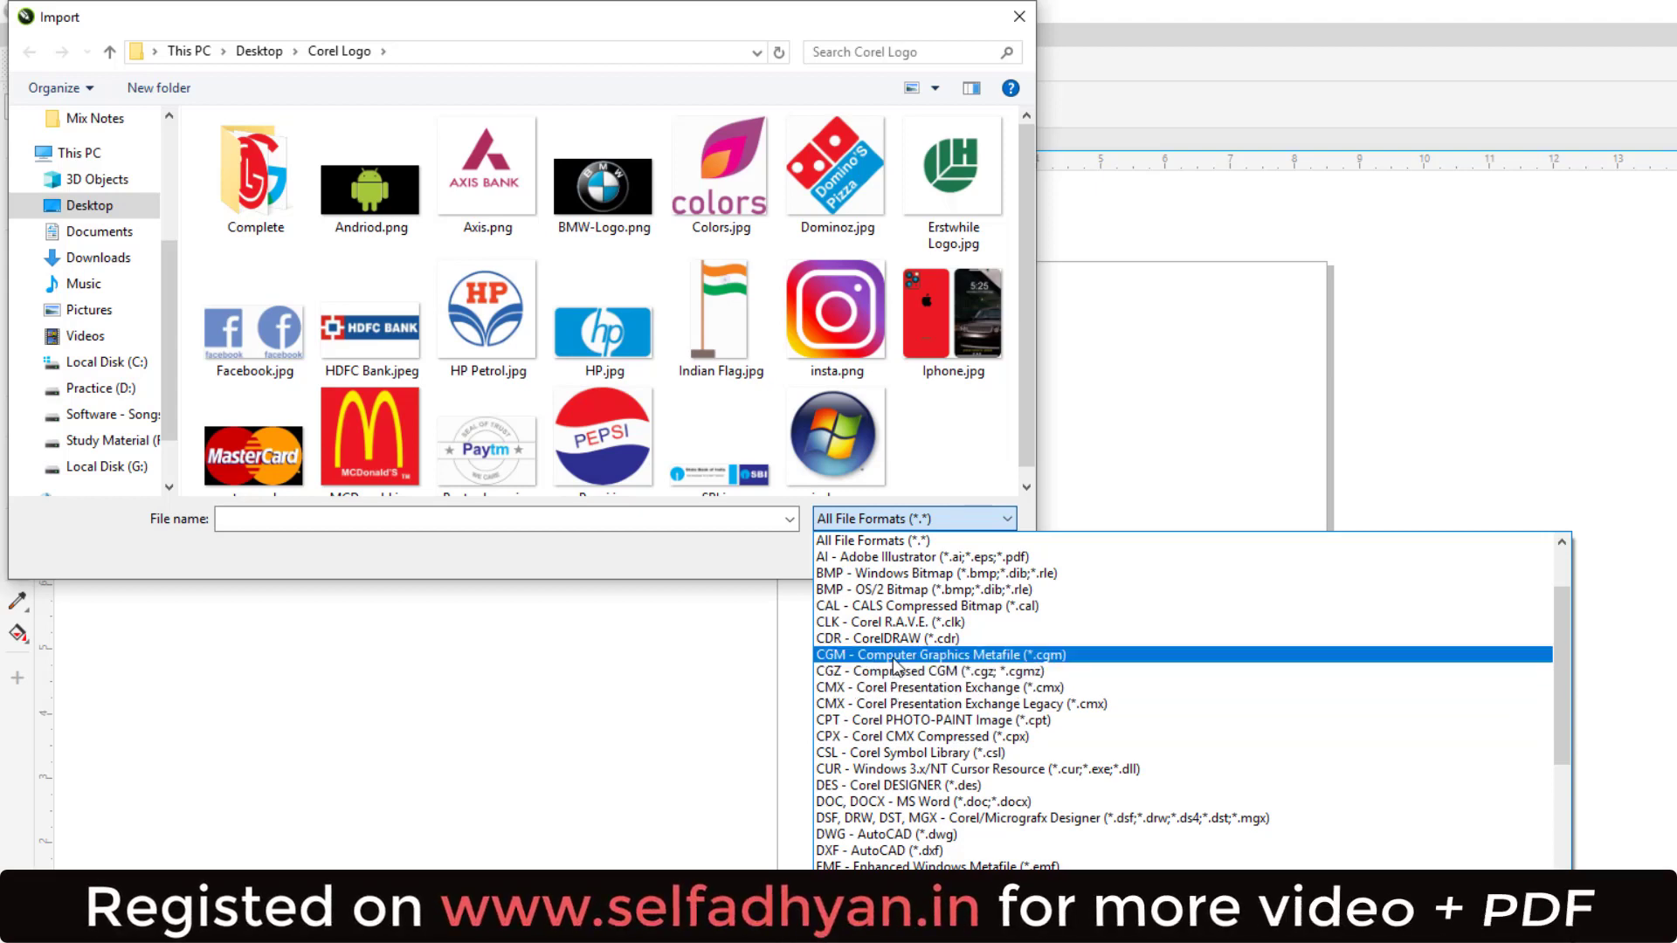
left_click(927, 454)
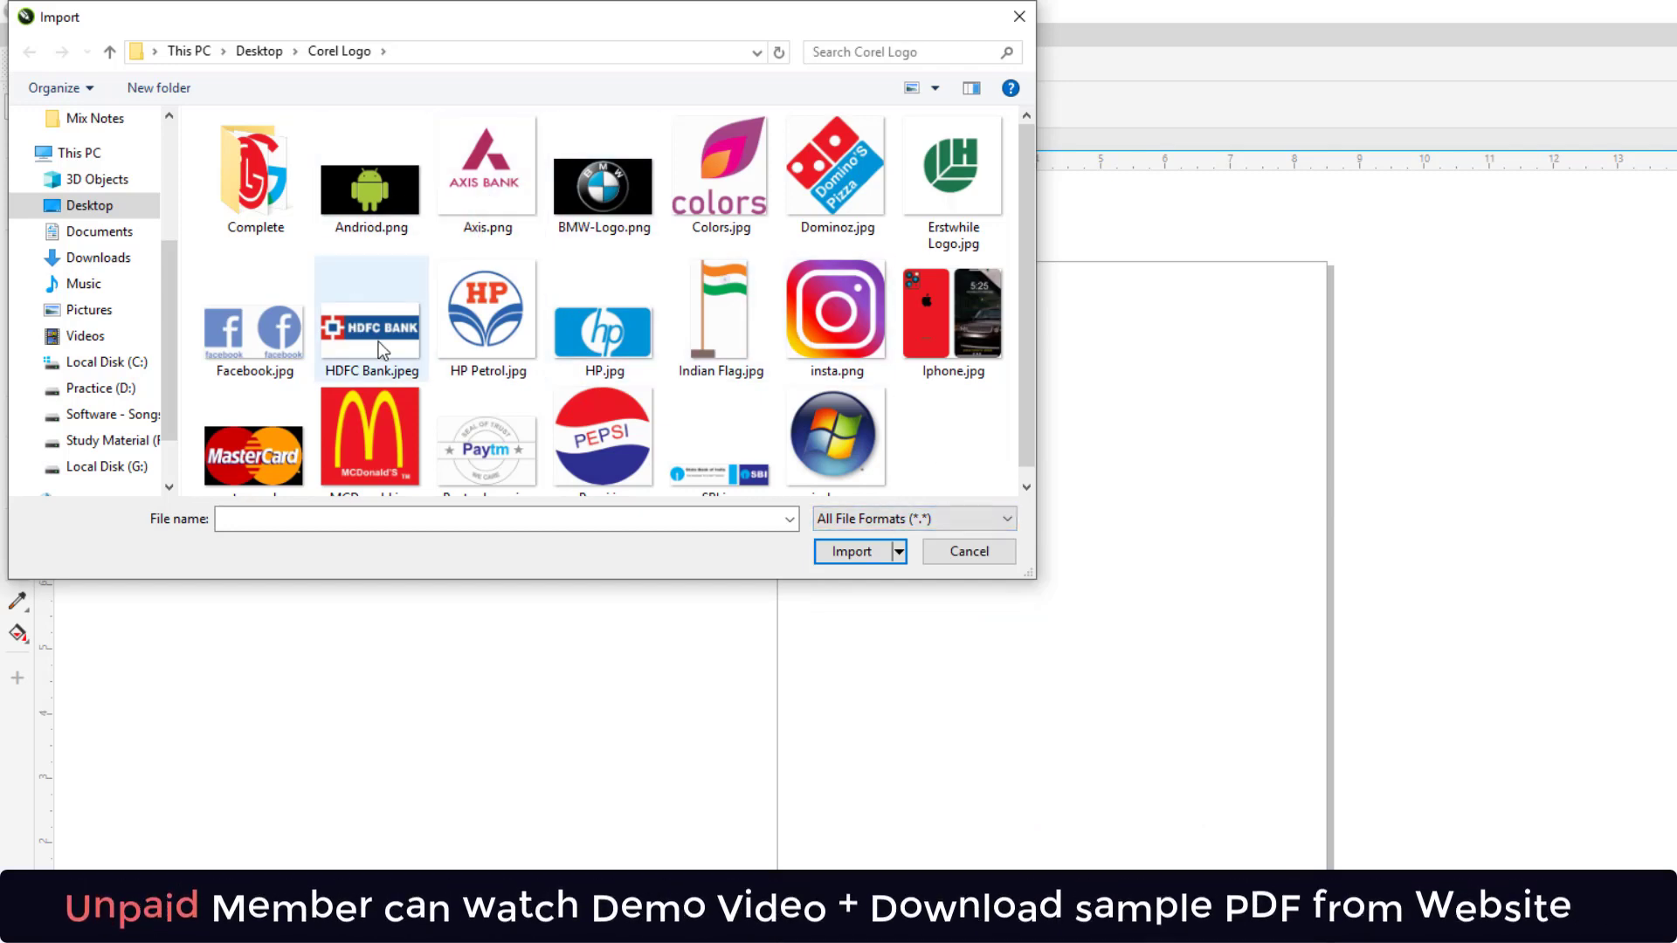
double_click(266, 325)
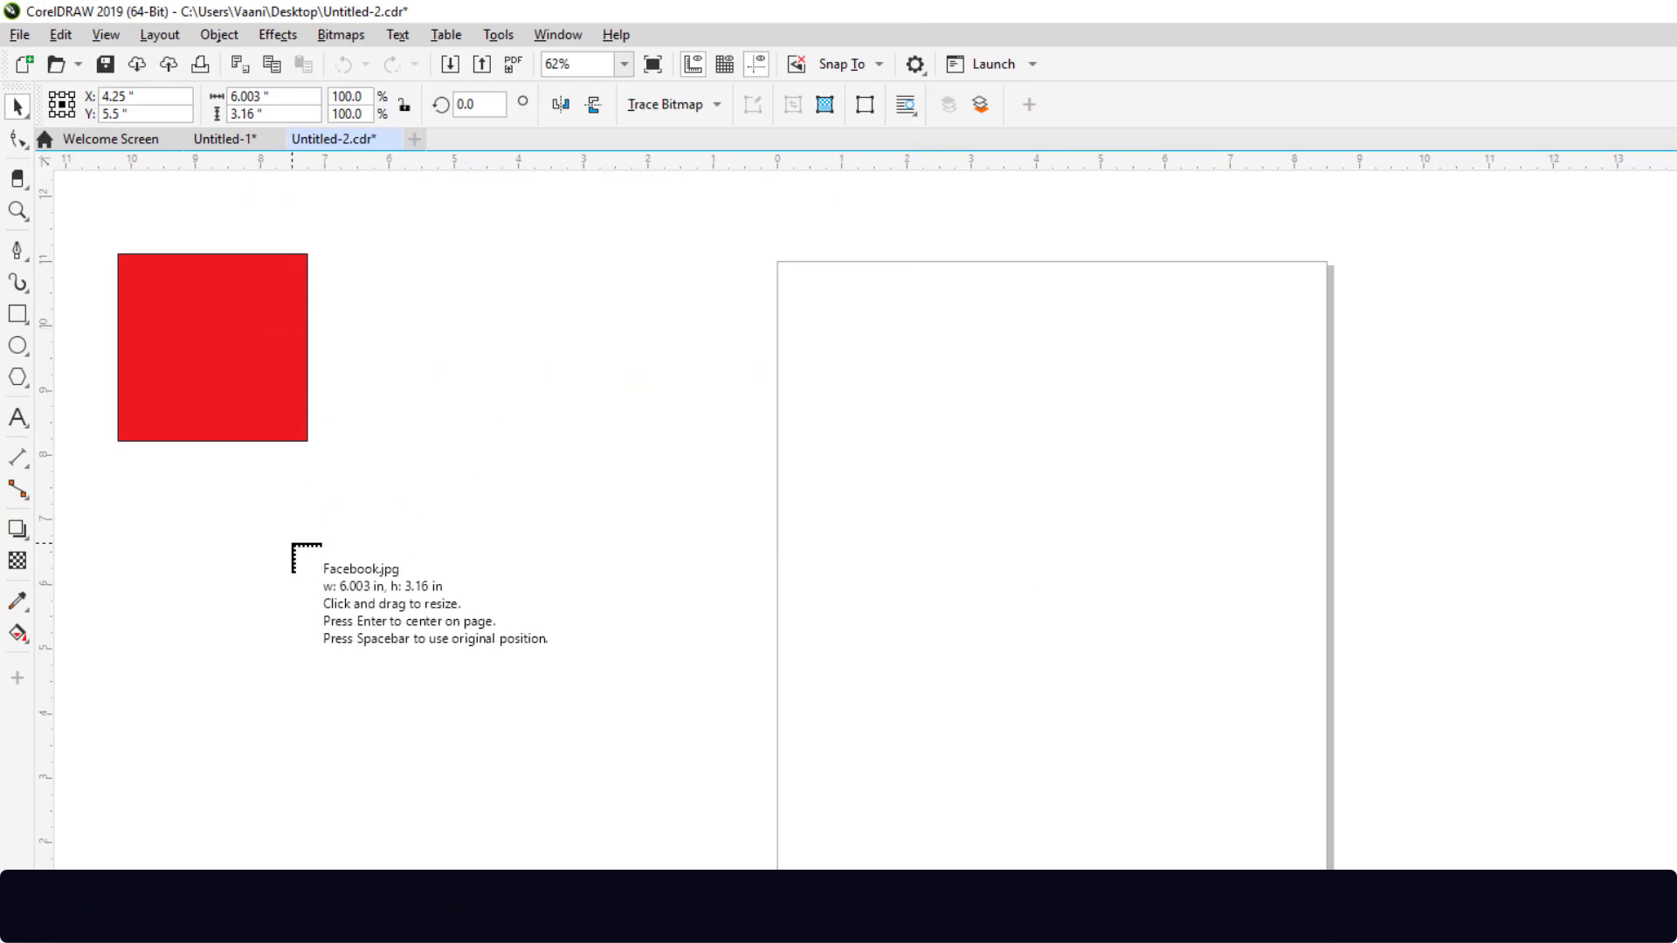
left_click_drag(297, 548, 566, 733)
left_click_drag(517, 604, 577, 386)
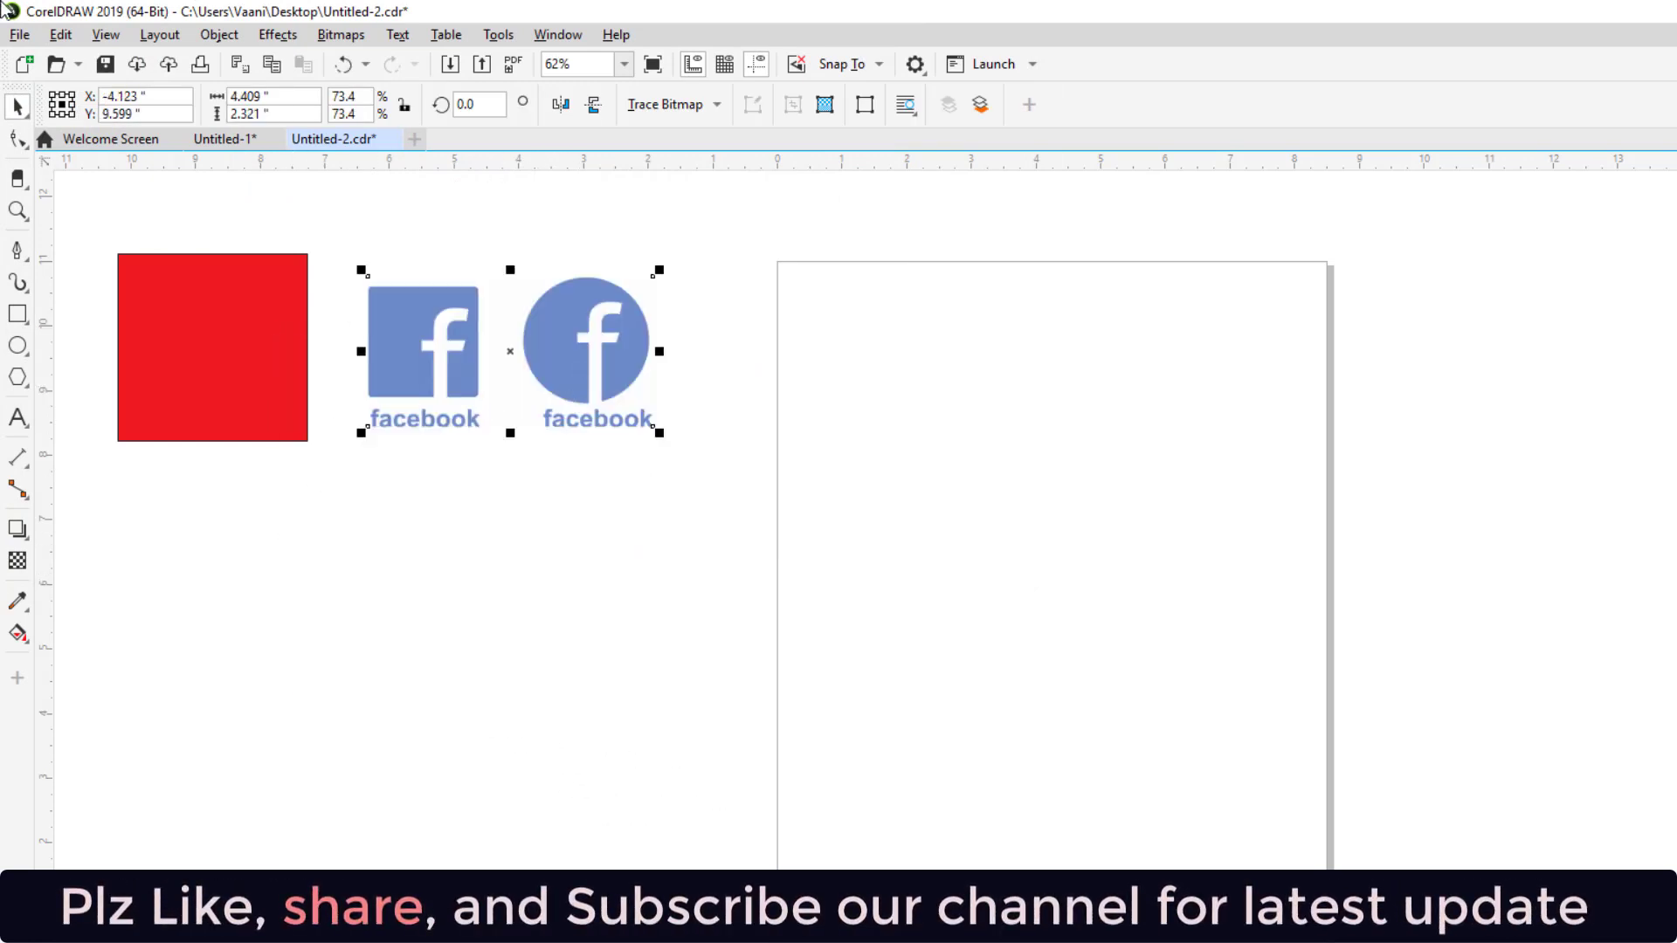
left_click(19, 34)
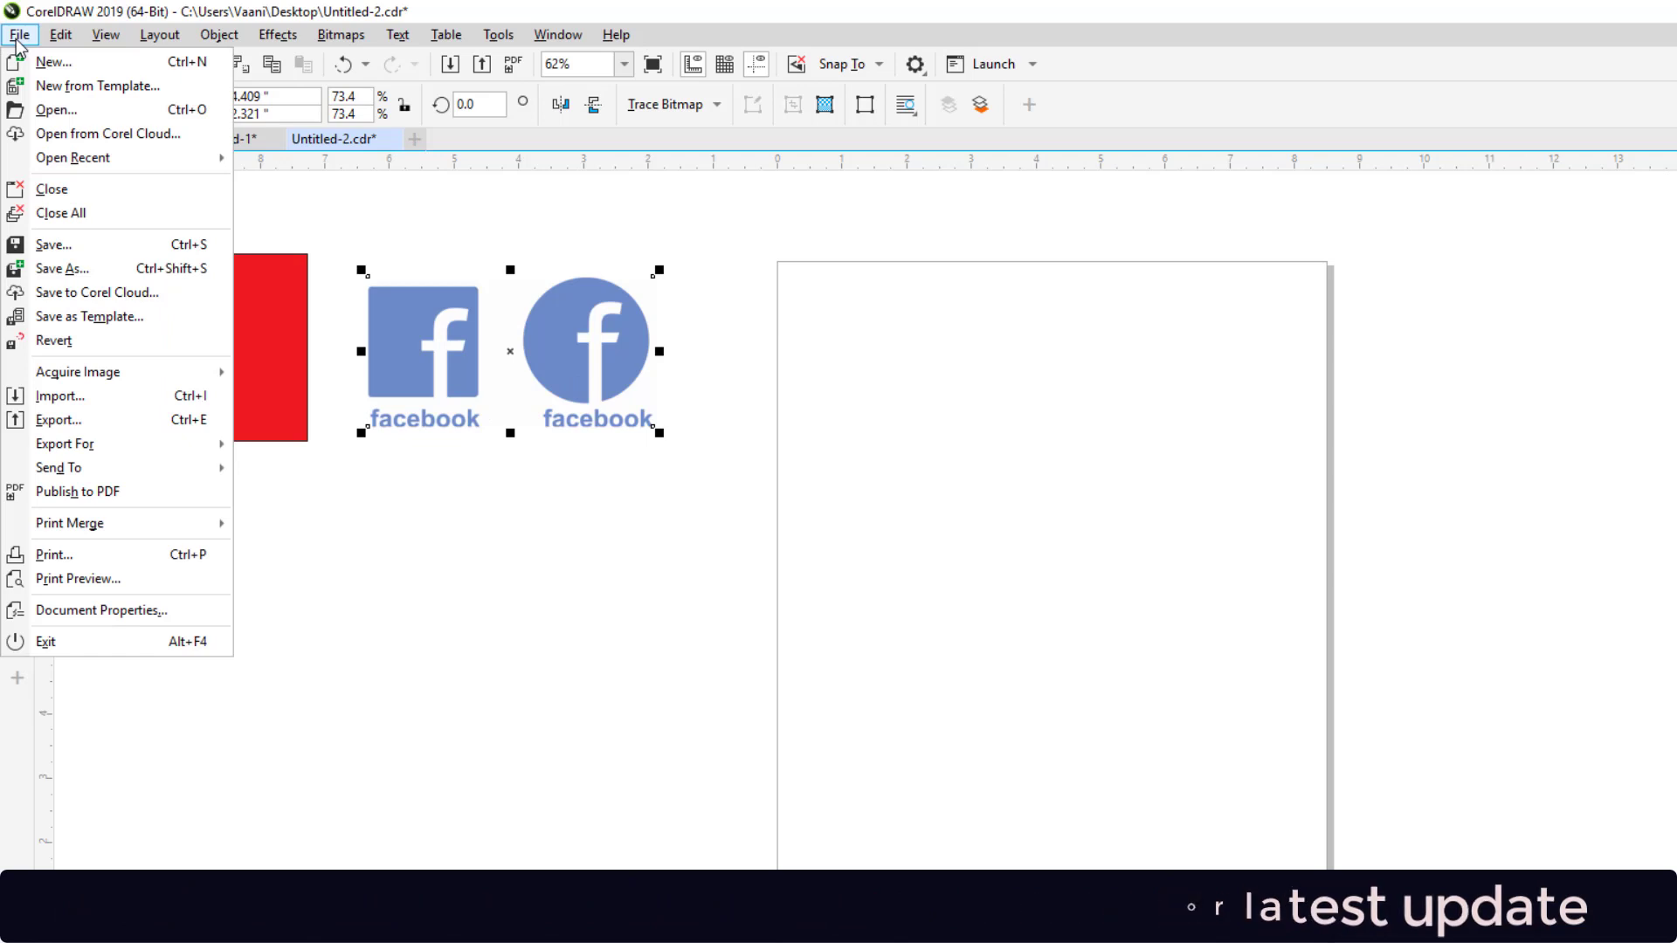
left_click(71, 412)
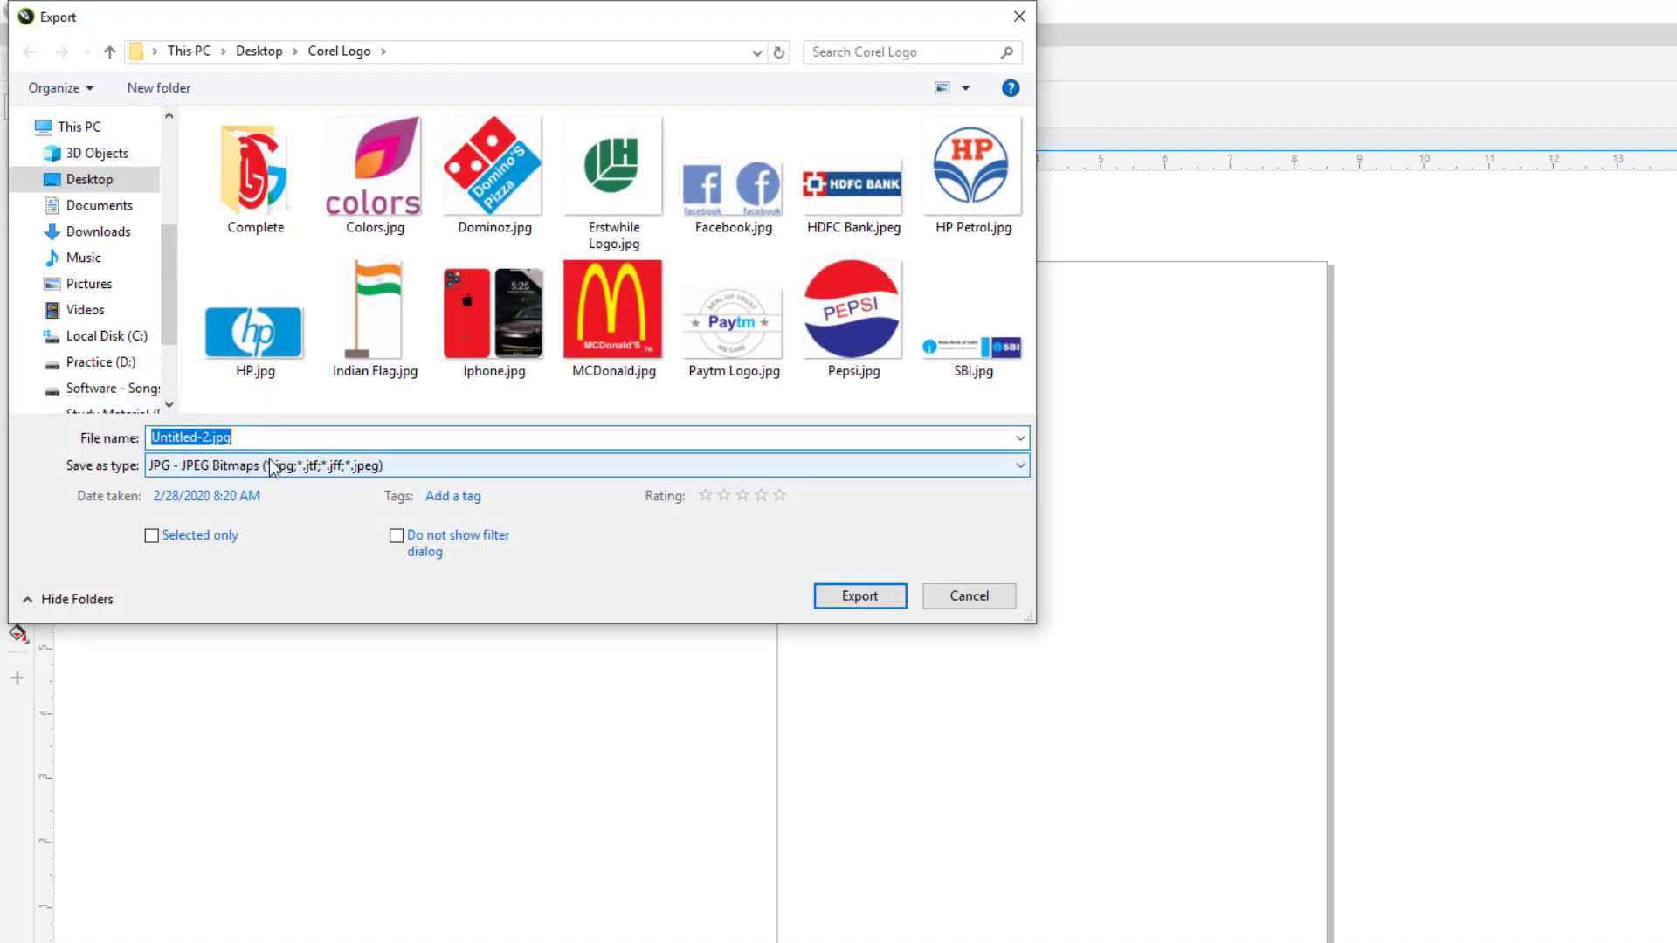
left_click(270, 464)
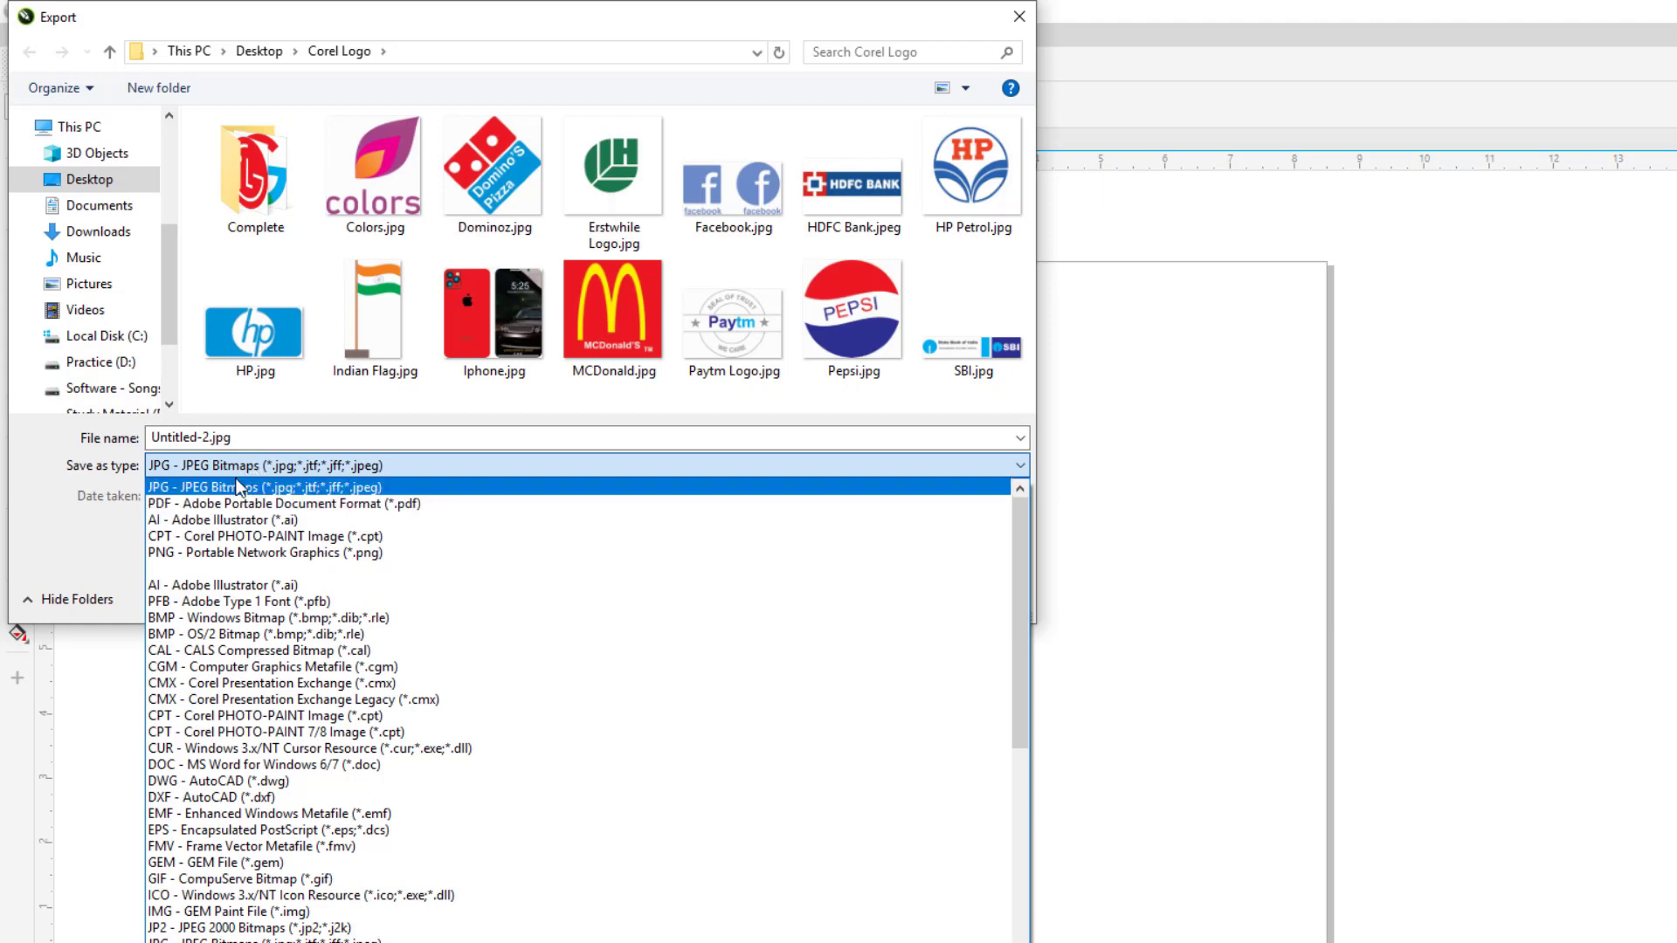
left_click(236, 485)
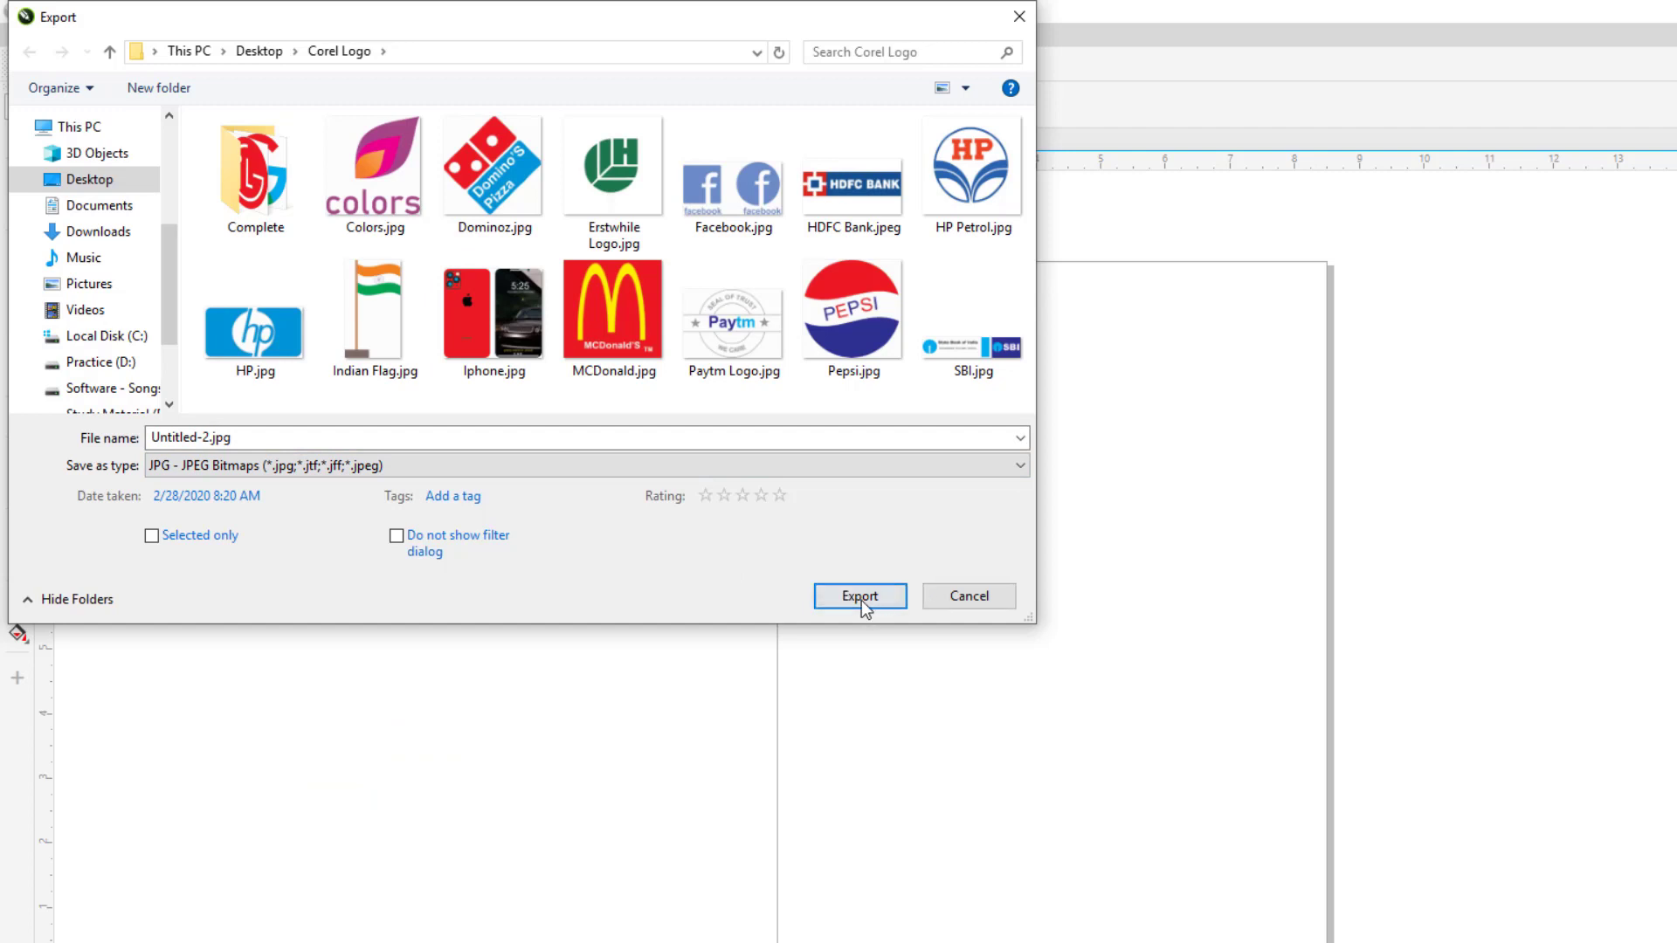
left_click(953, 595)
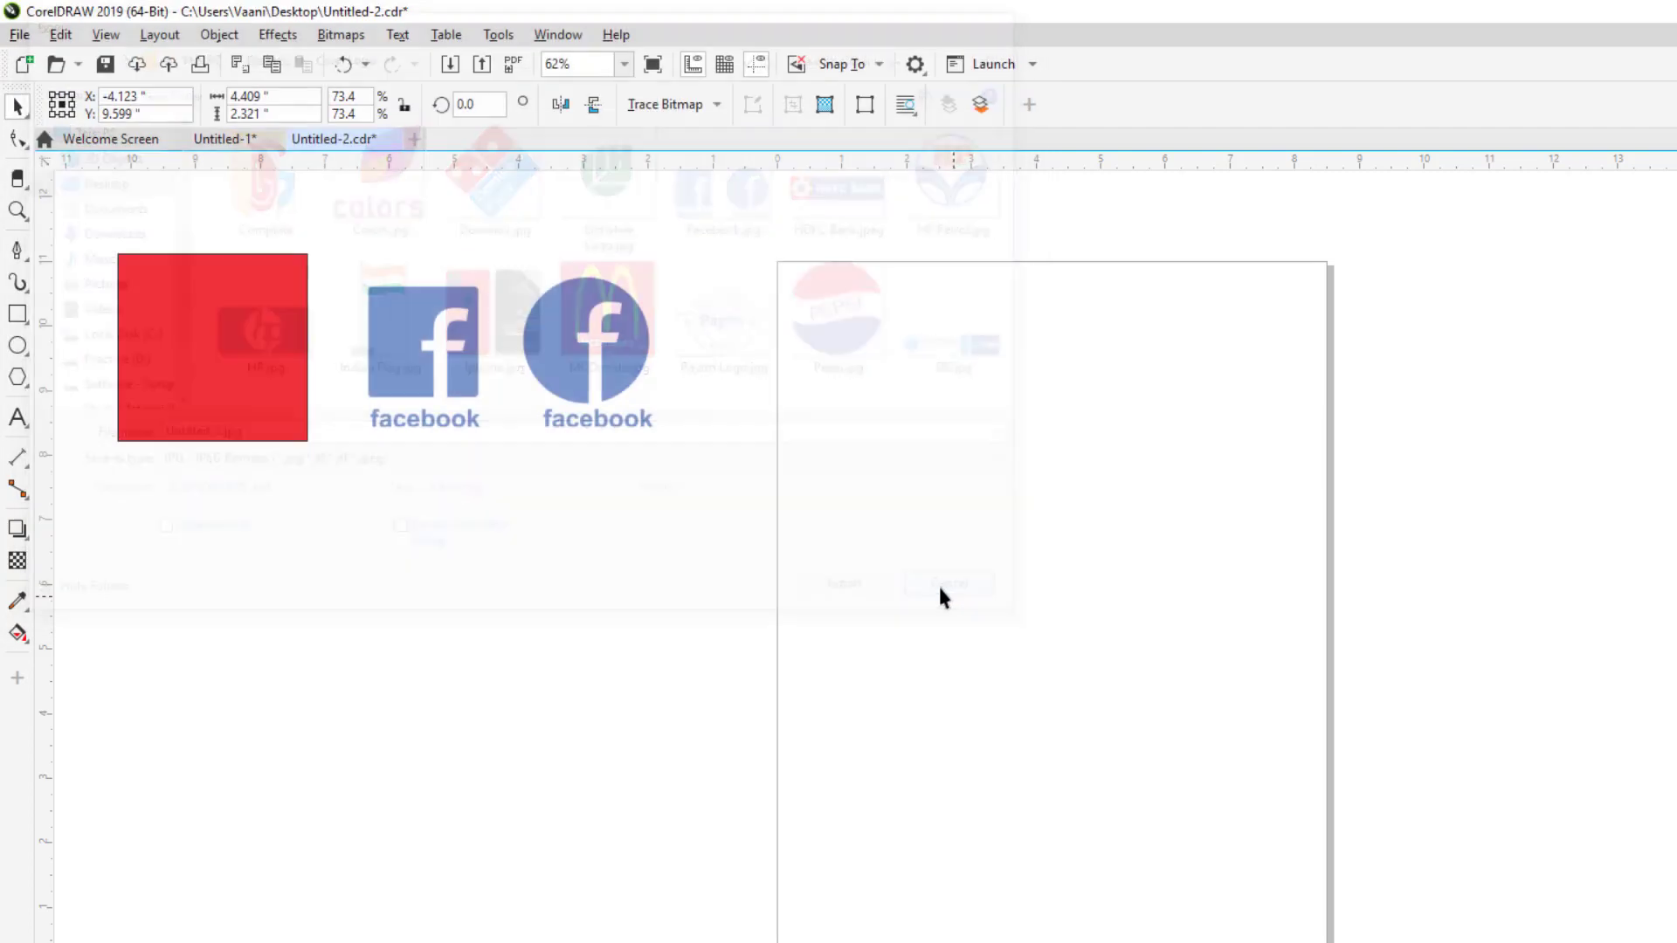
Step: Open File > Export For > Web to preview the Facebook image as a 256-color GIF
left_click(20, 34)
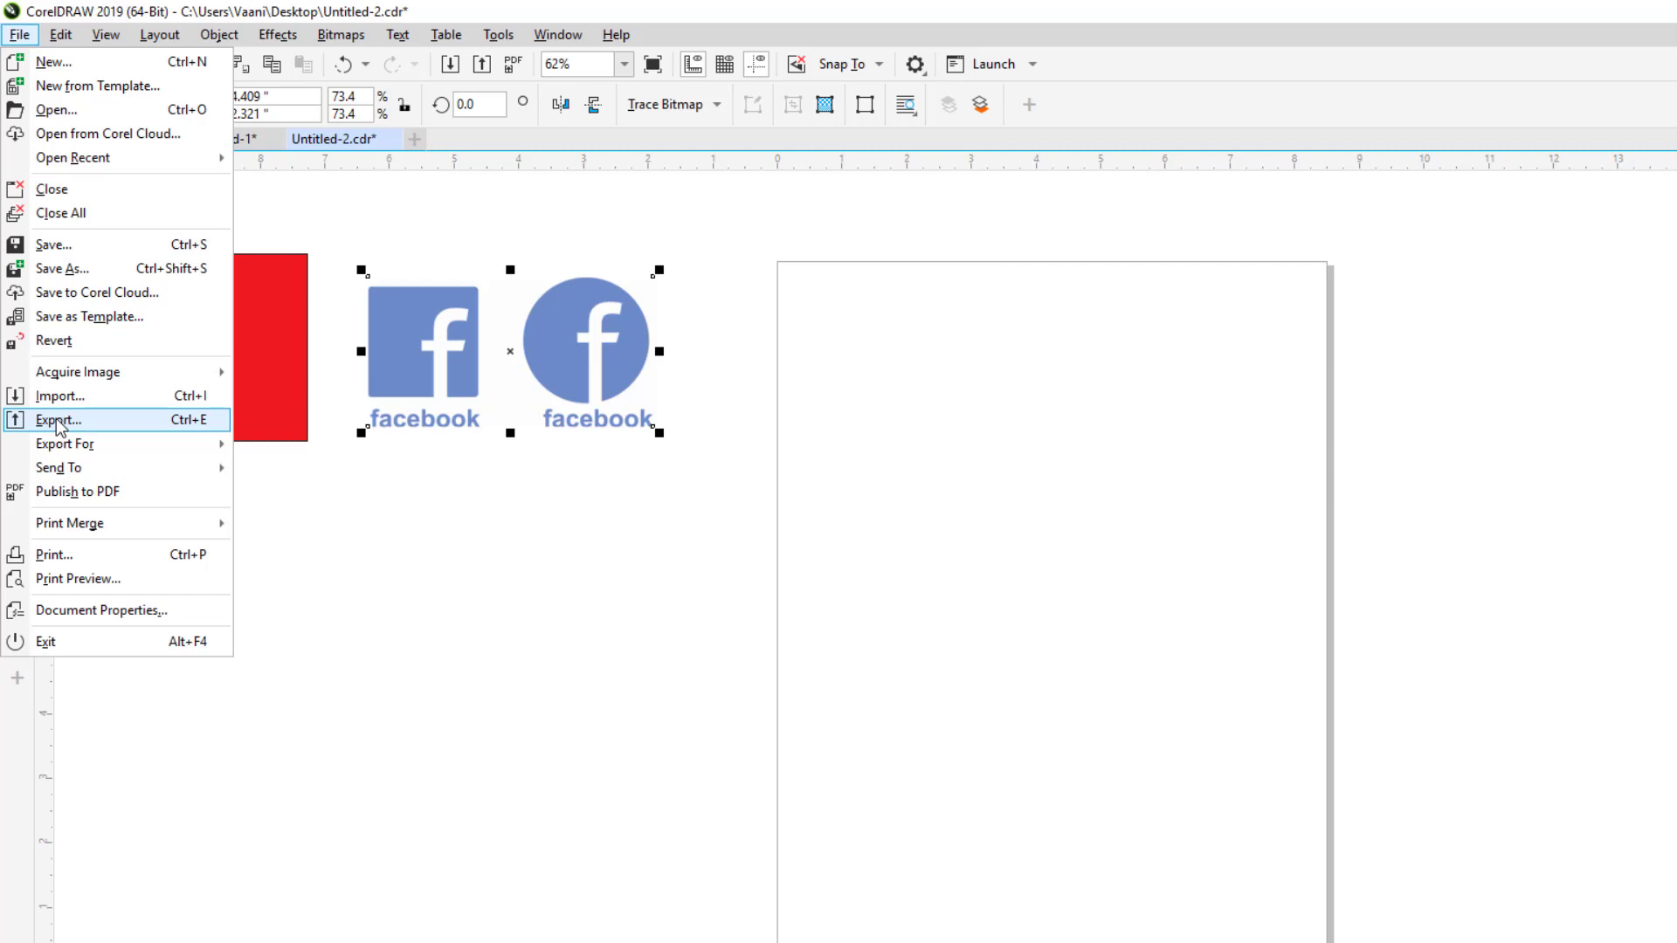
mouse_move(67, 448)
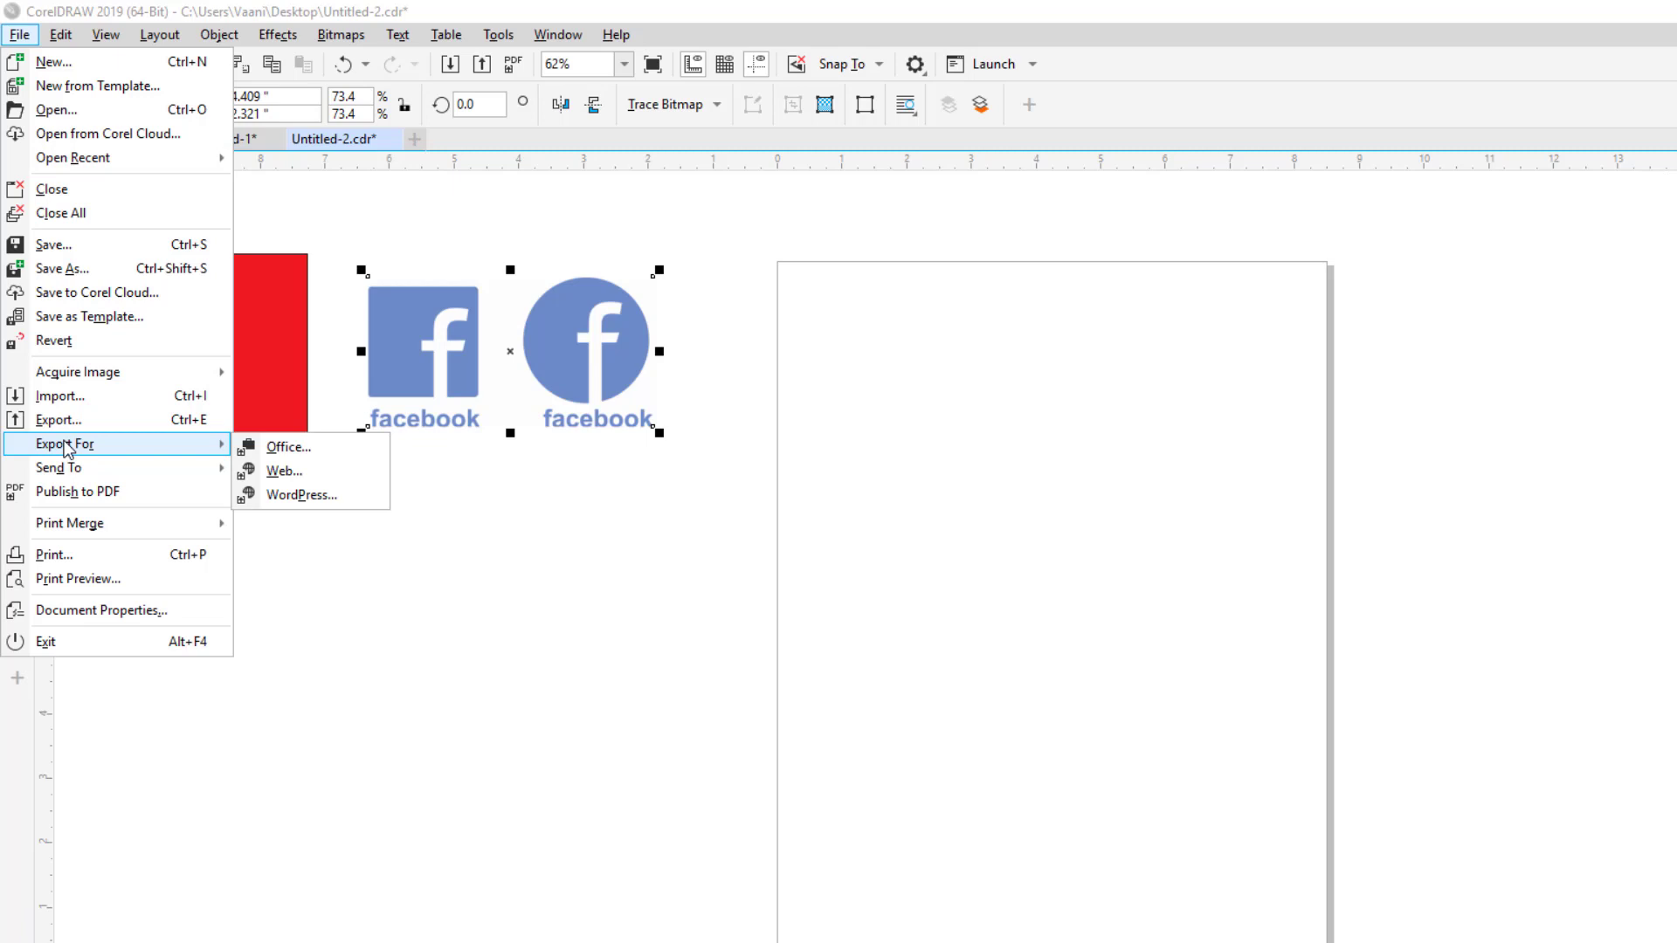
left_click(283, 472)
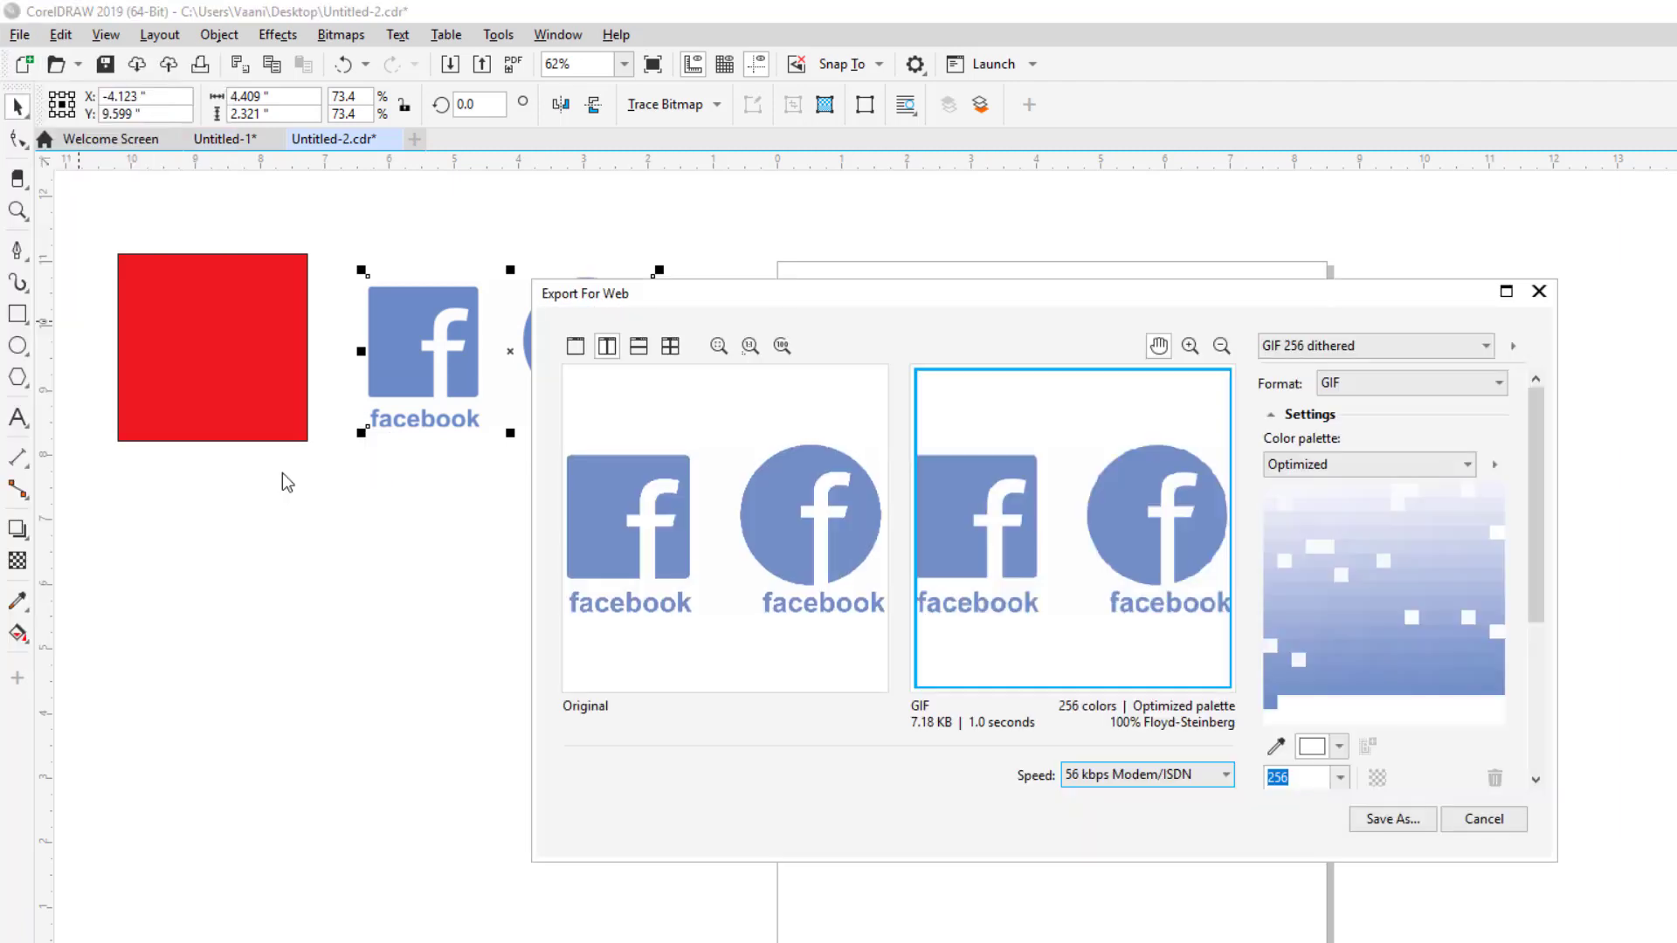
Step: Shift the Export For Web window left, start saving a GIF, then cancel the Save As
left_click_drag(782, 284, 539, 295)
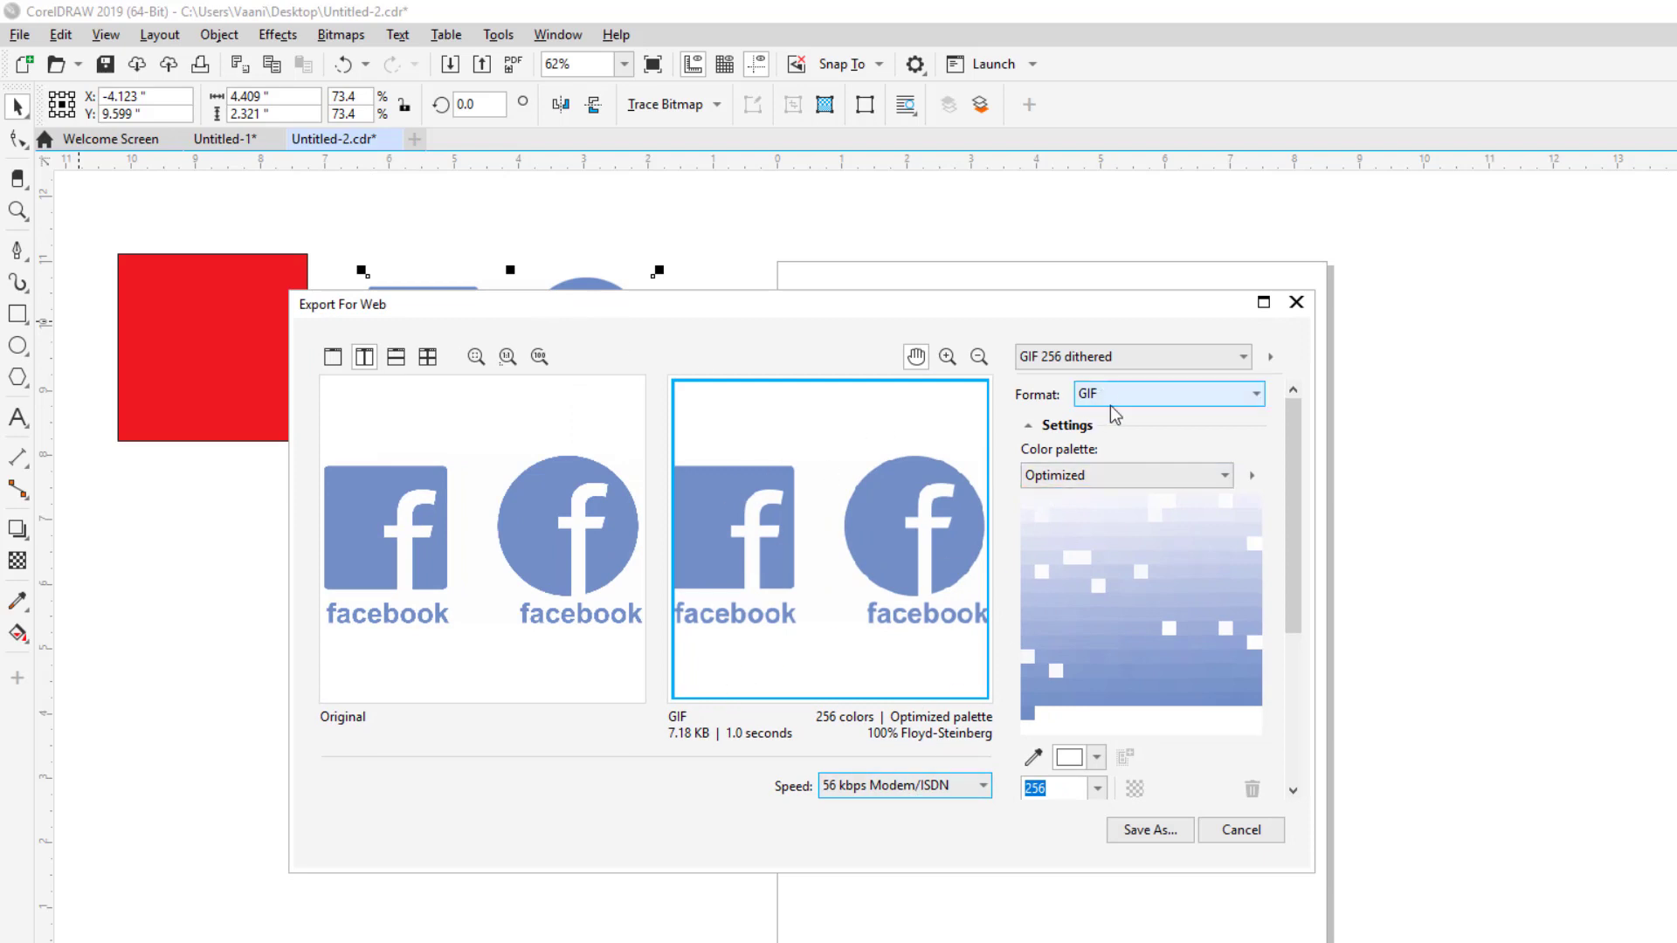
left_click(1177, 830)
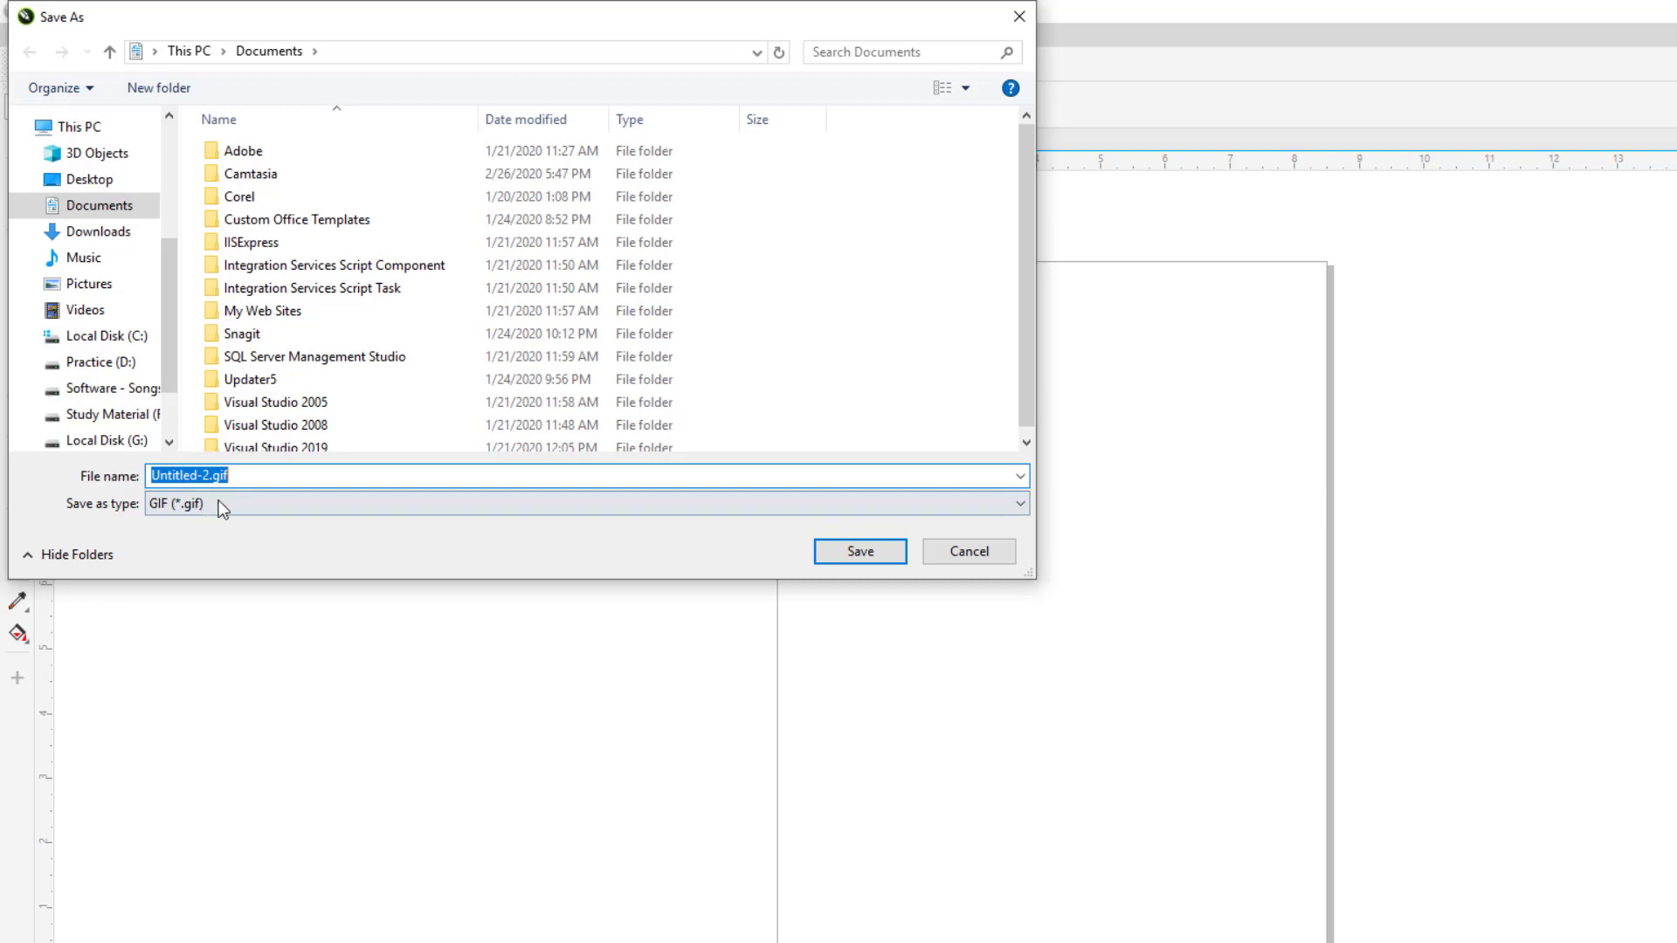
left_click(1004, 566)
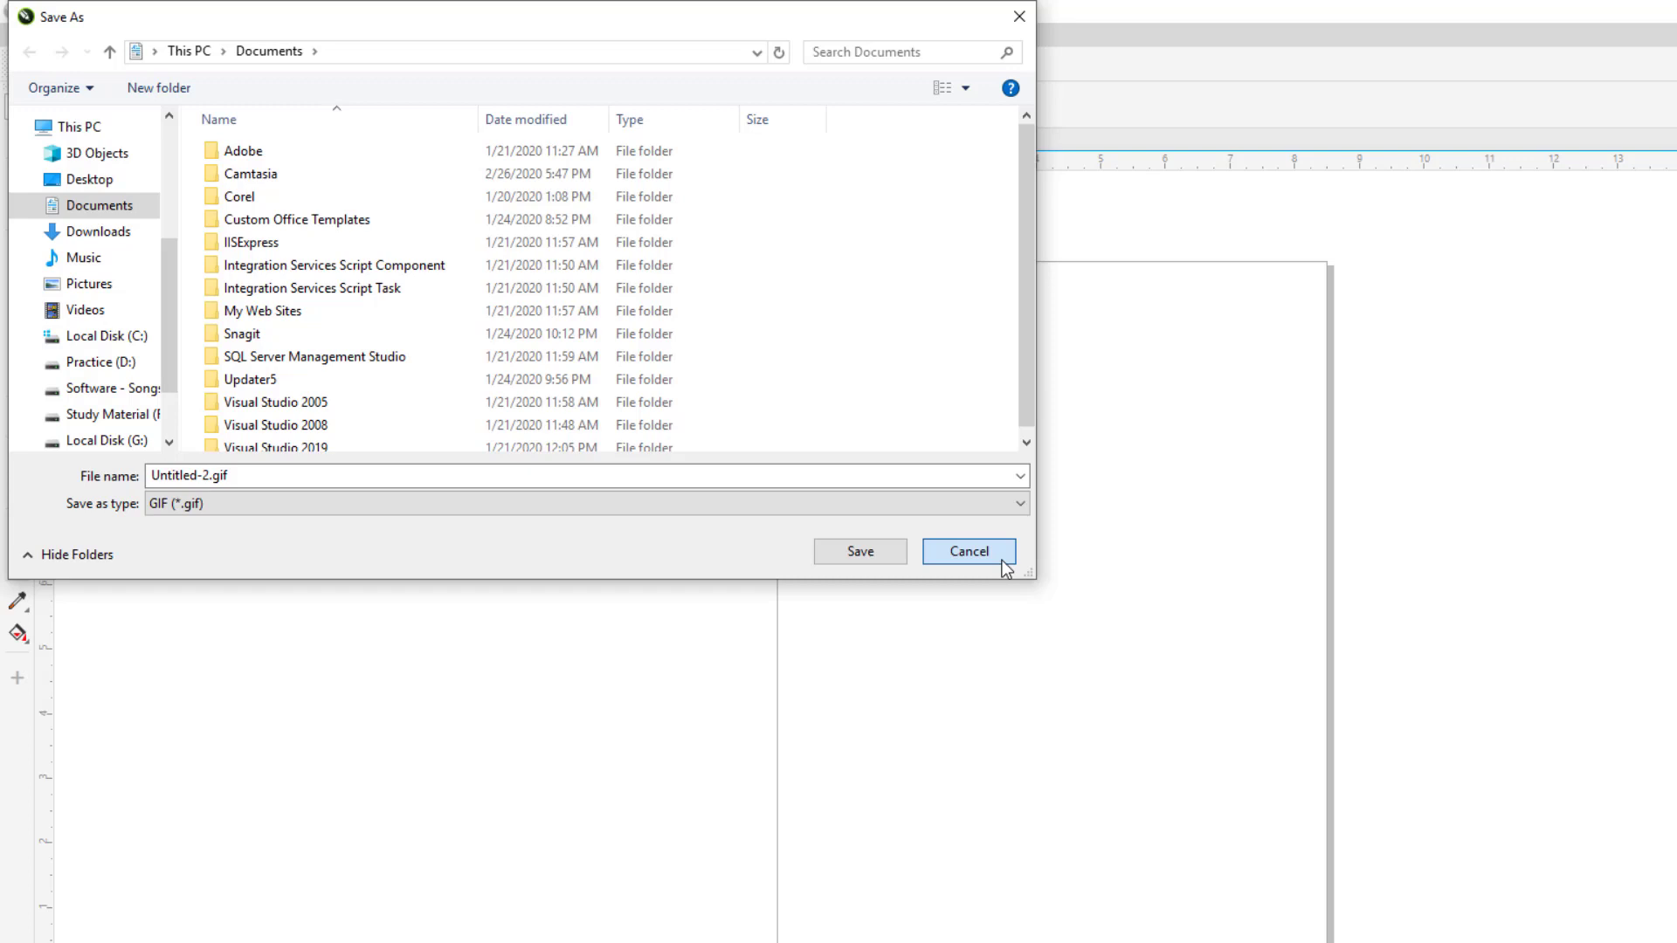
left_click(1003, 561)
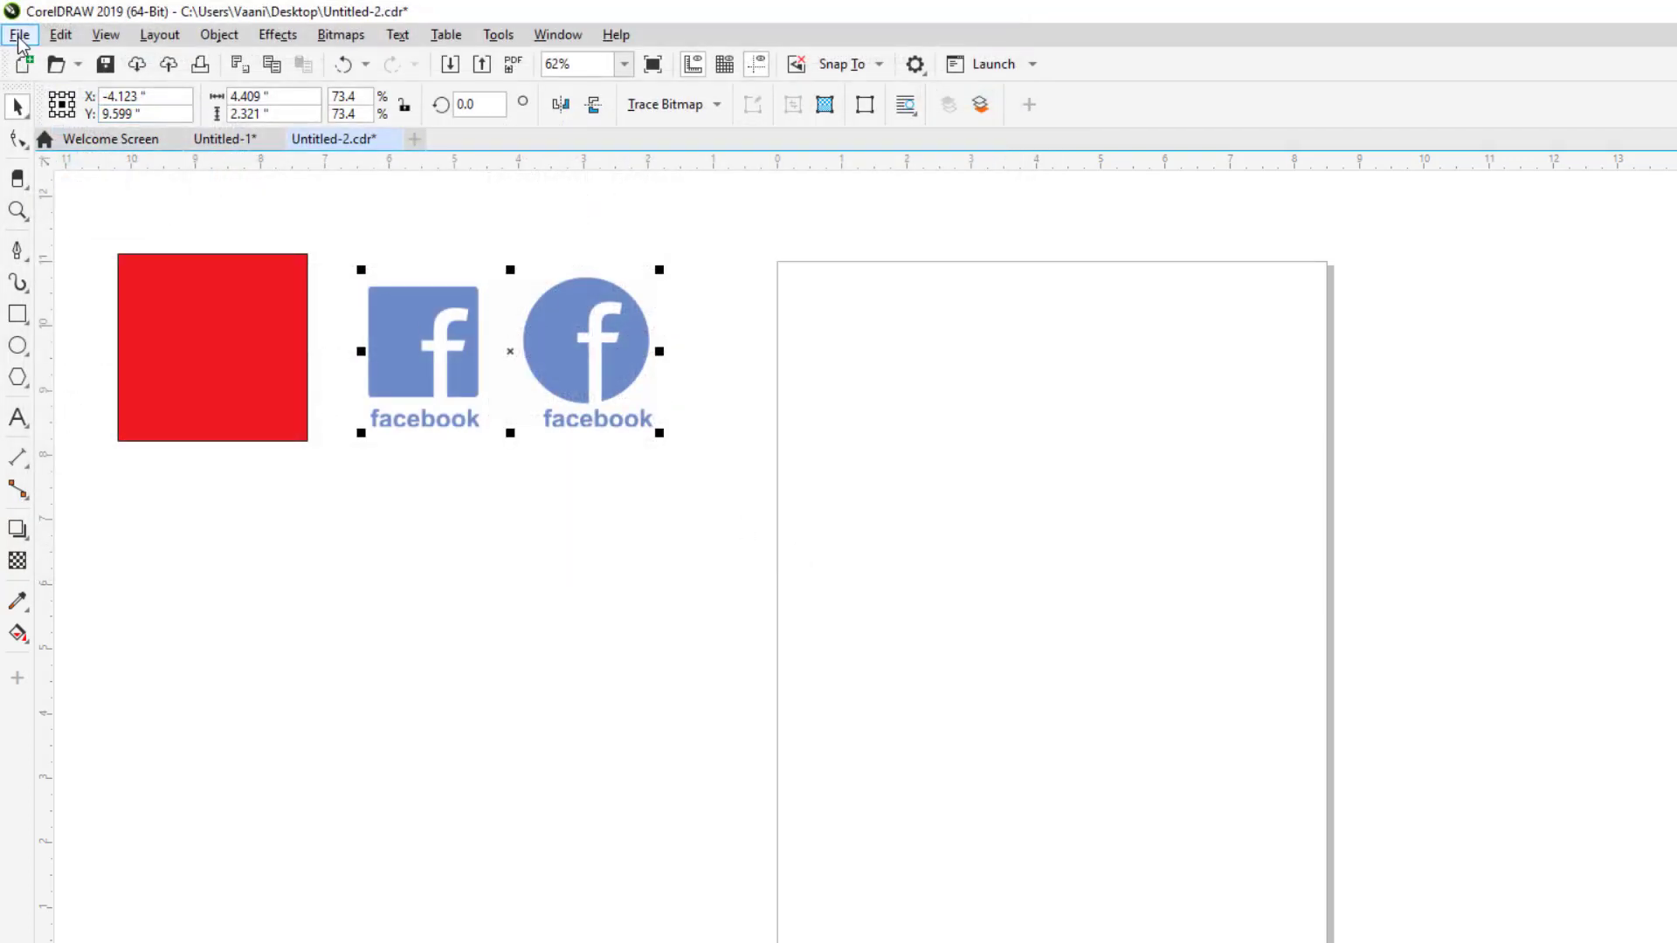
Step: Open the File menu and view the Send To destinations, such as Documents and Mail recipient
left_click(19, 35)
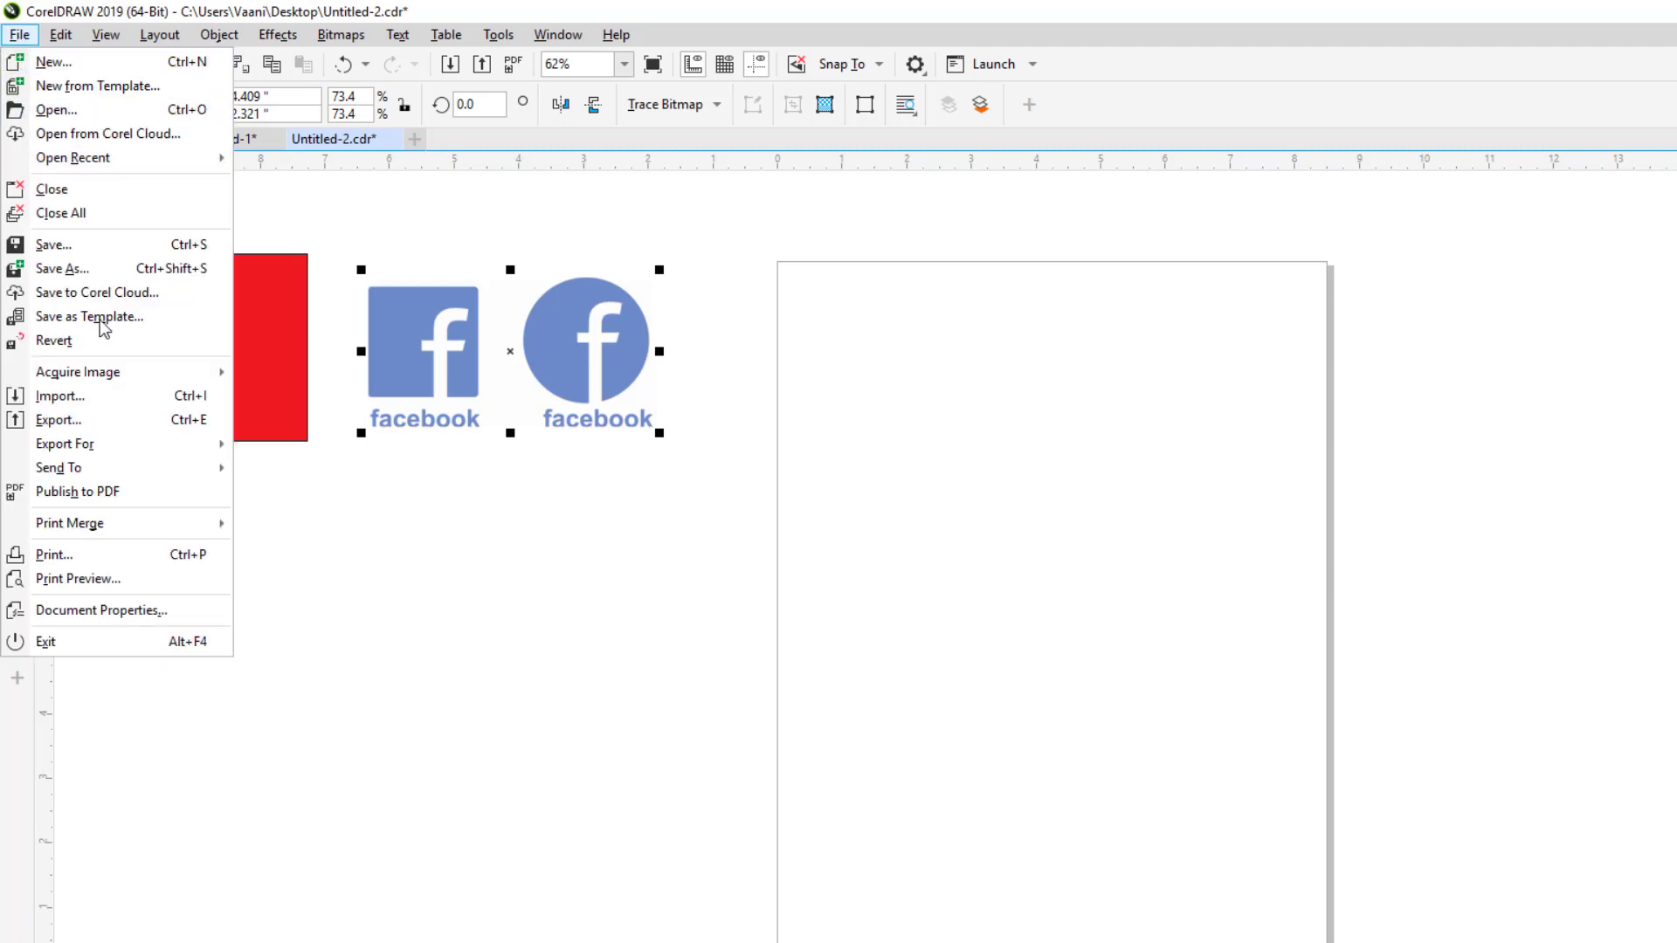
mouse_move(77, 479)
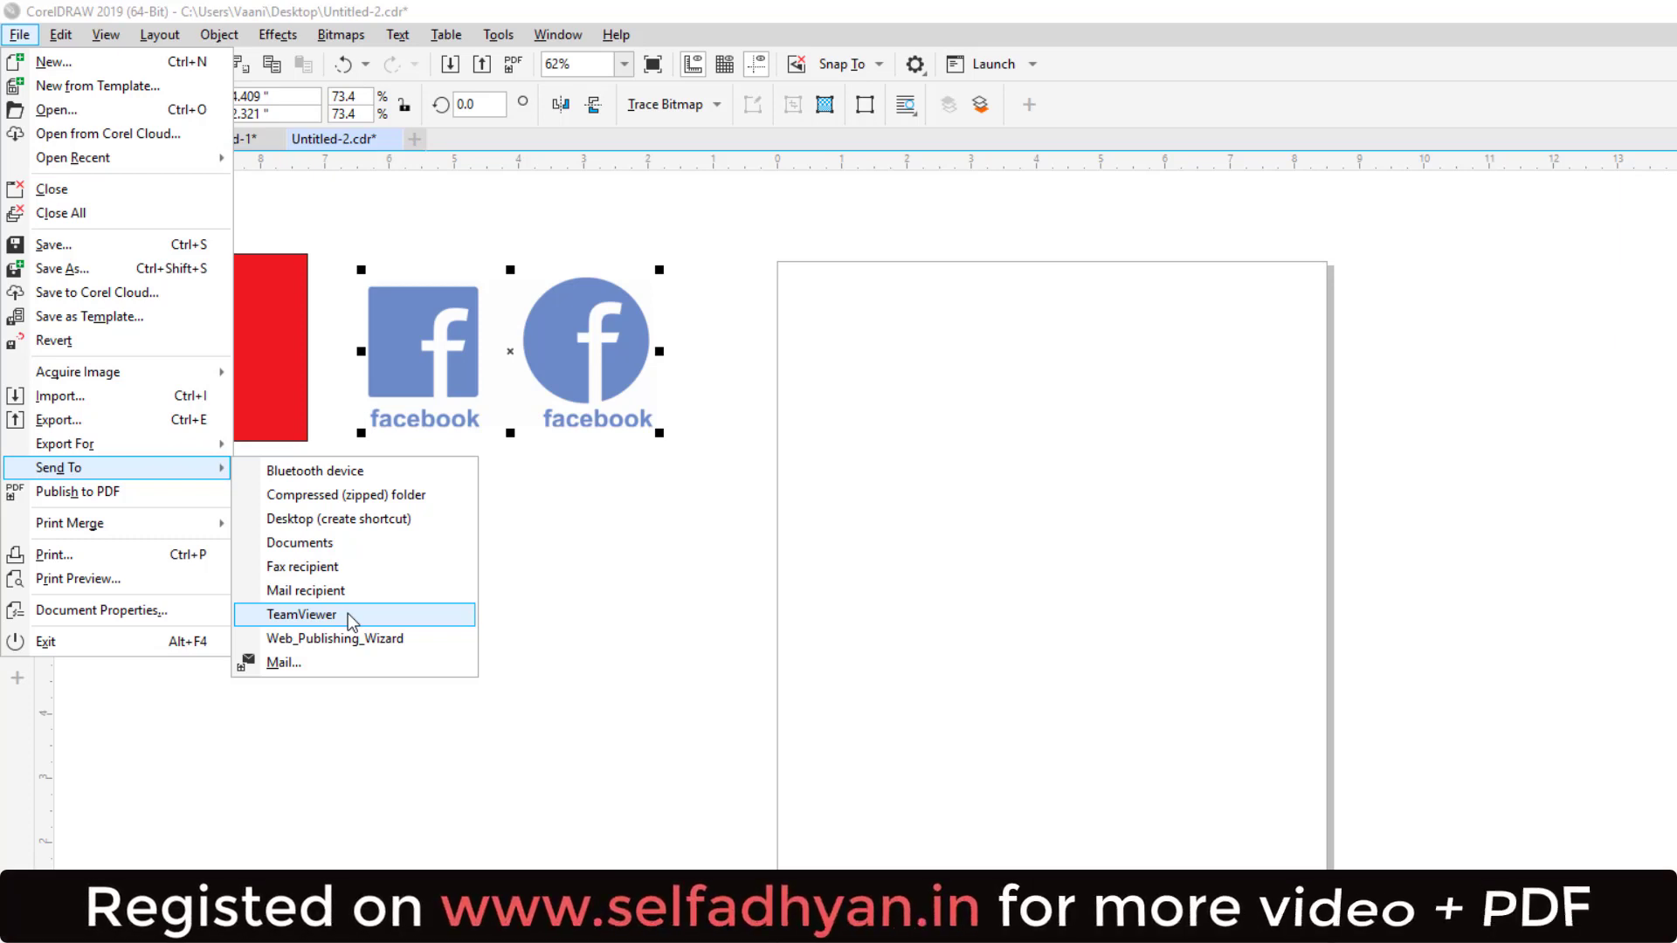
Step: Publish the drawing to PDF as my.pdf on the Desktop, then open it to check
left_click(171, 490)
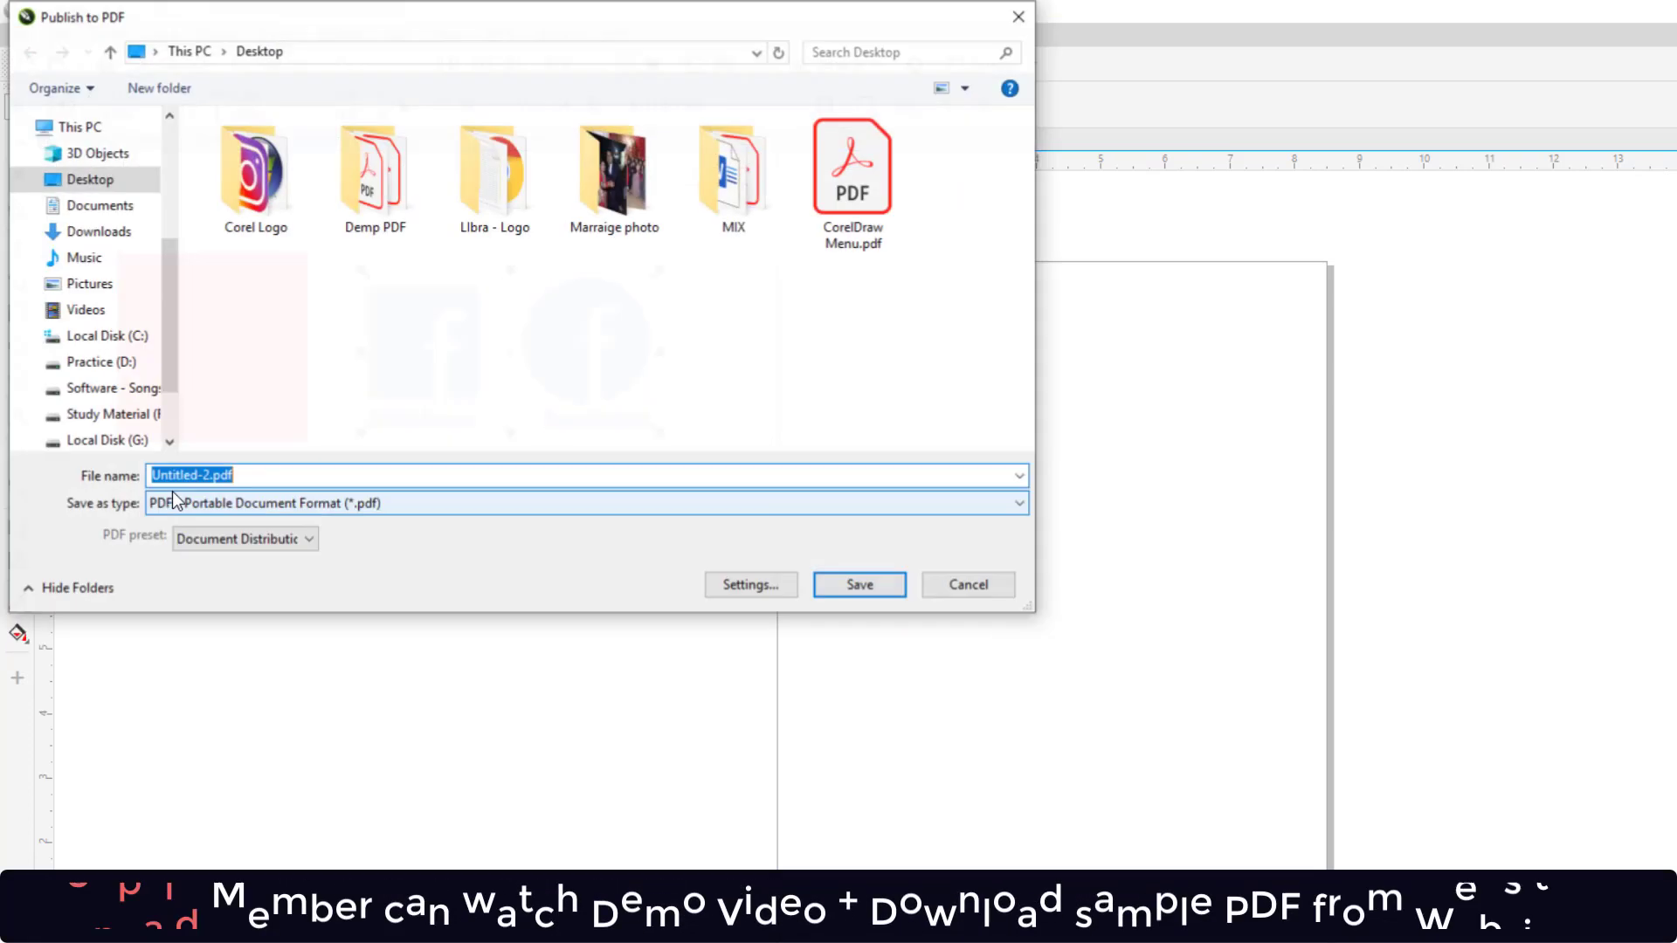
left_click(222, 498)
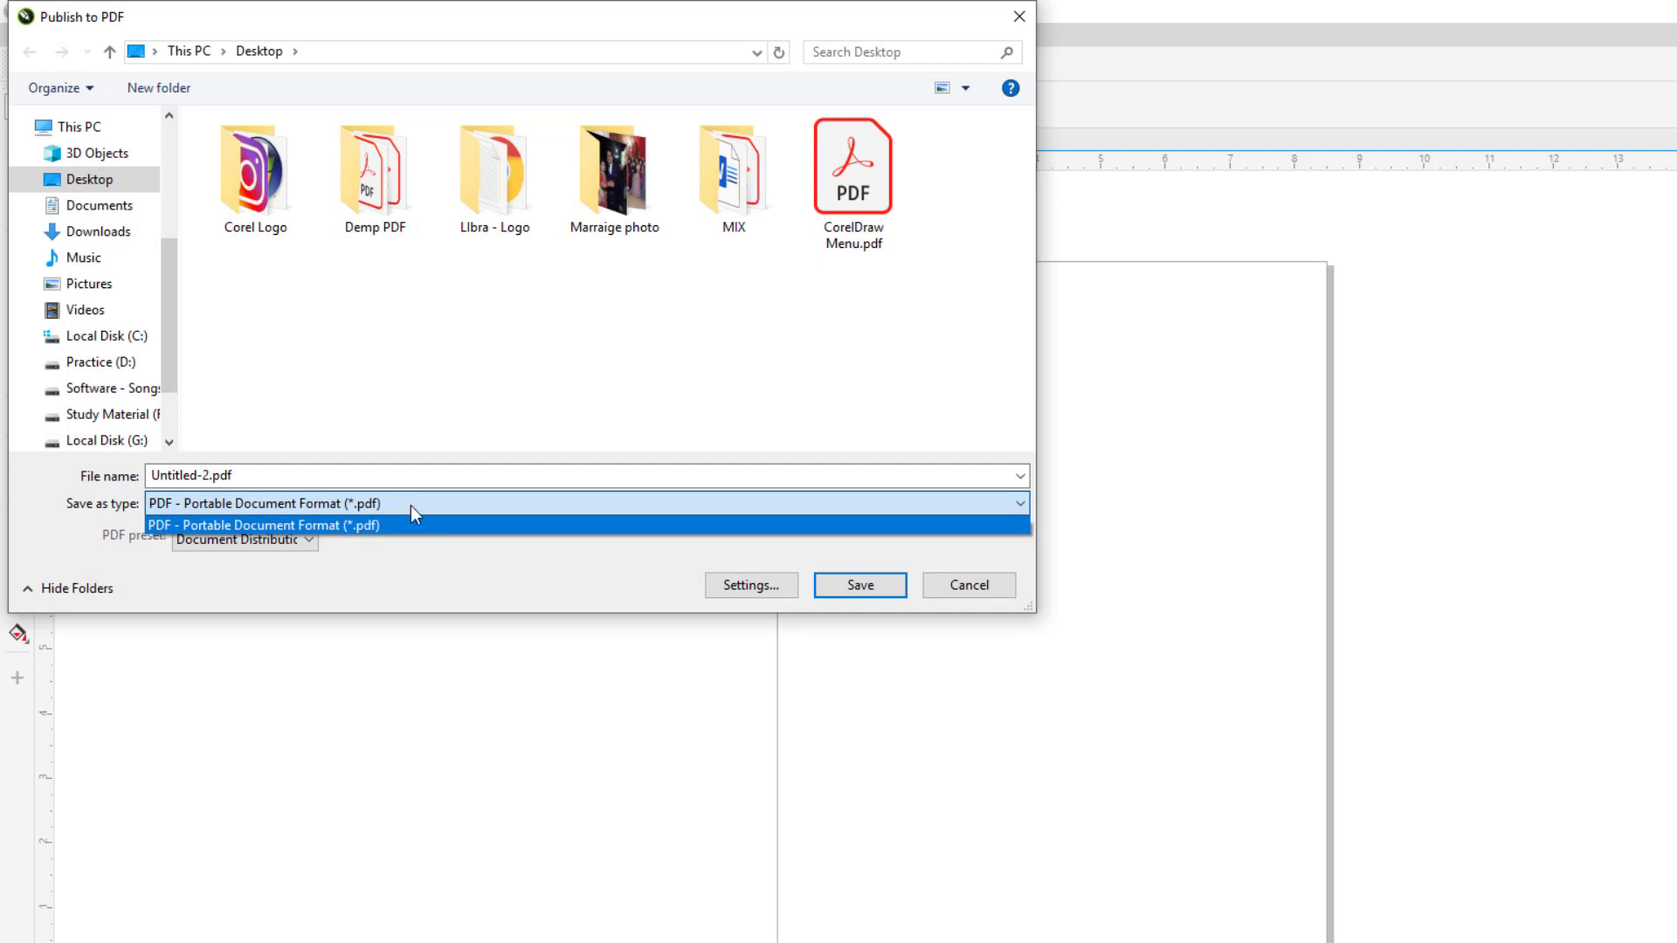
left_click(106, 179)
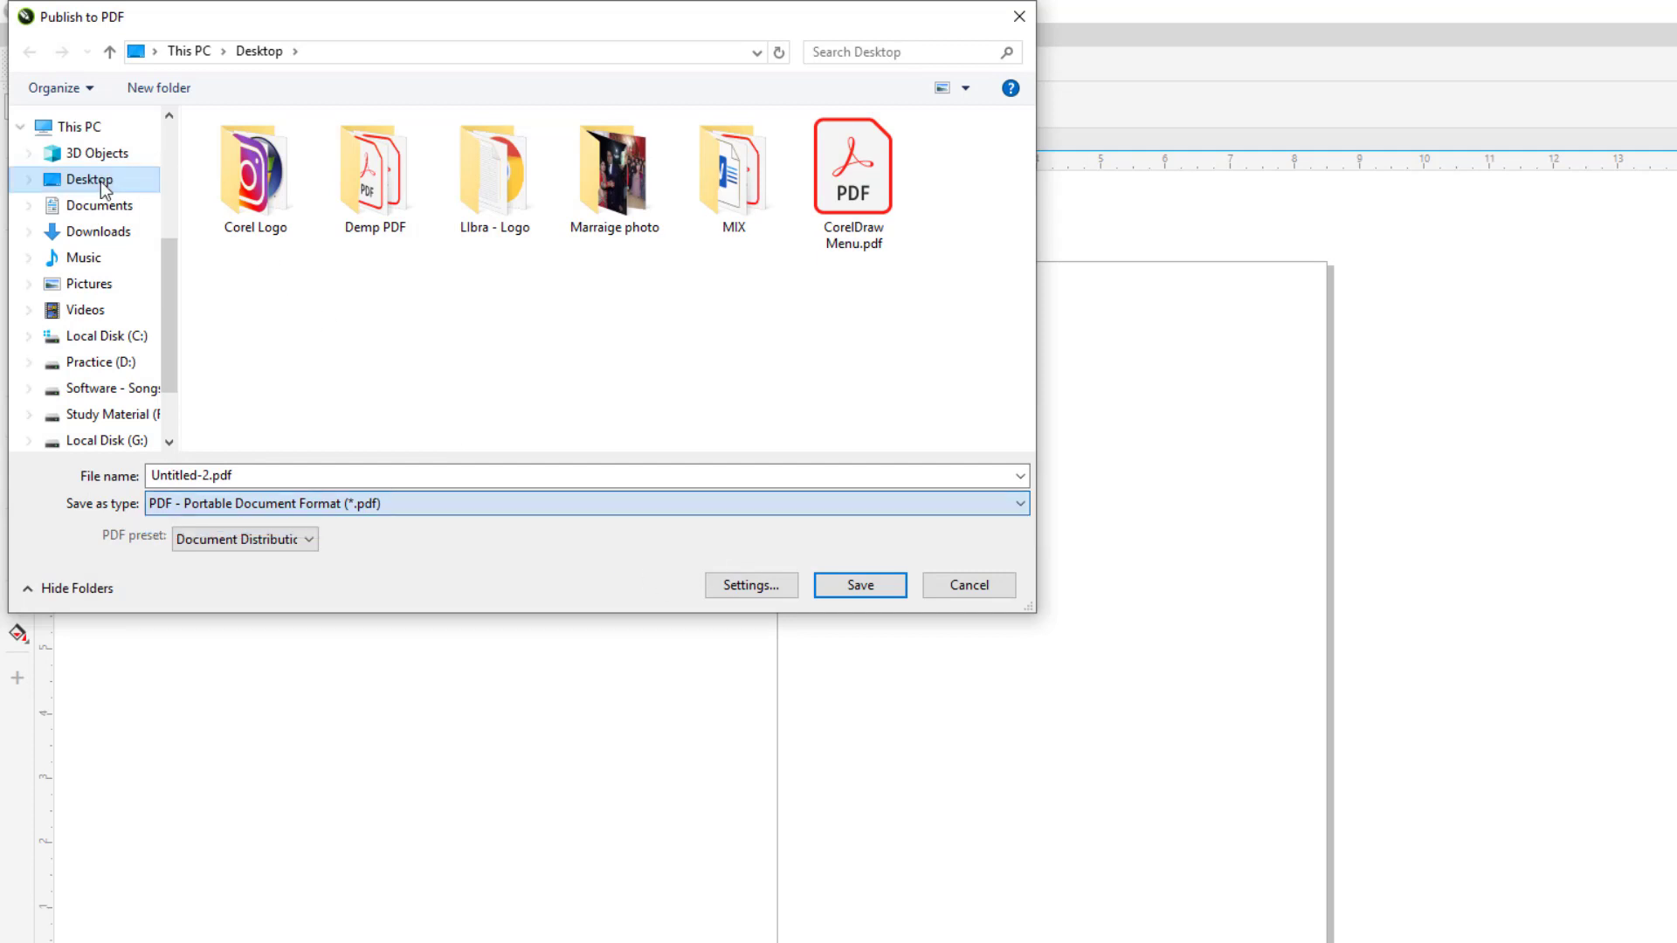
left_click(280, 476)
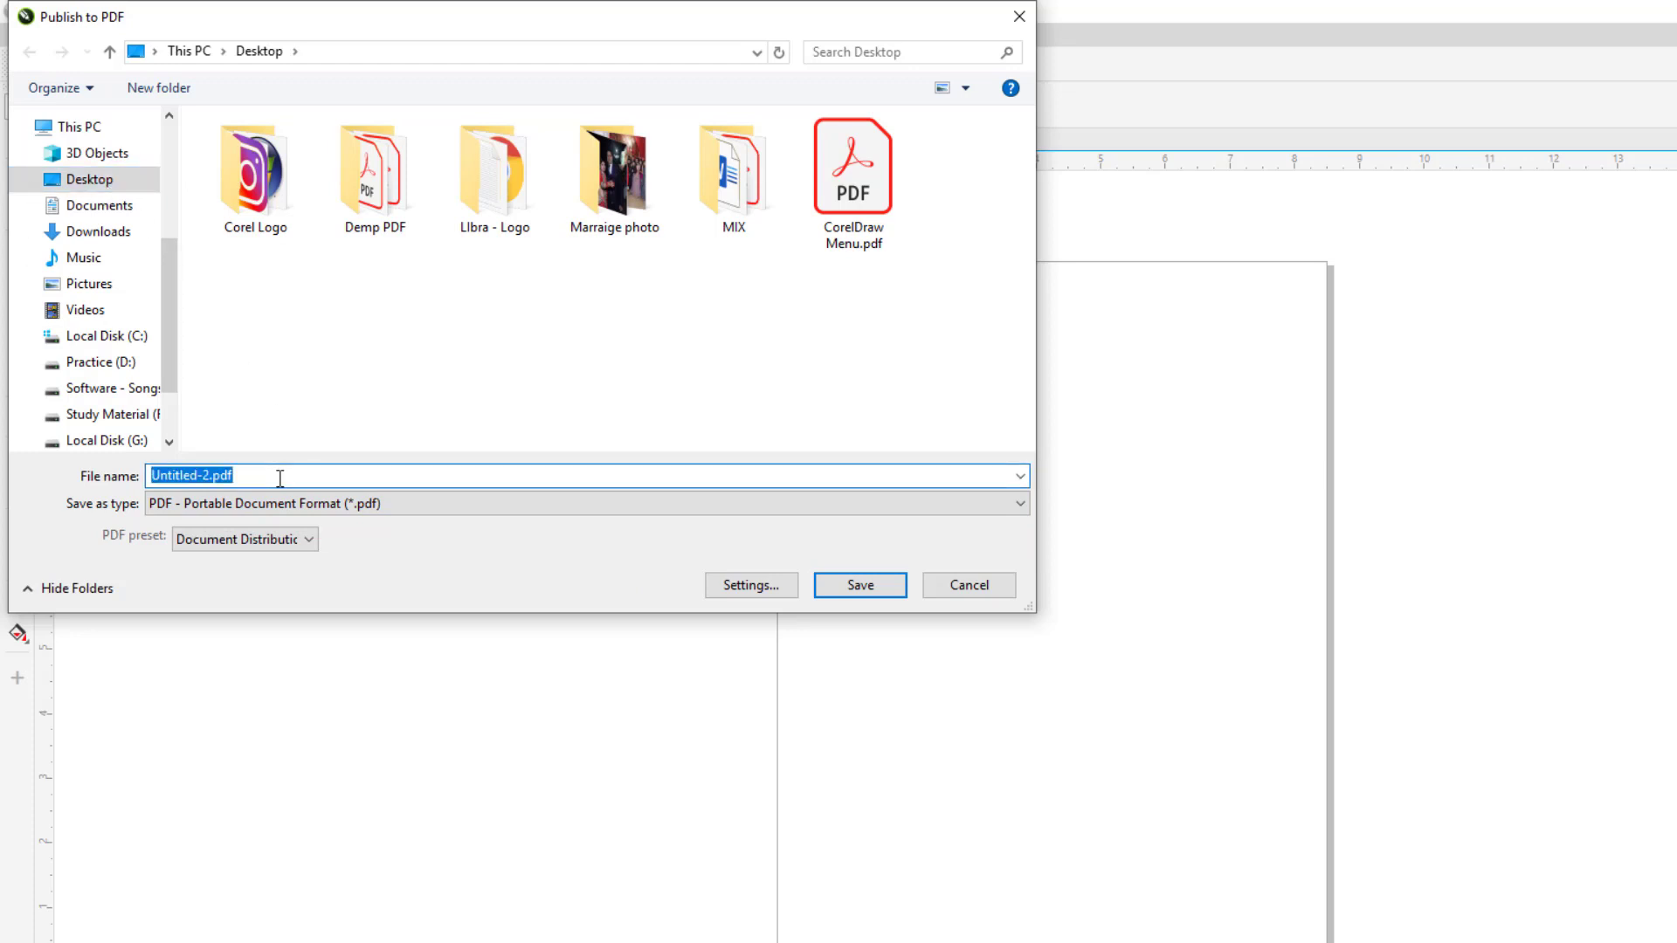
type("my")
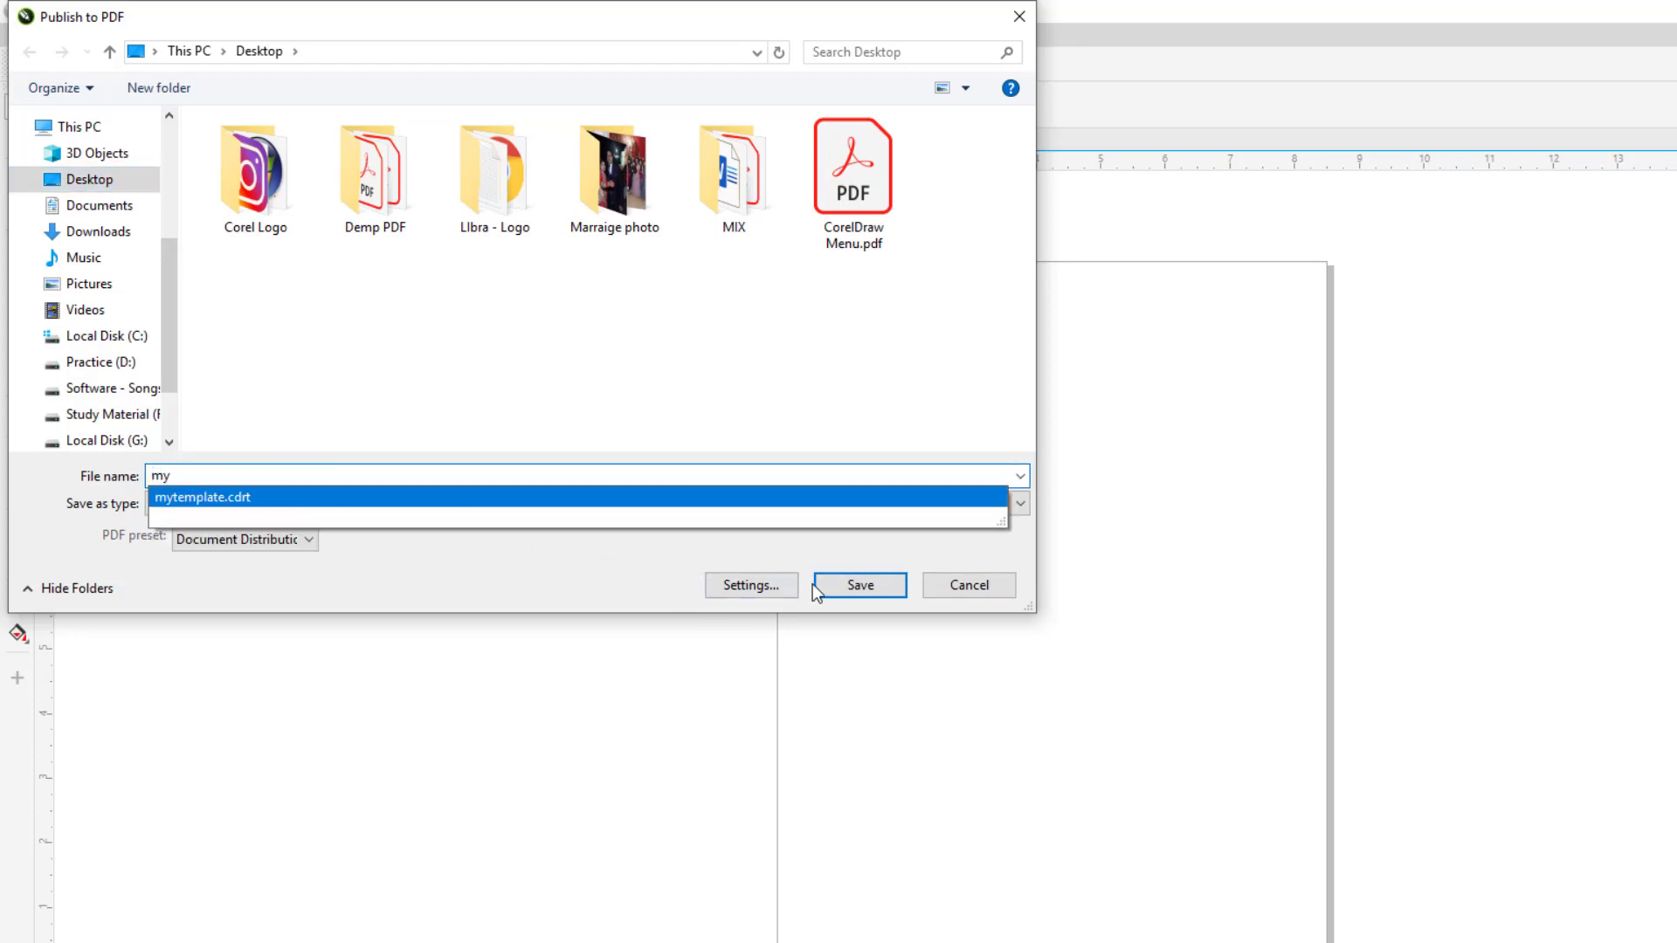
left_click(817, 584)
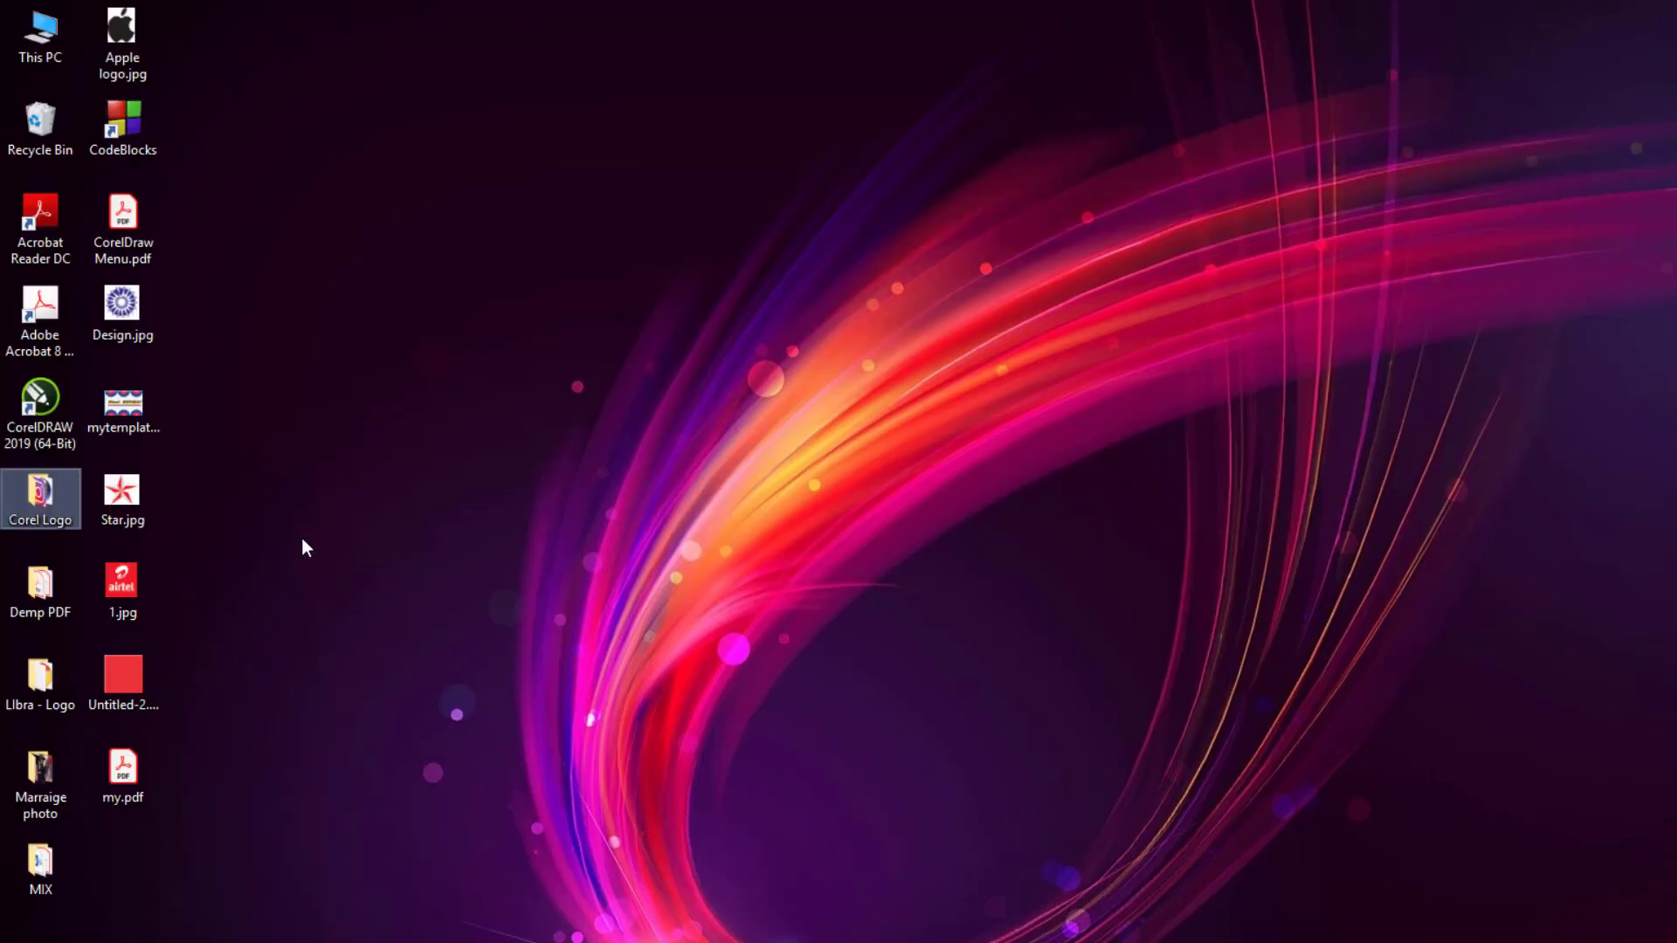
double_click(123, 769)
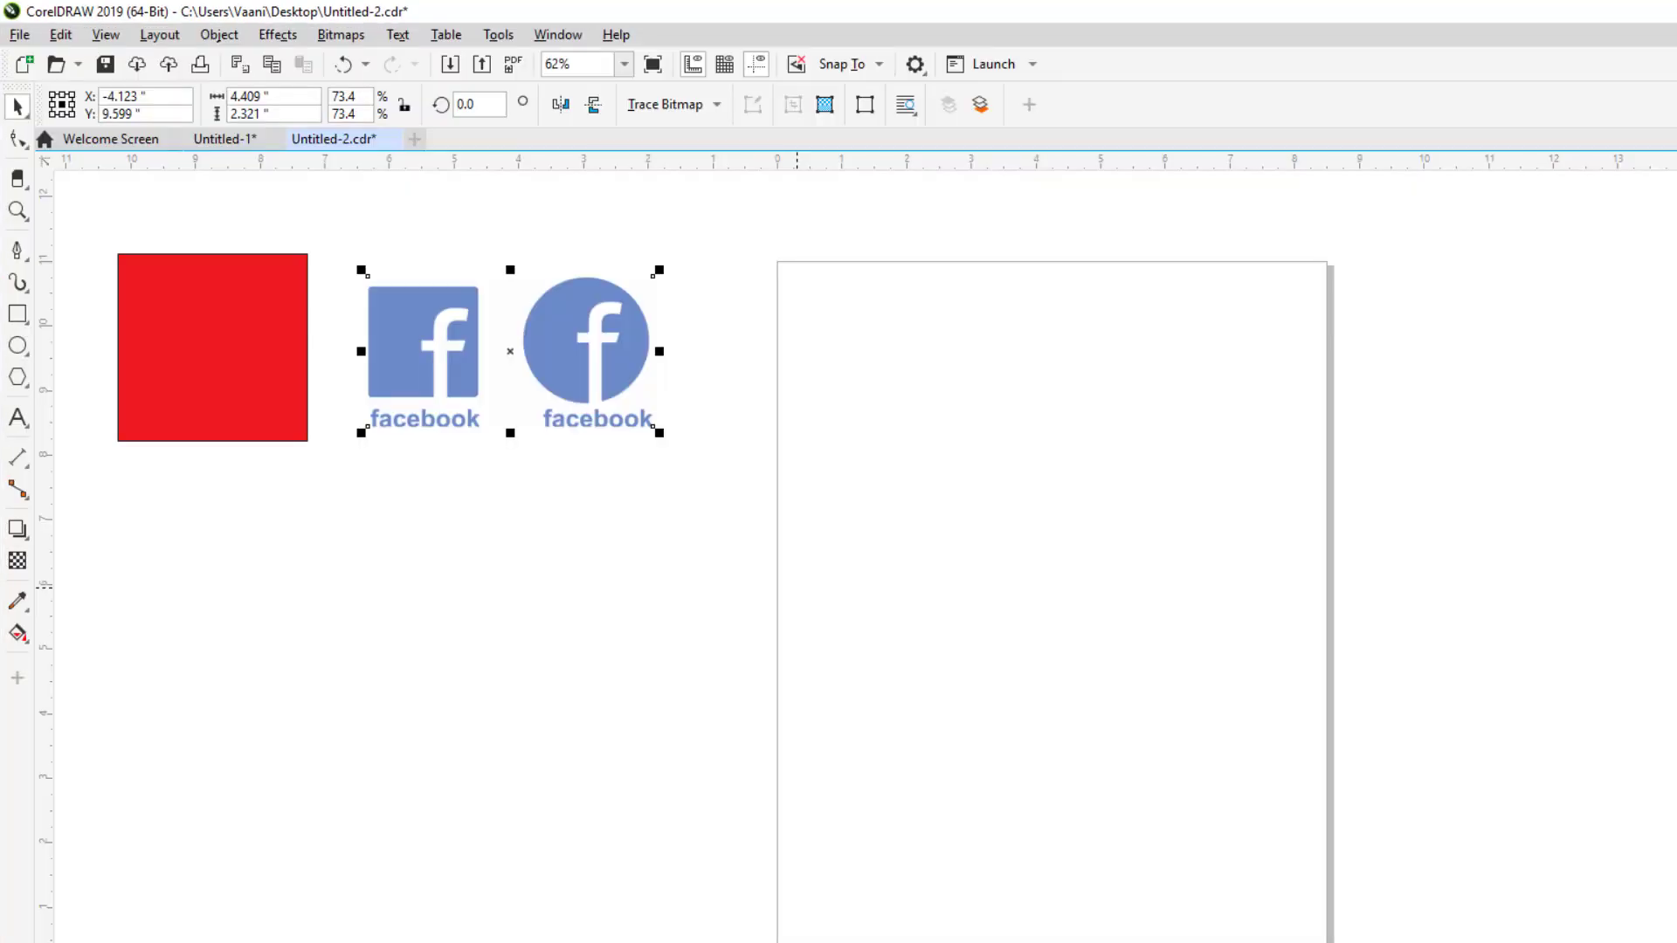
left_click(600, 707)
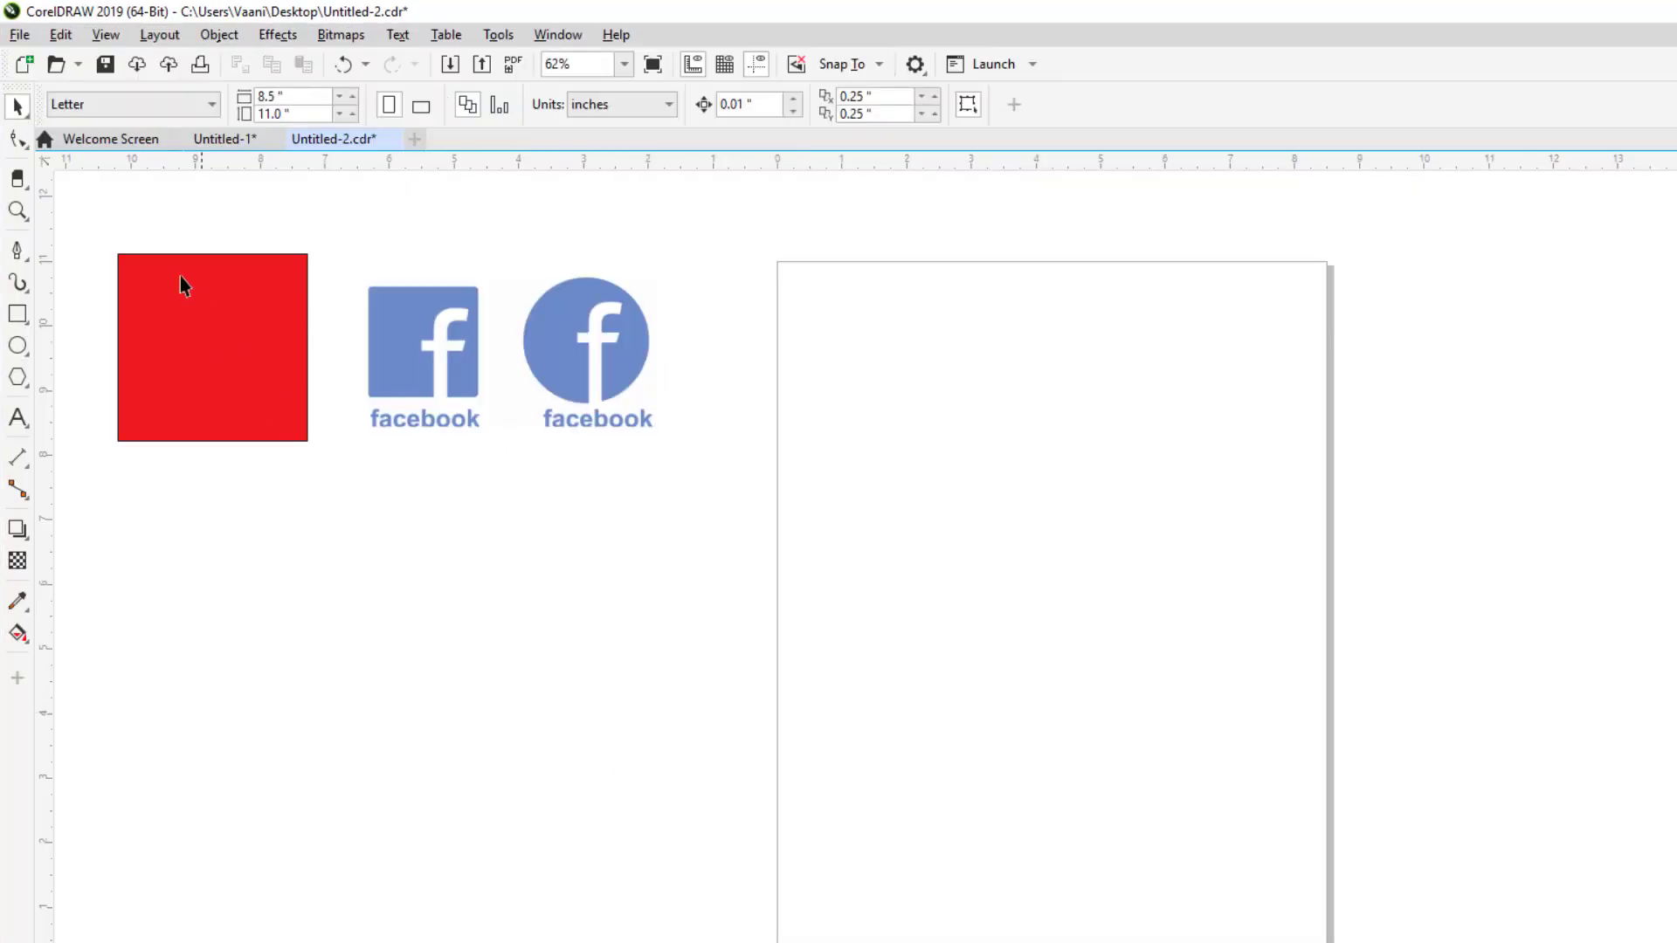
Step: Move the red square and both Facebook logos onto the page, shrinking them slightly to fit
key("Tab")
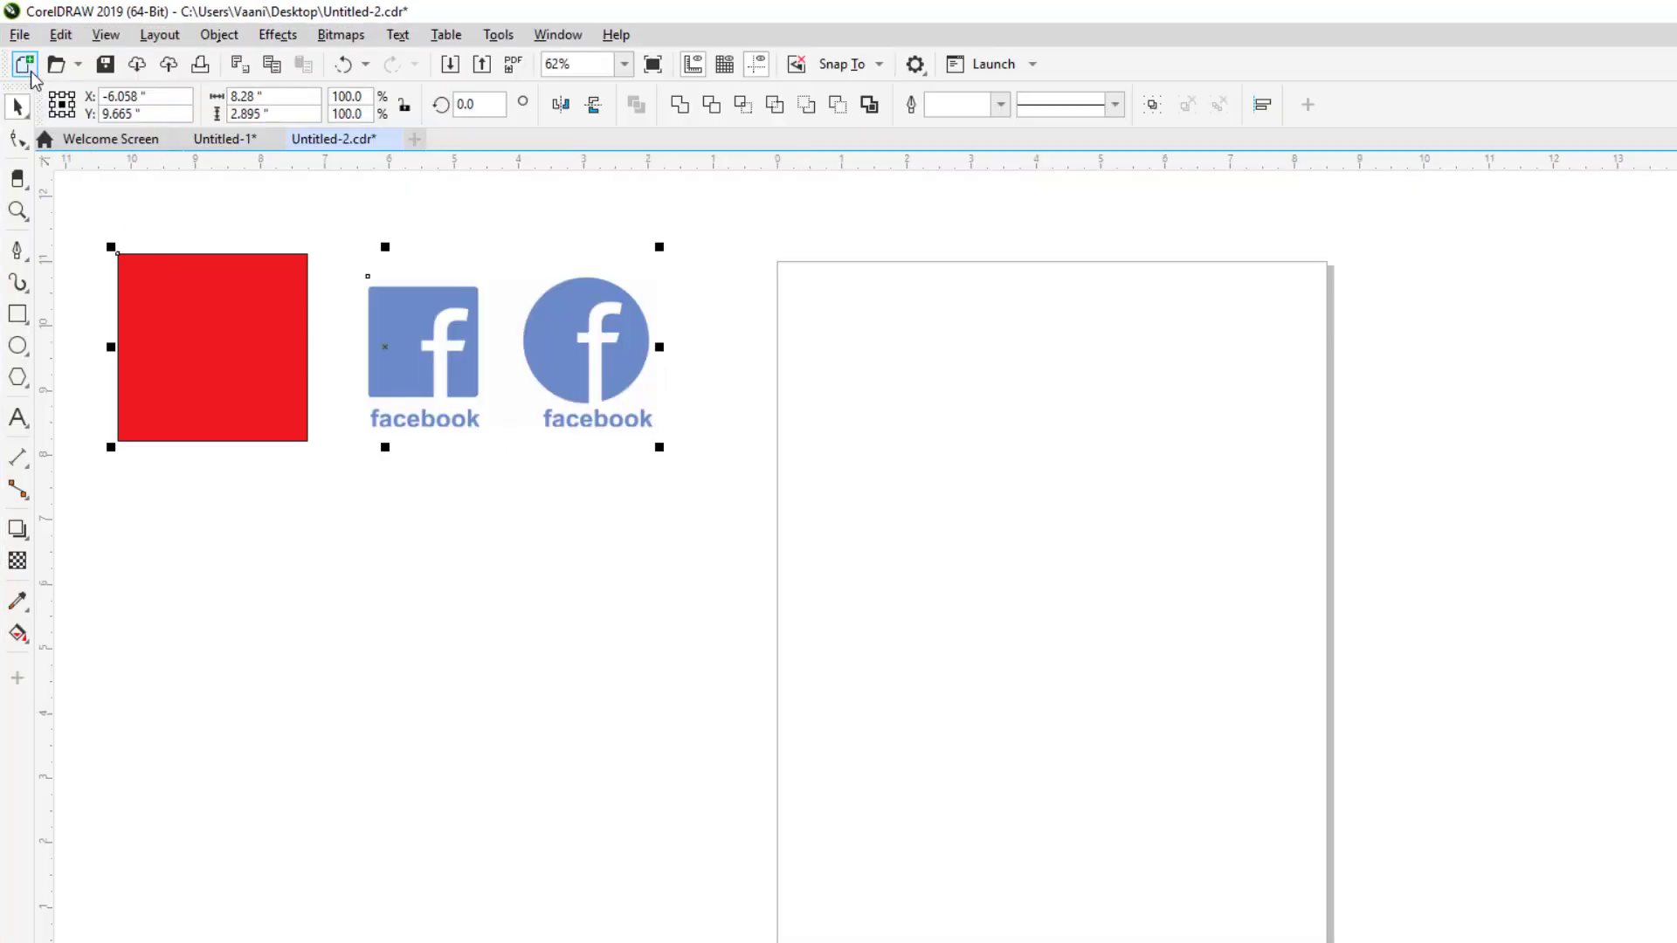
left_click(19, 35)
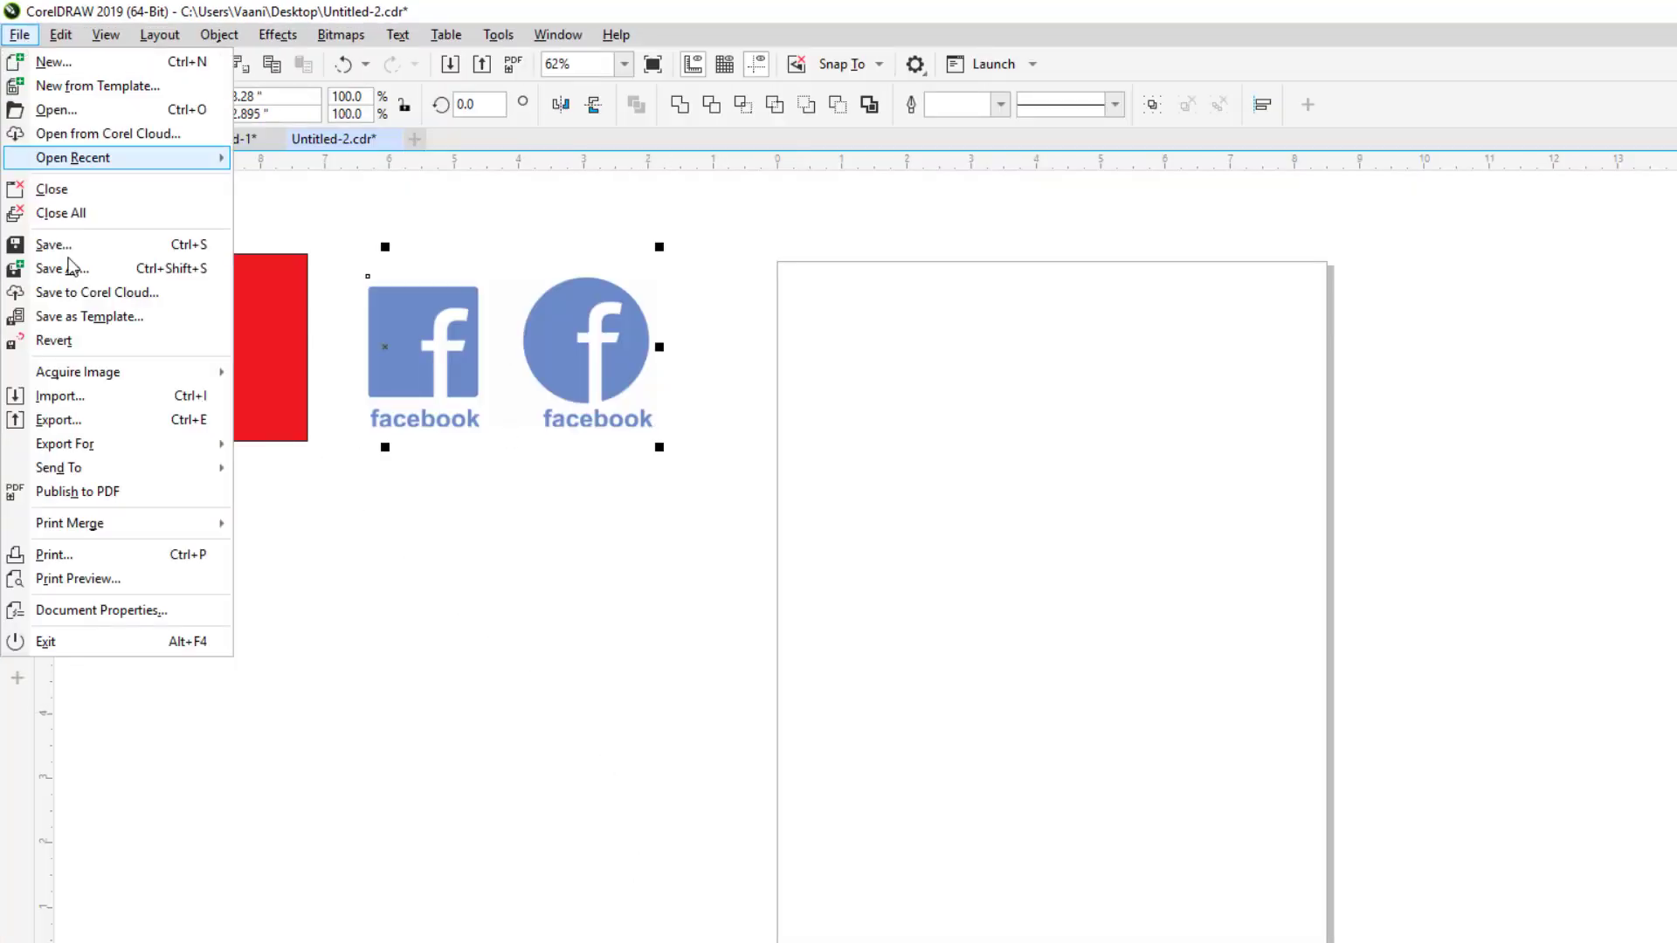
left_click(85, 493)
key("Escape")
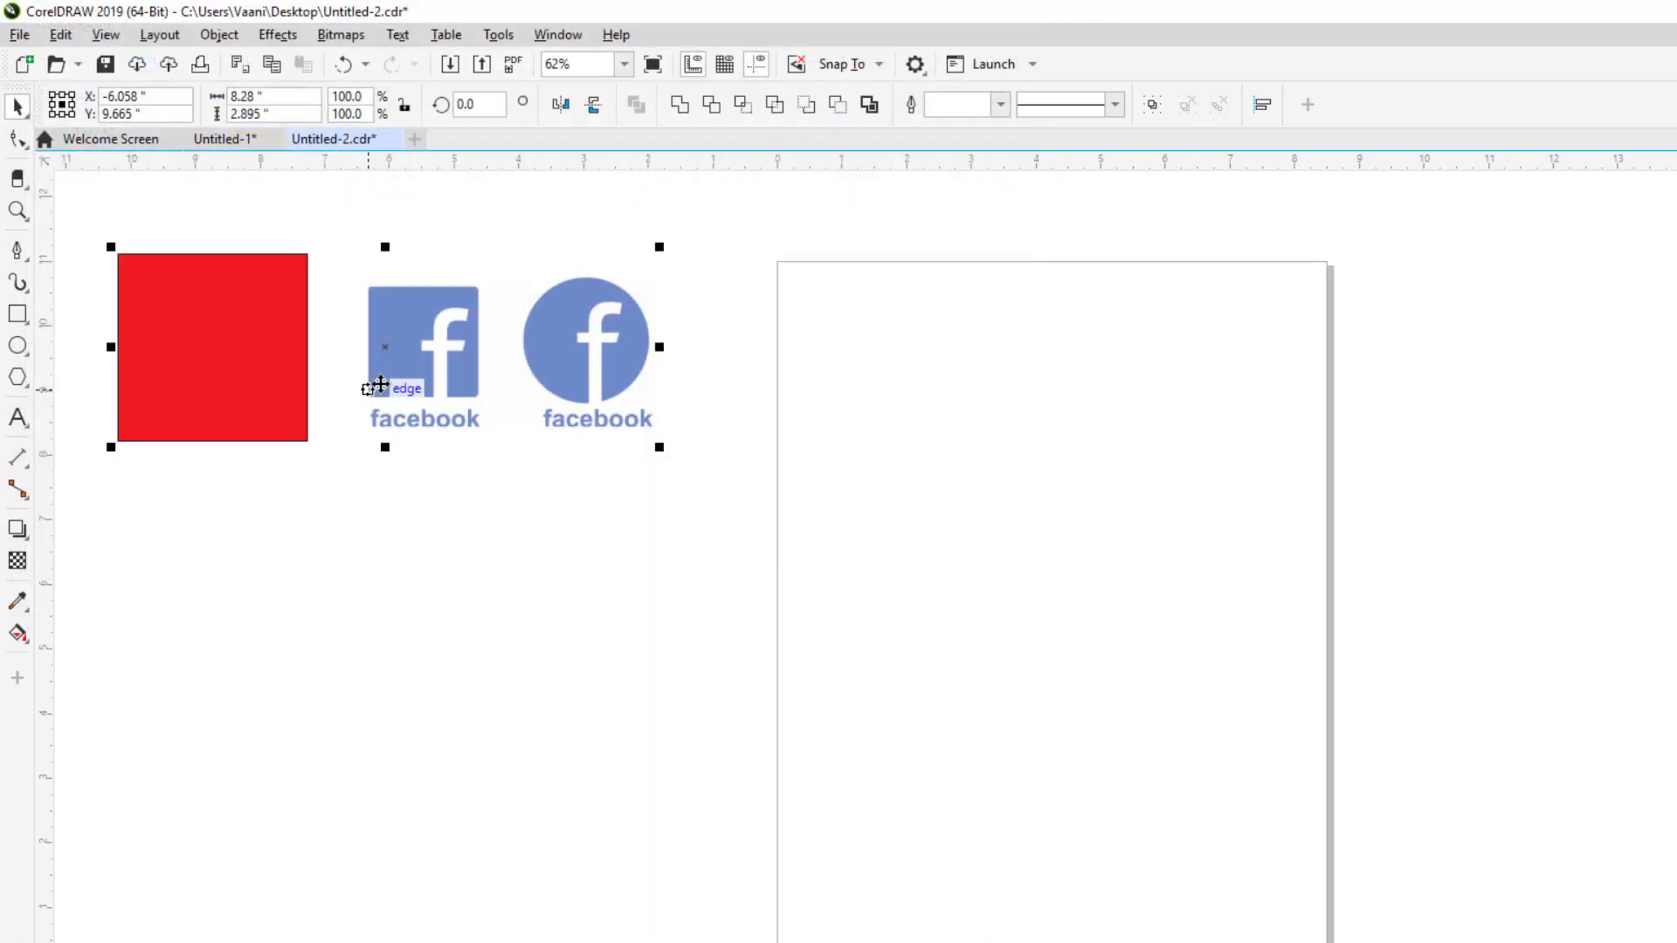
left_click_drag(454, 354, 1058, 446)
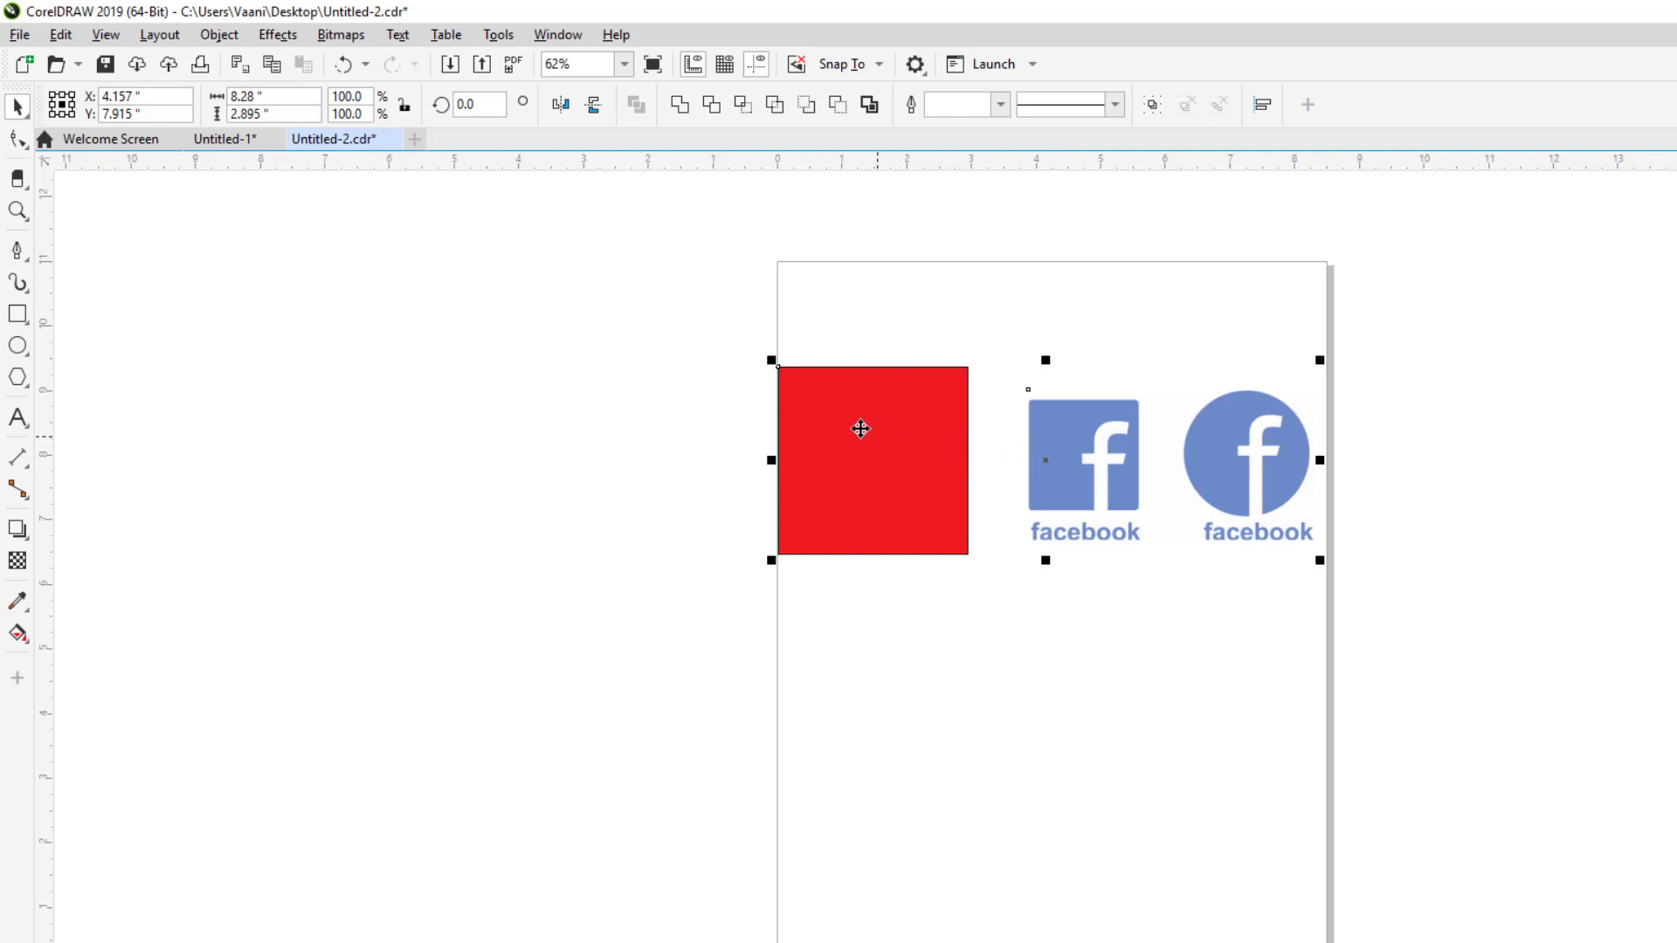
left_click_drag(771, 360, 789, 368)
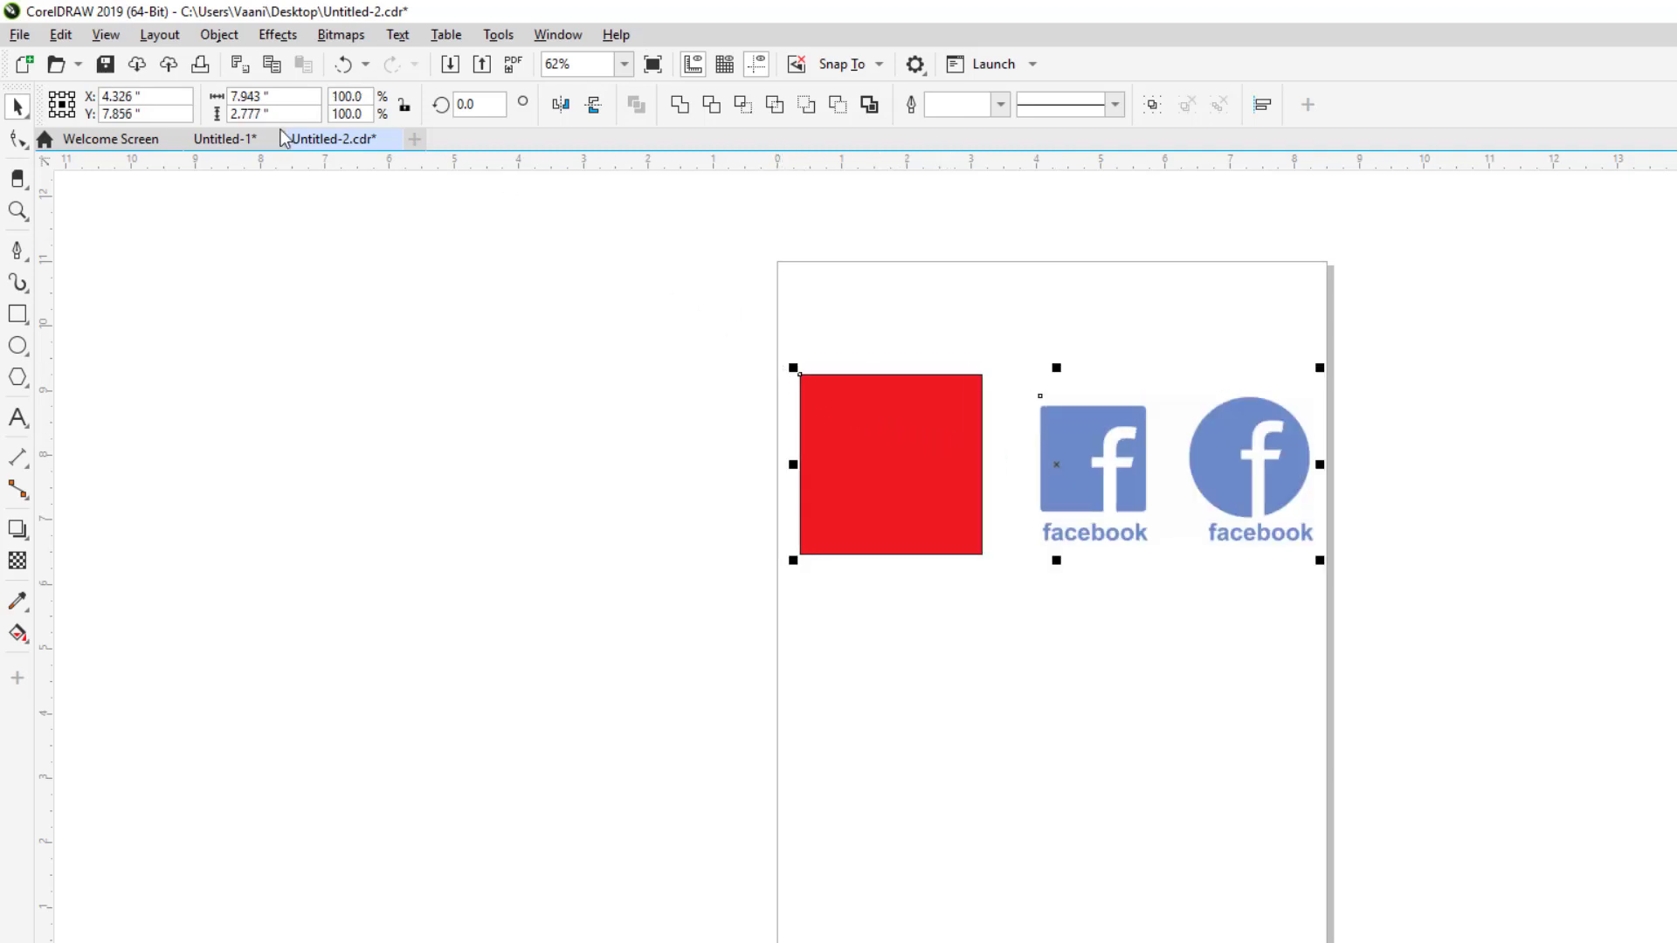
Step: Publish the page to PDF as my2.pdf
left_click(19, 34)
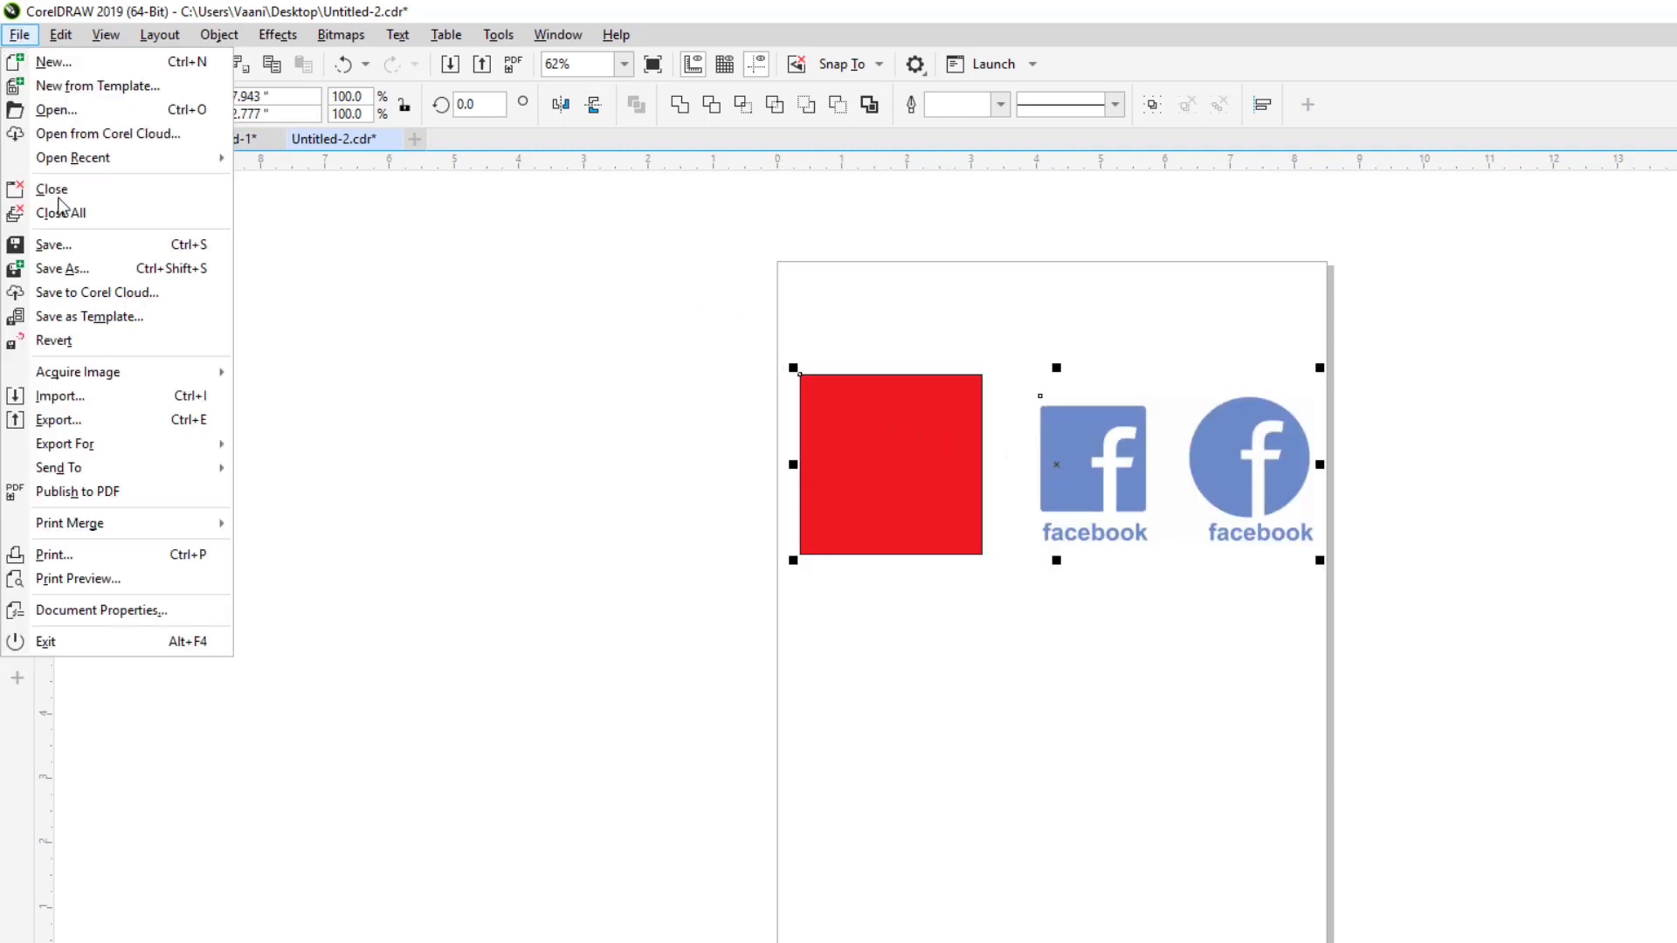
left_click(74, 491)
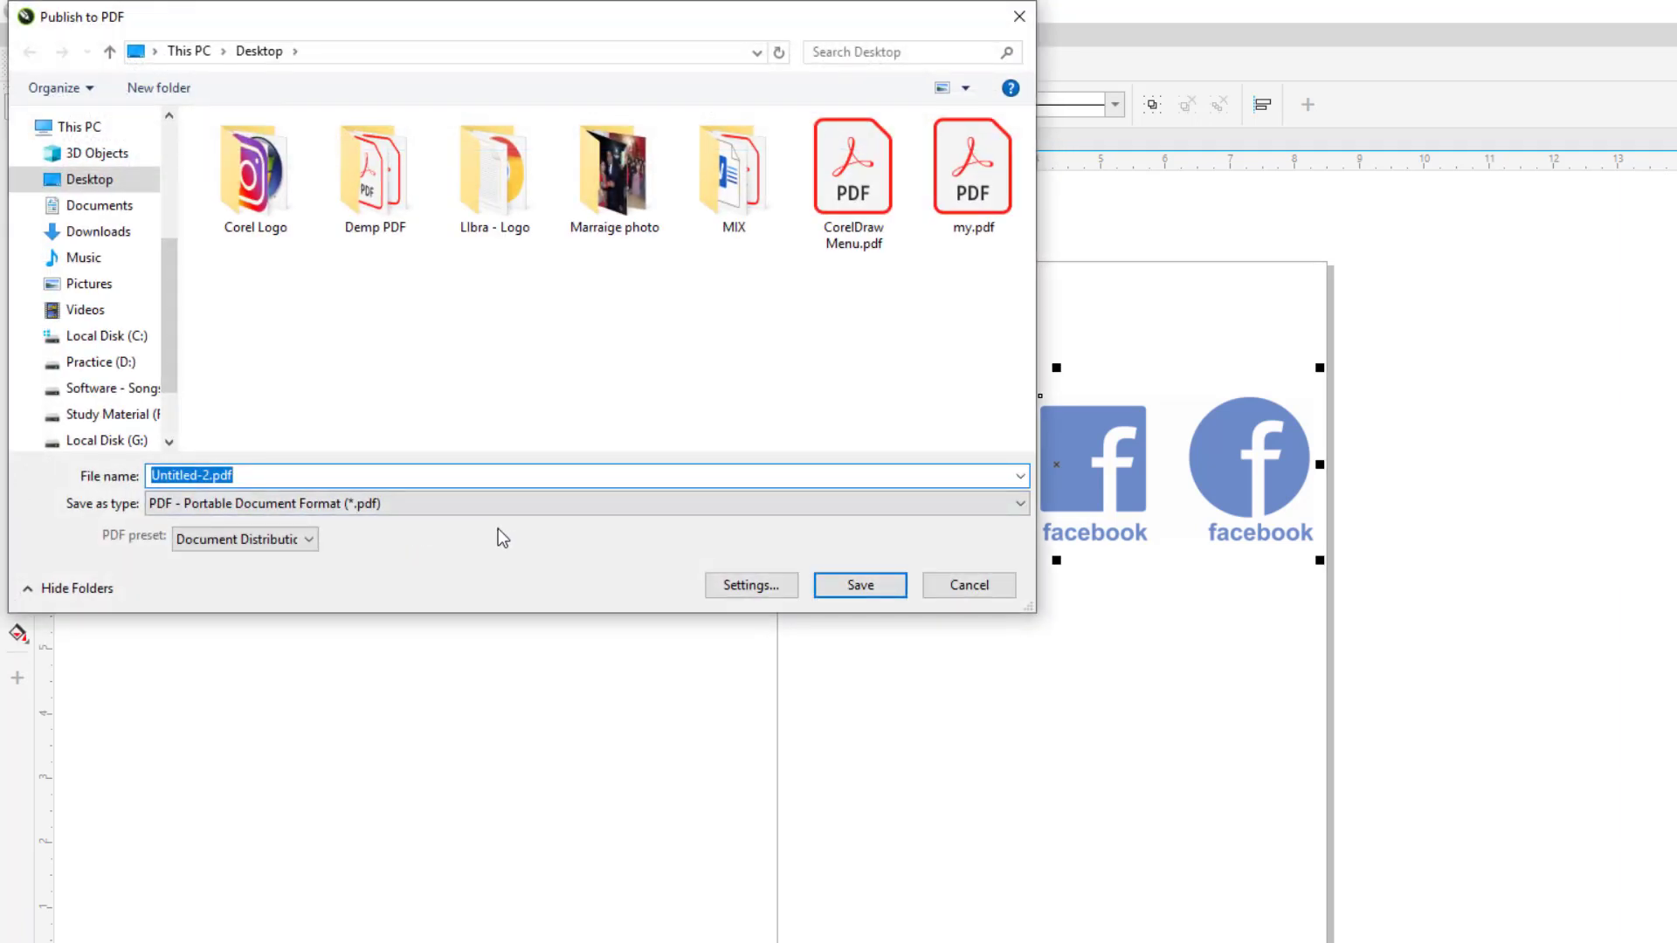
type("my2")
key("Return")
Step: Find my2.pdf on the desktop and open it to check the published page
key("super+d")
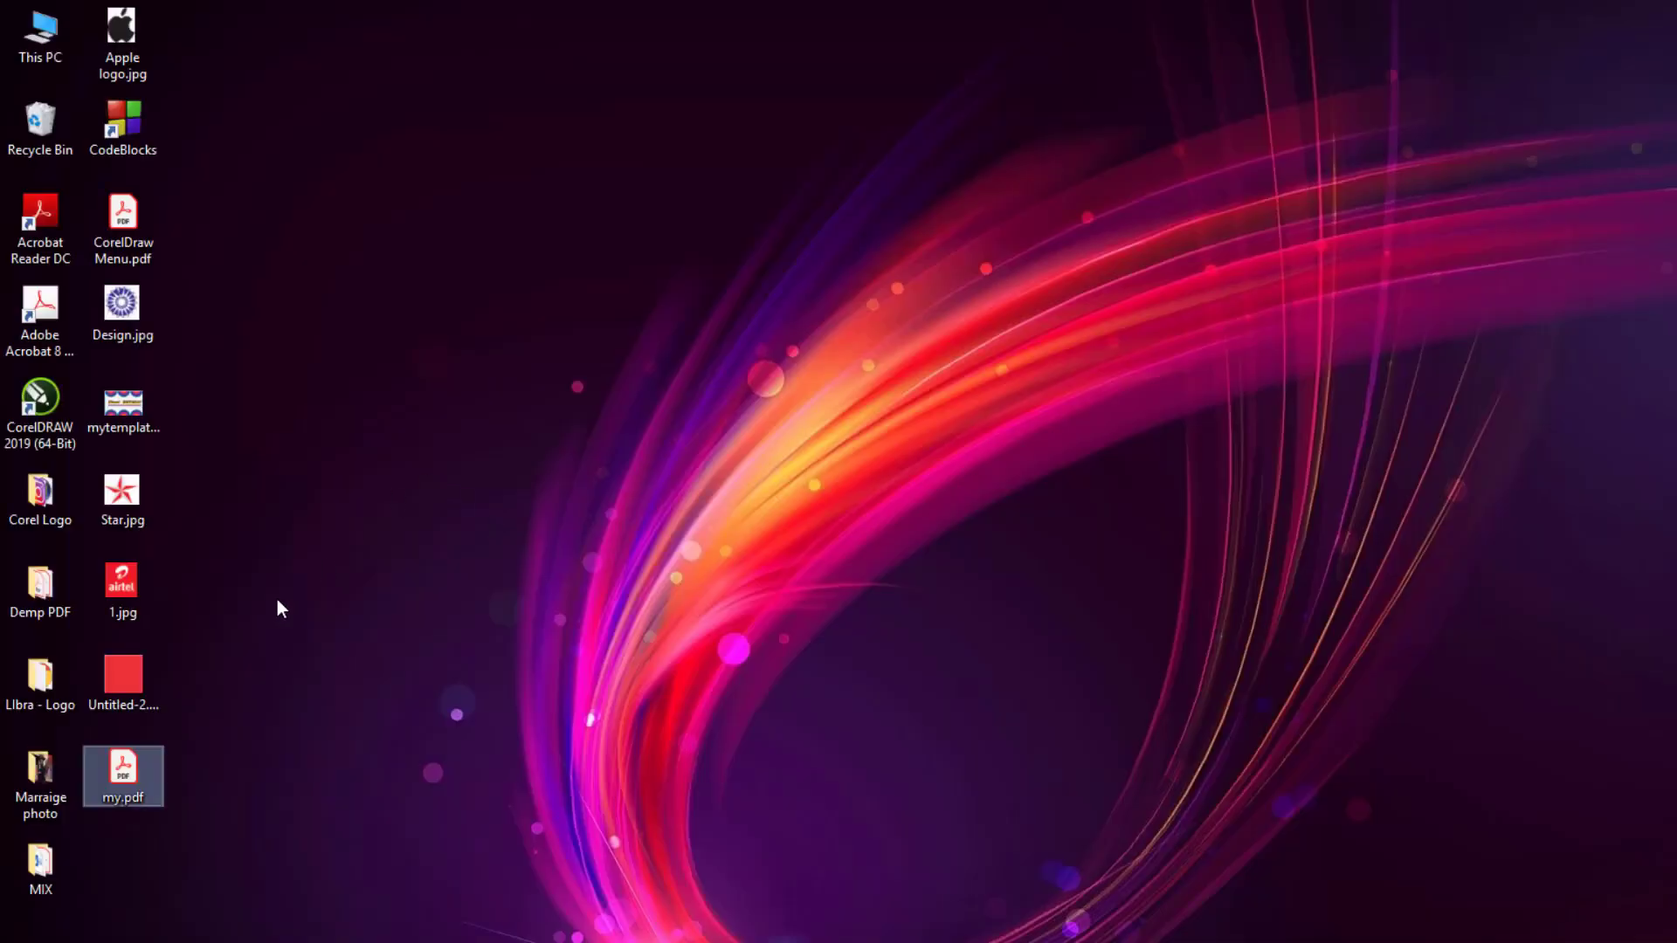
left_click(262, 804)
right_click(253, 561)
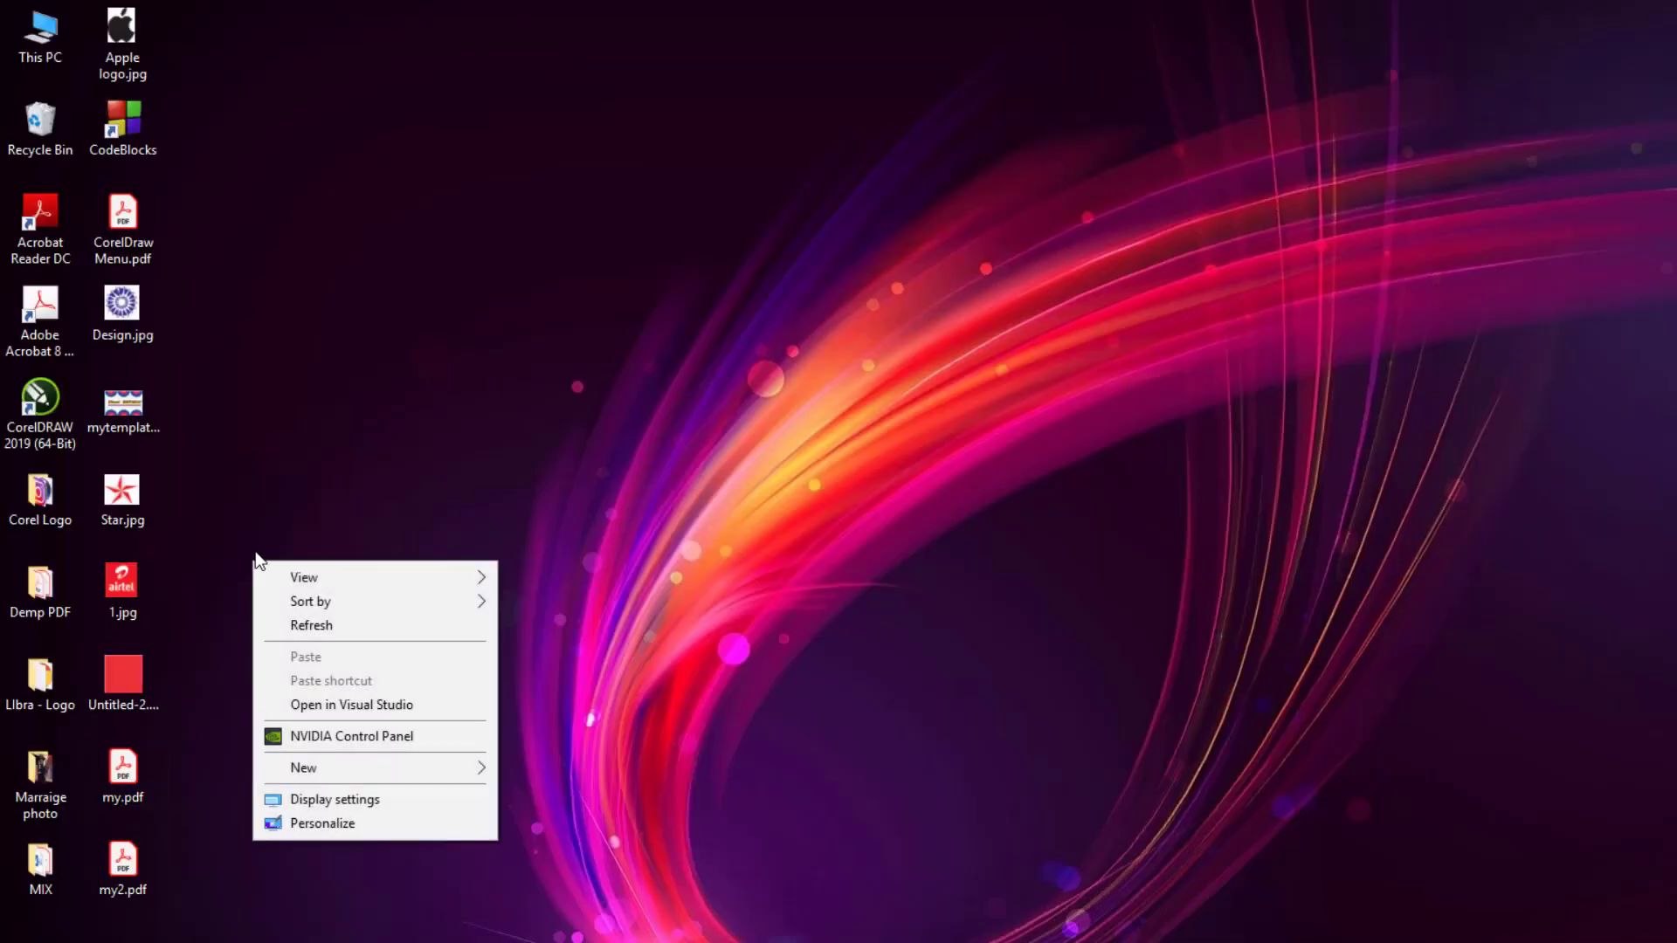
left_click(154, 832)
double_click(133, 866)
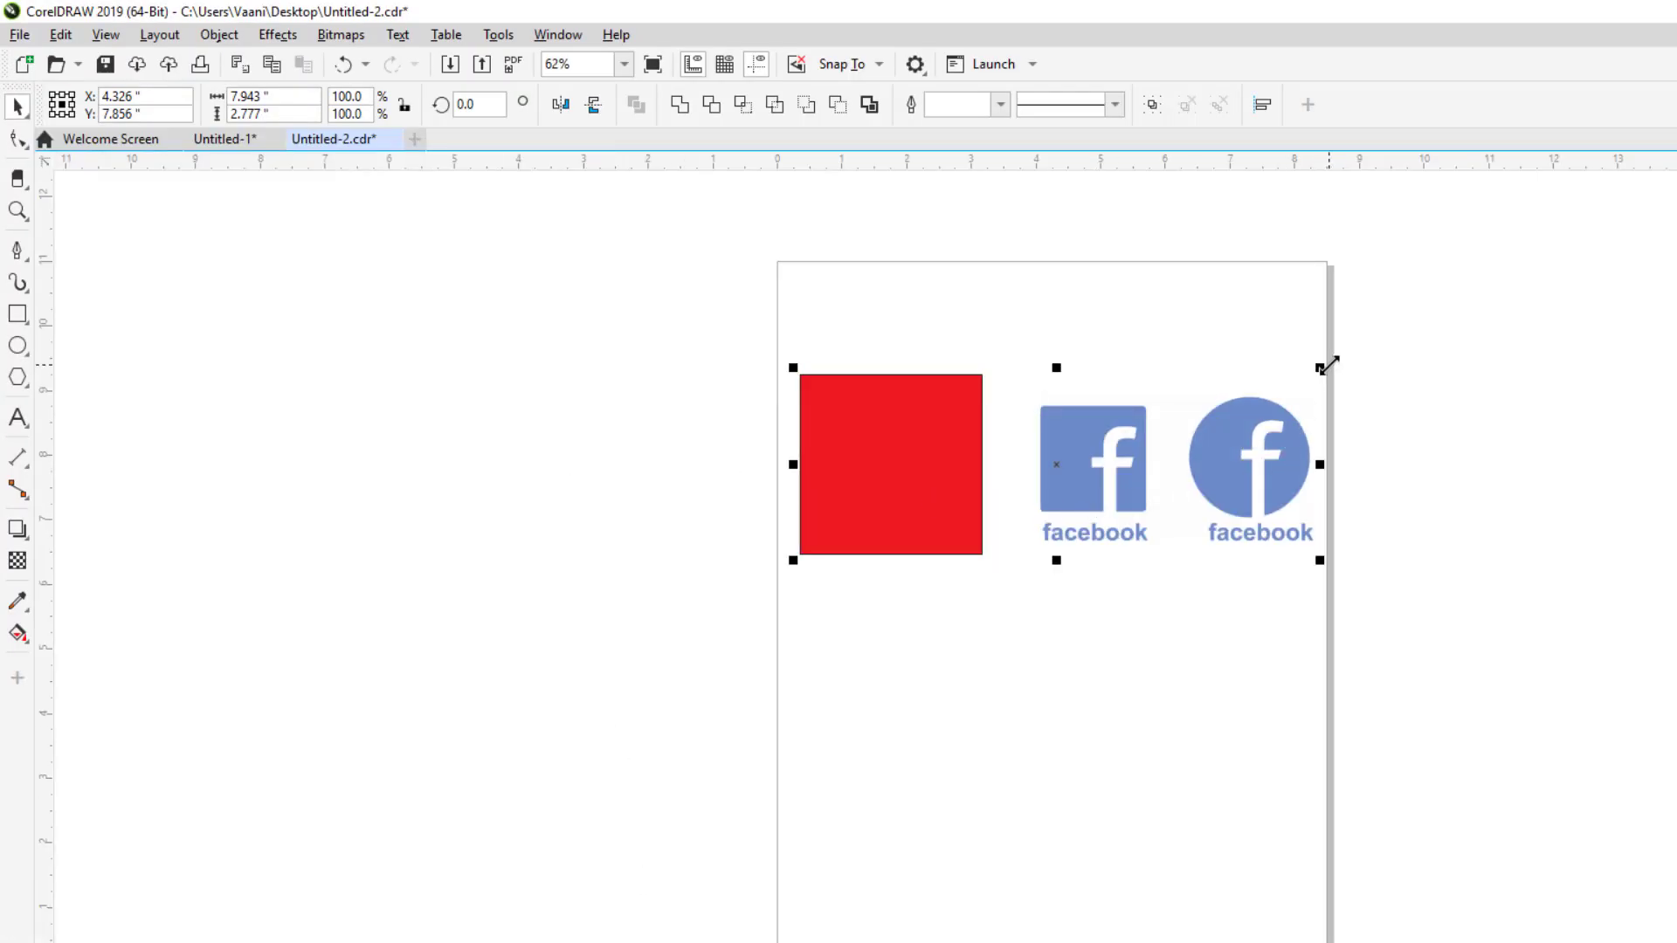
Step: Show the File menu's Print Merge submenu with its Create/load Print Merge option
left_click(10, 35)
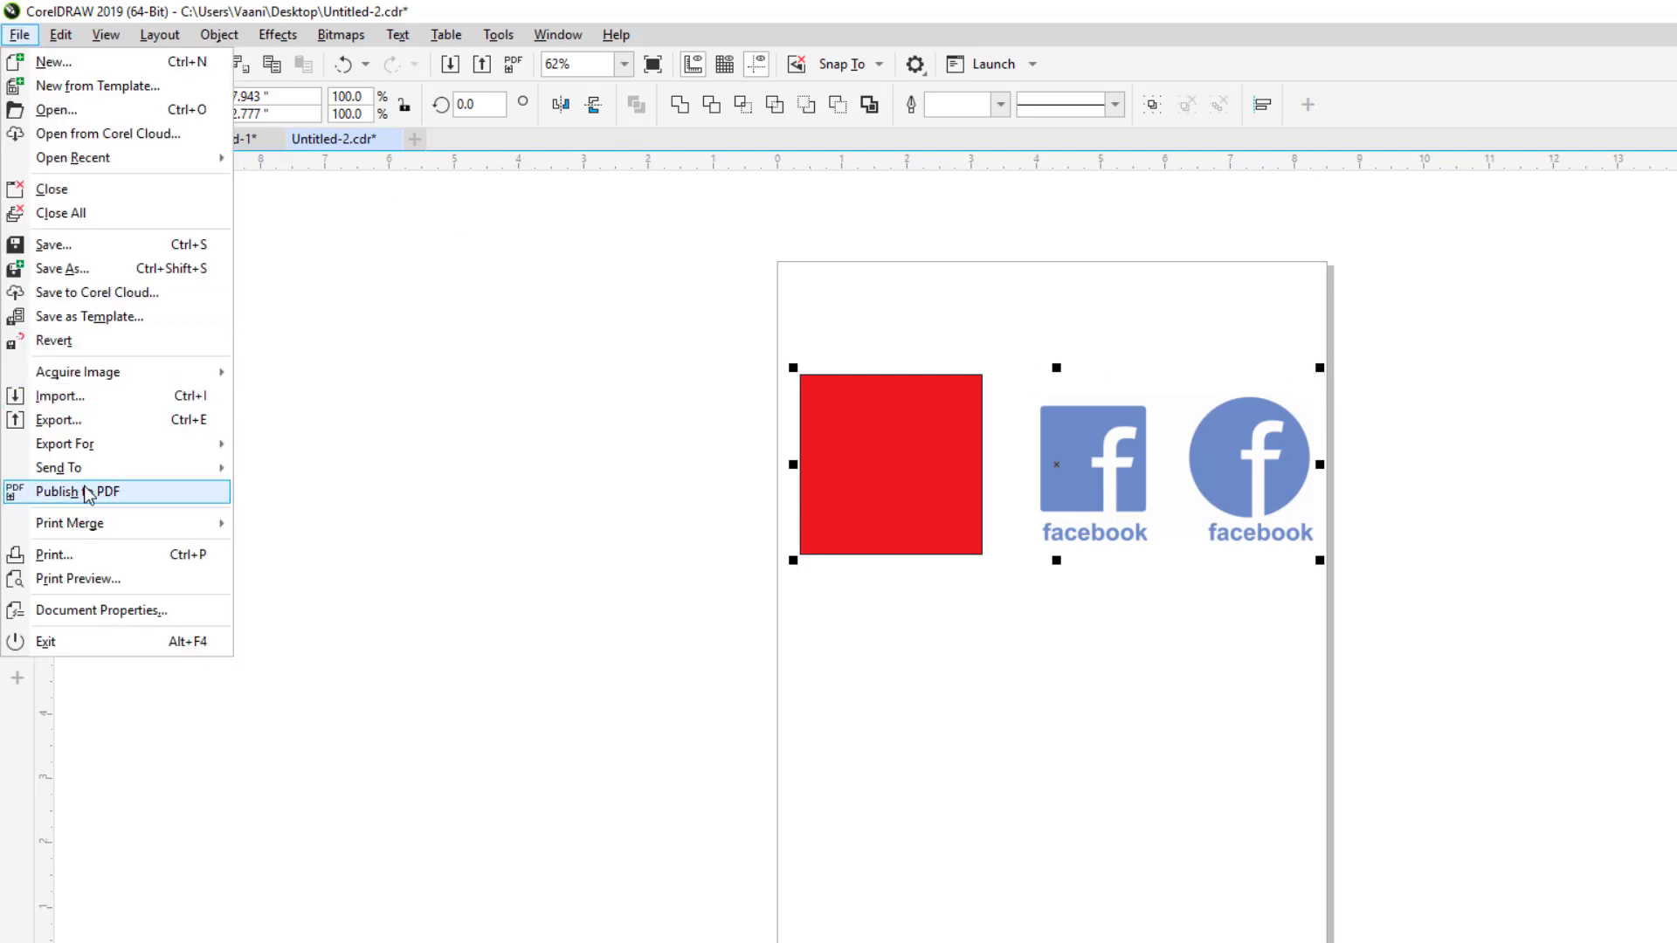
mouse_move(102, 527)
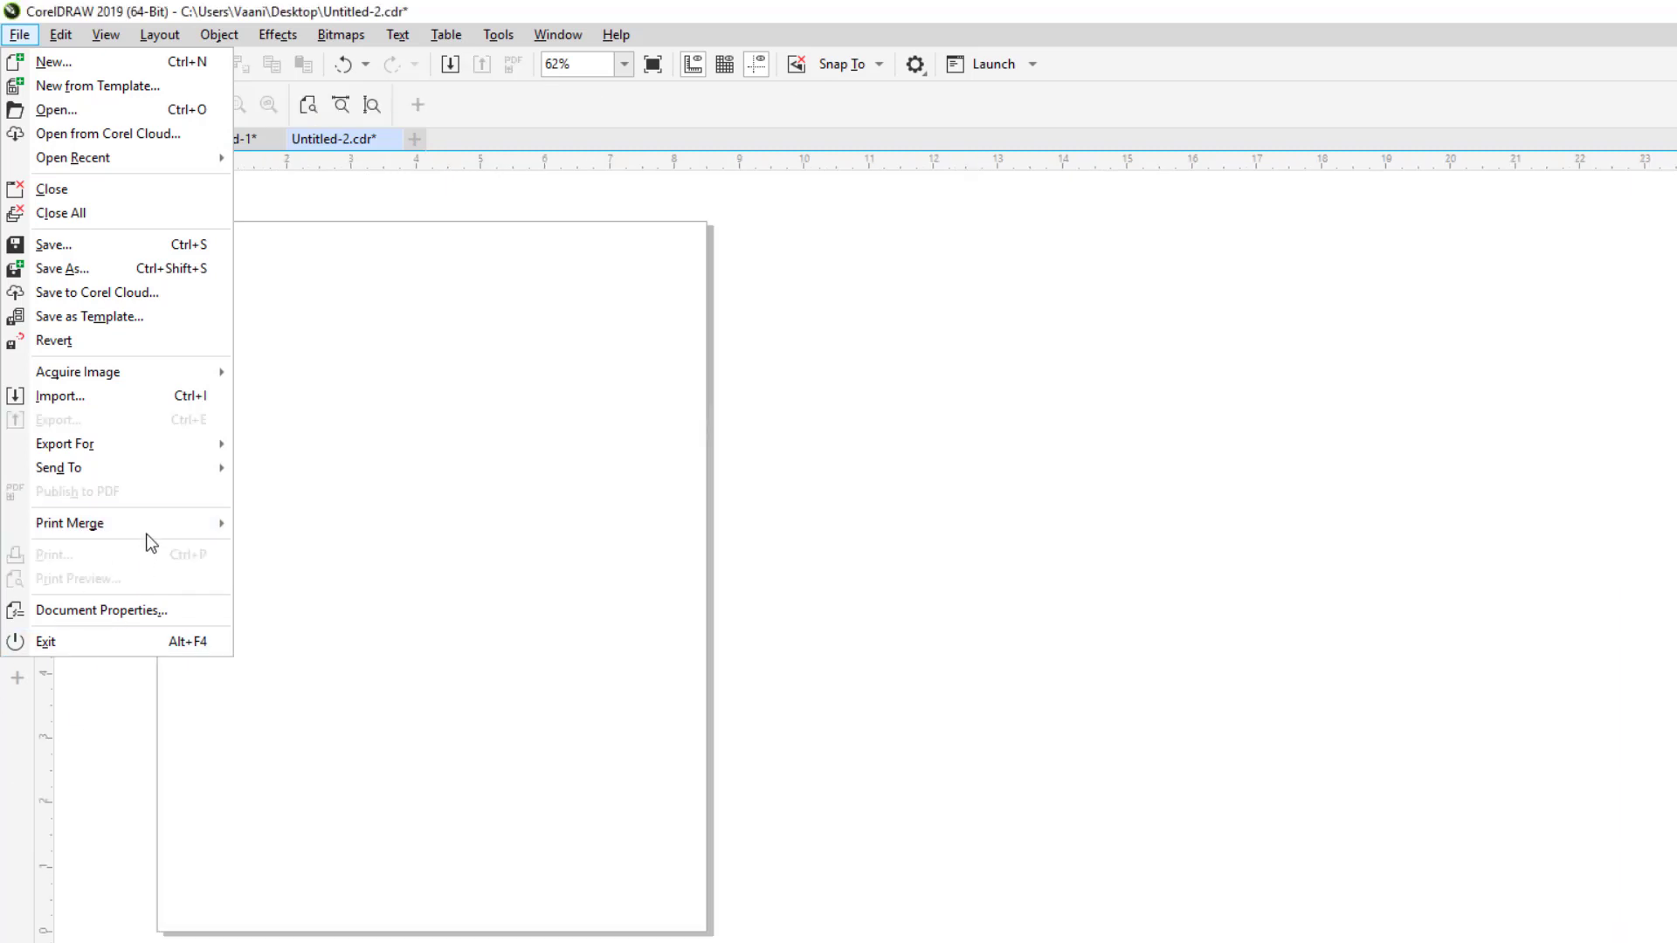
mouse_move(147, 528)
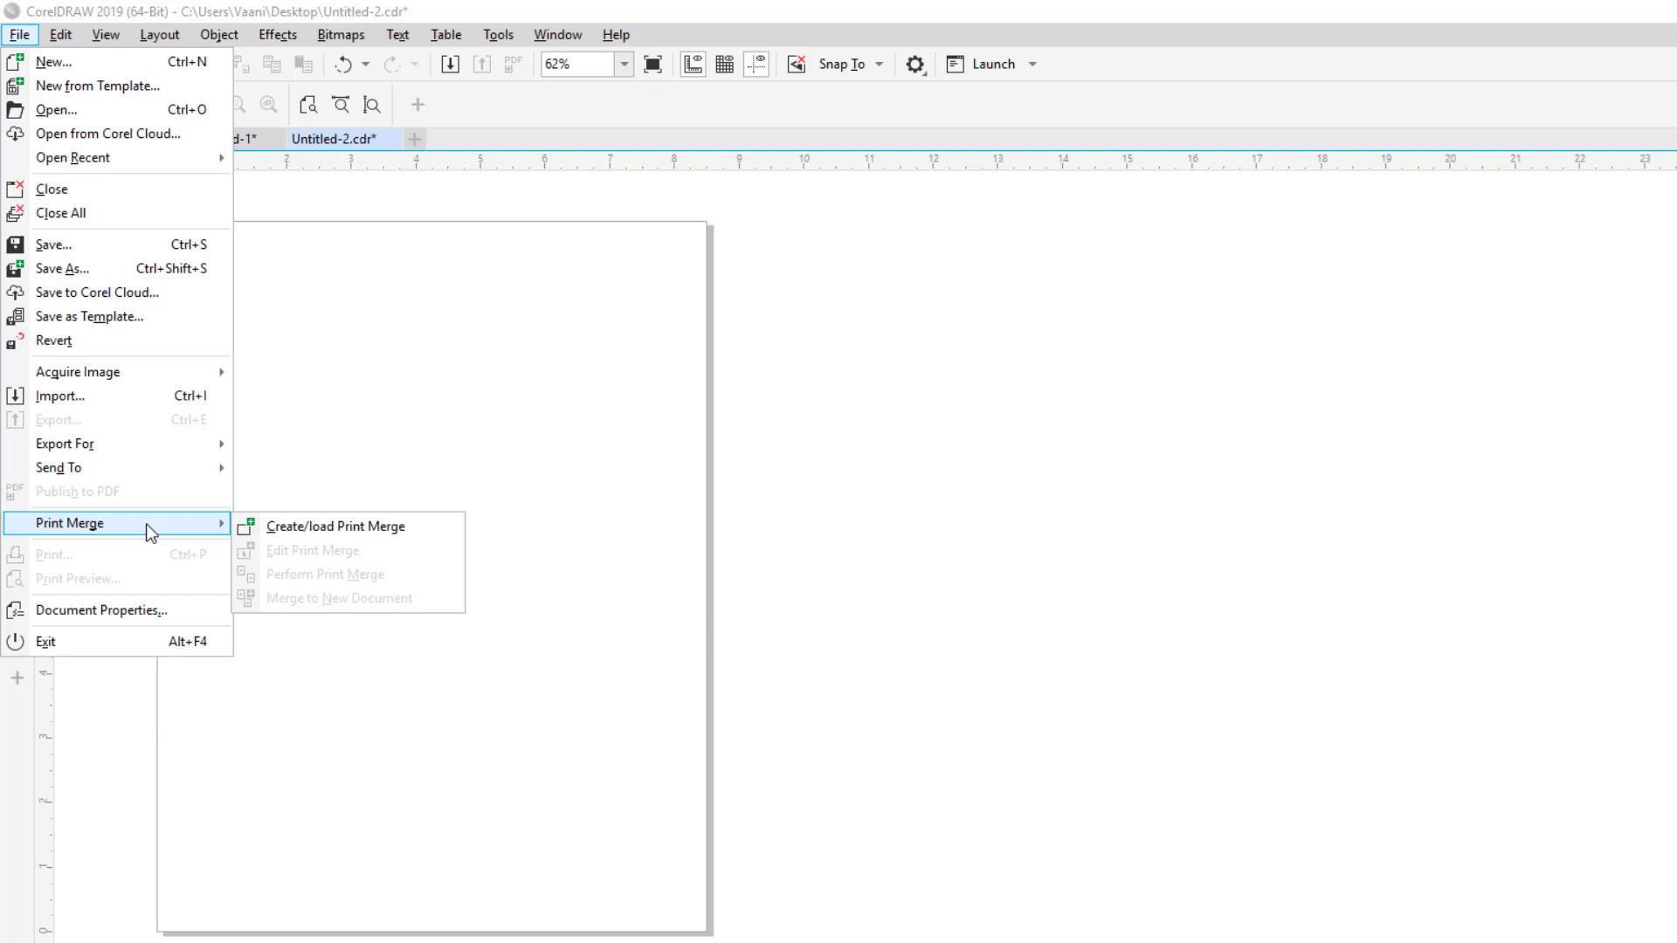
Step: Start a new print merge and add a numeric SID column
left_click(273, 527)
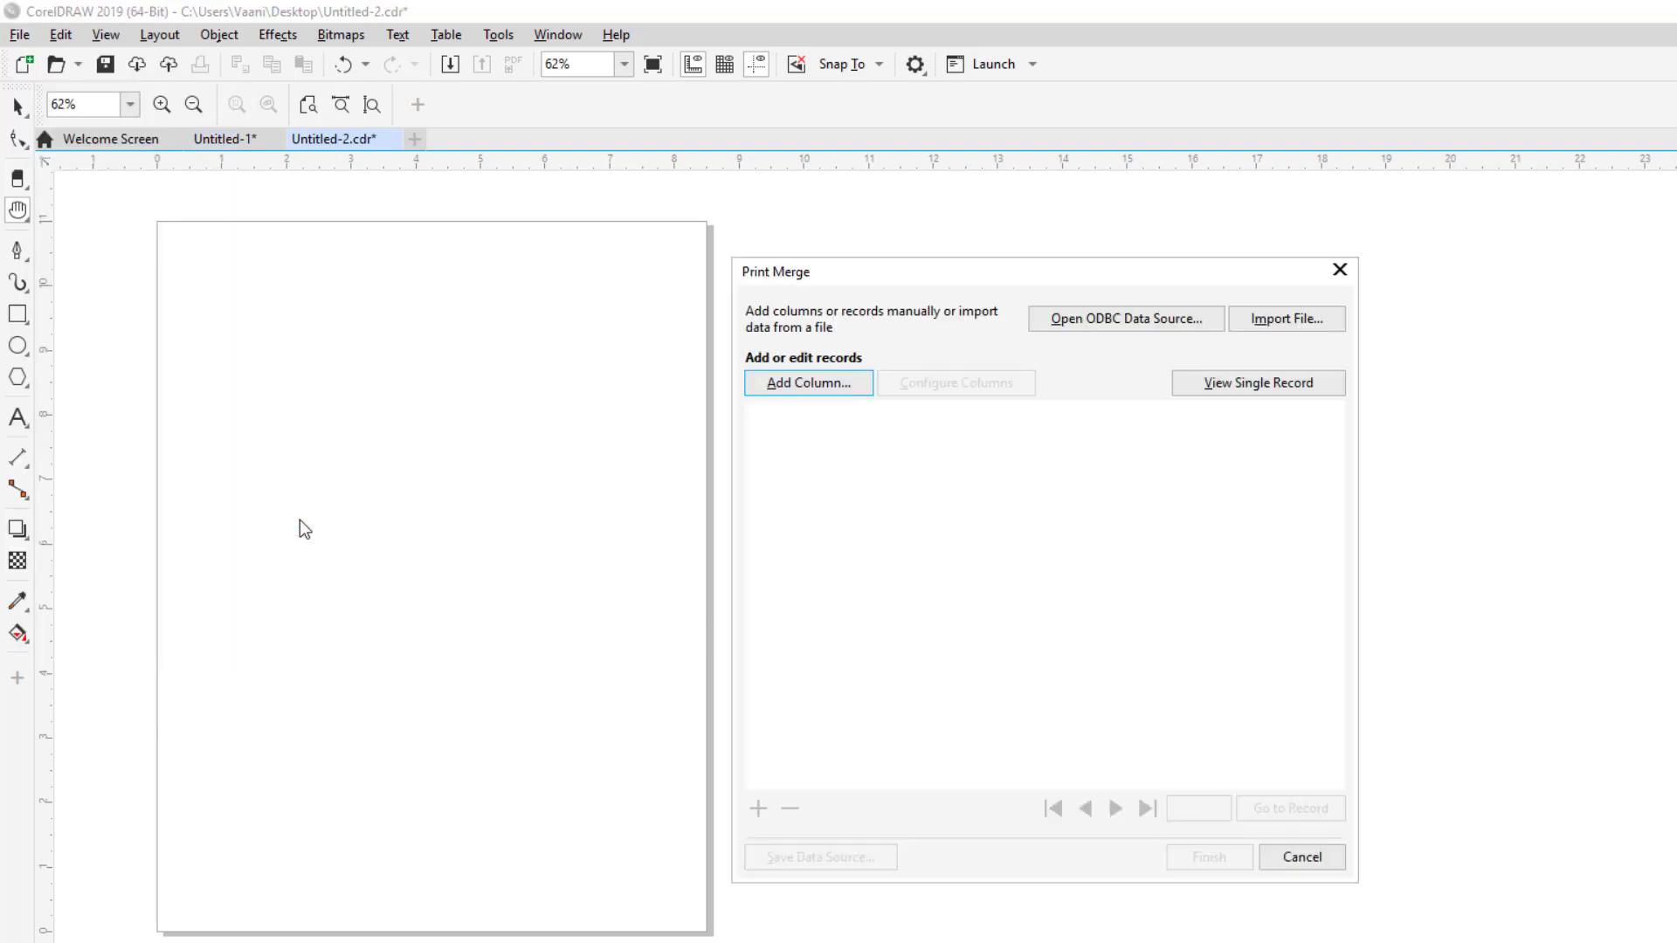
left_click_drag(830, 291, 274, 263)
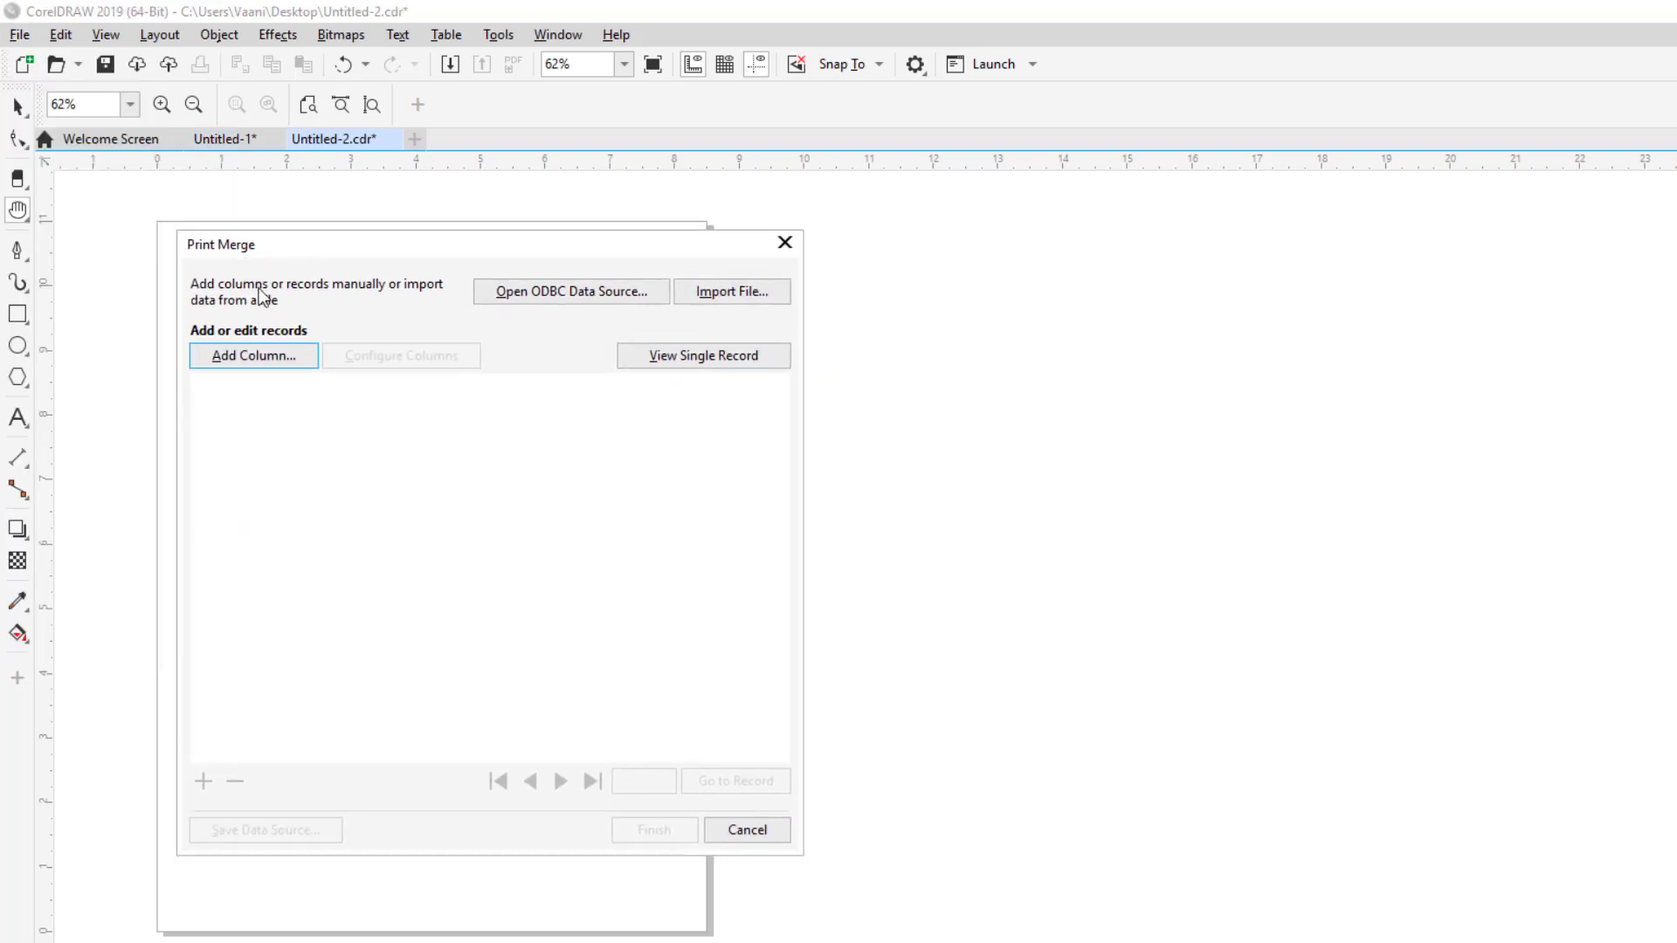
left_click(233, 357)
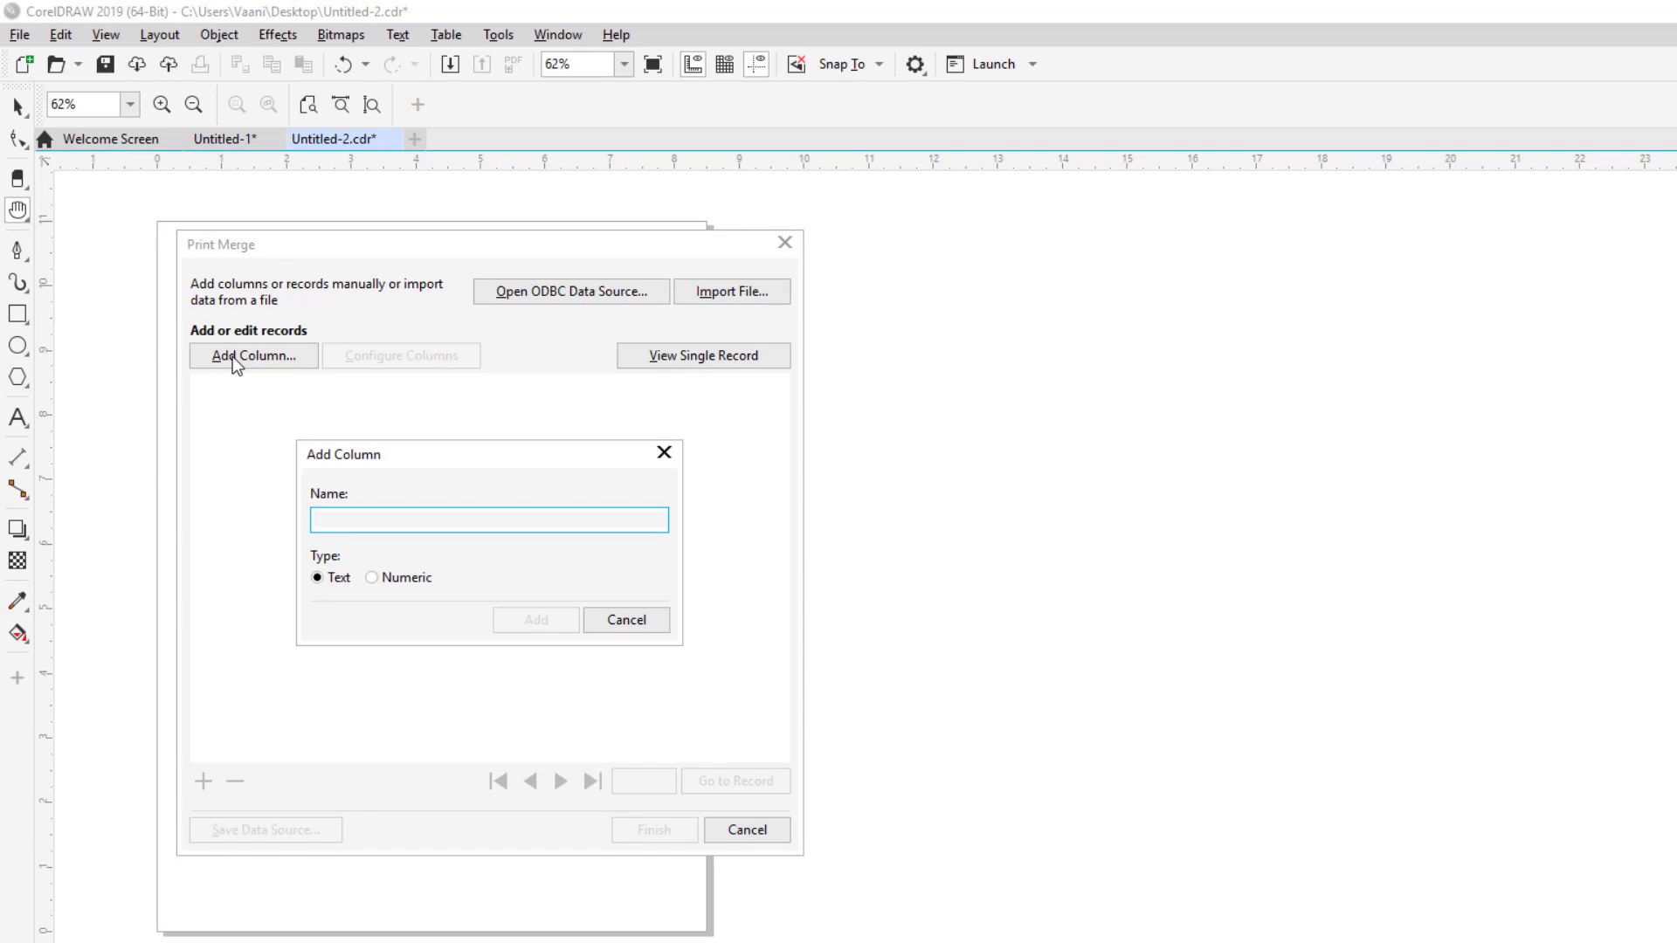
type("SNO")
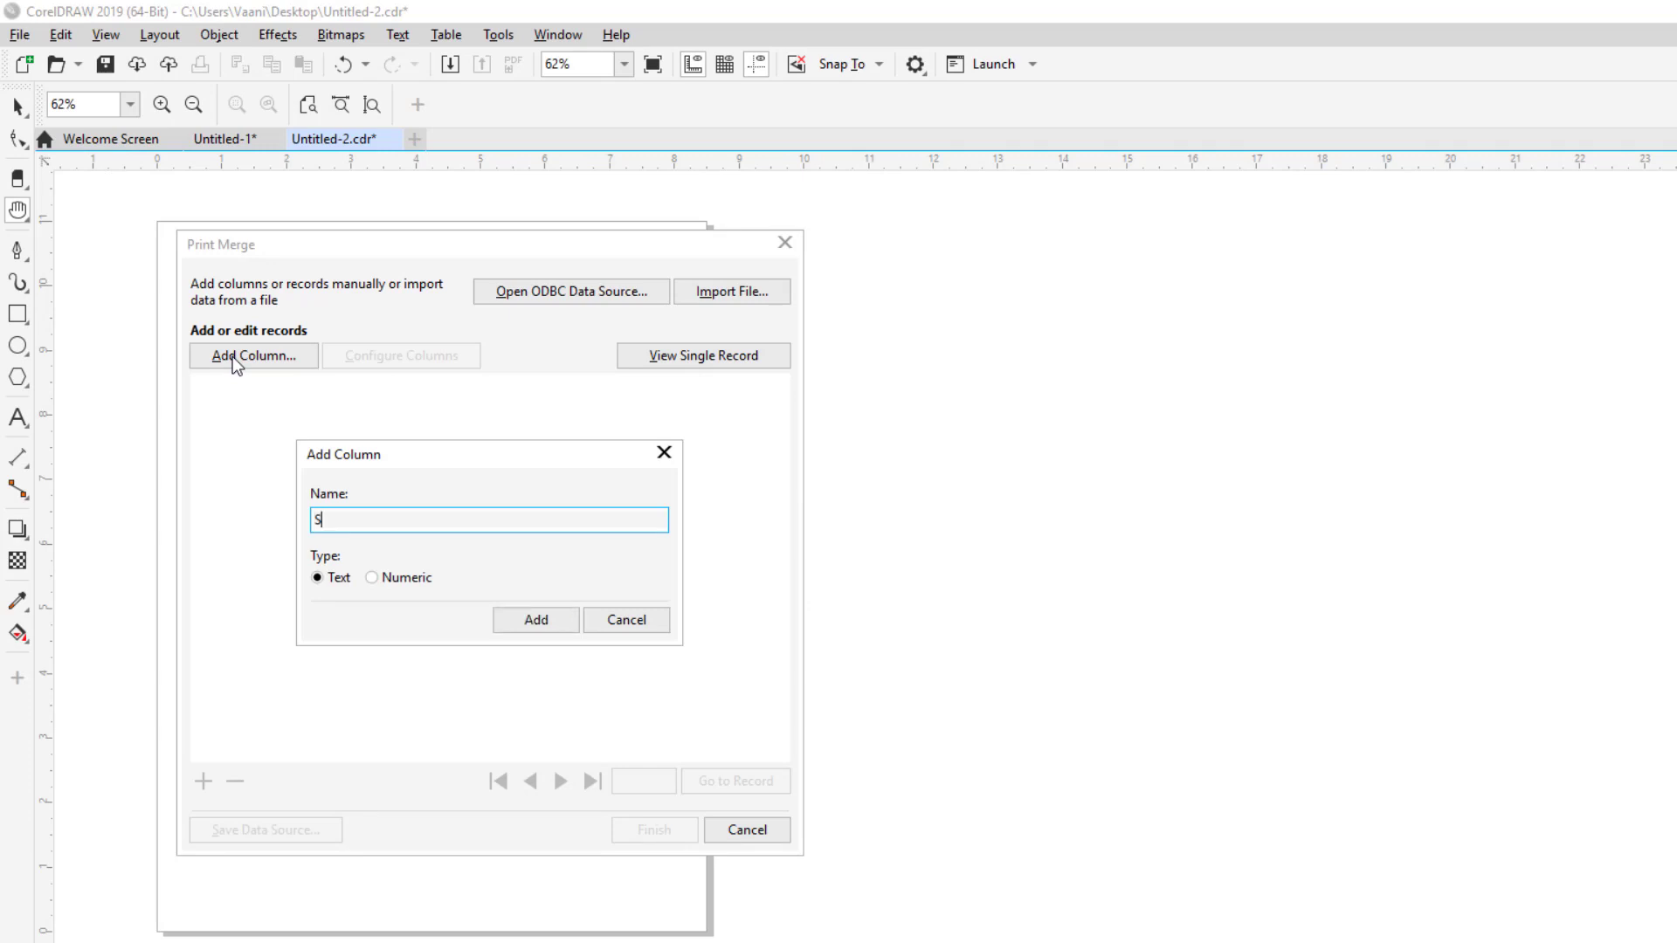
key("BackSpace")
key("BackSpace")
type("ID")
left_click(374, 580)
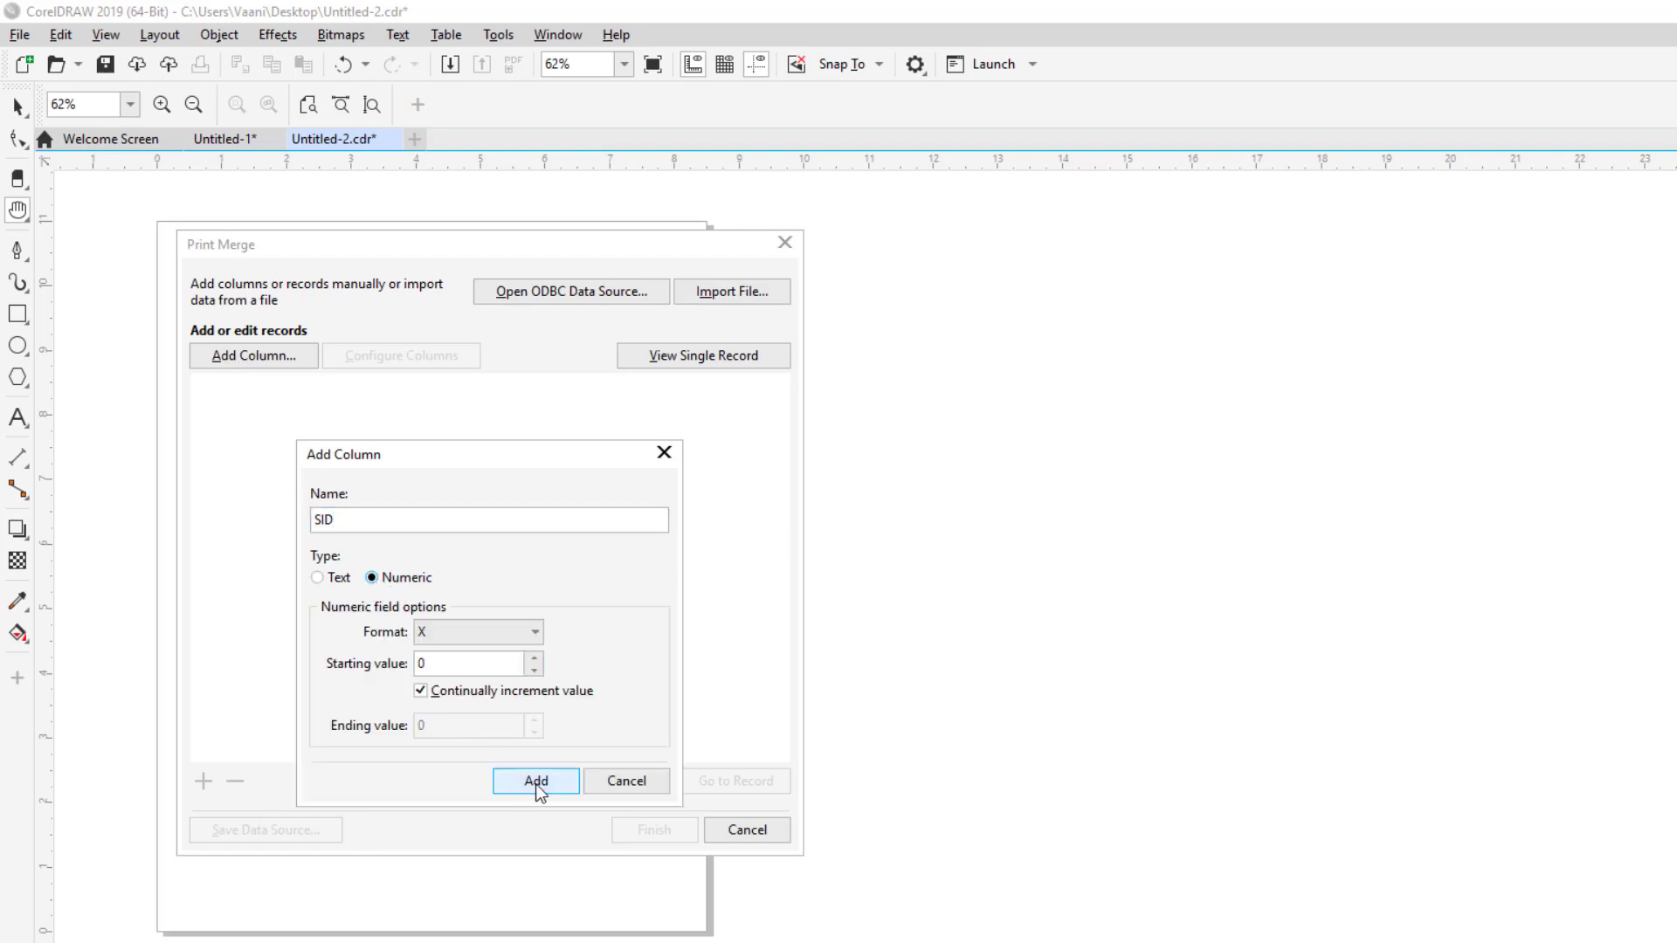
left_click(536, 783)
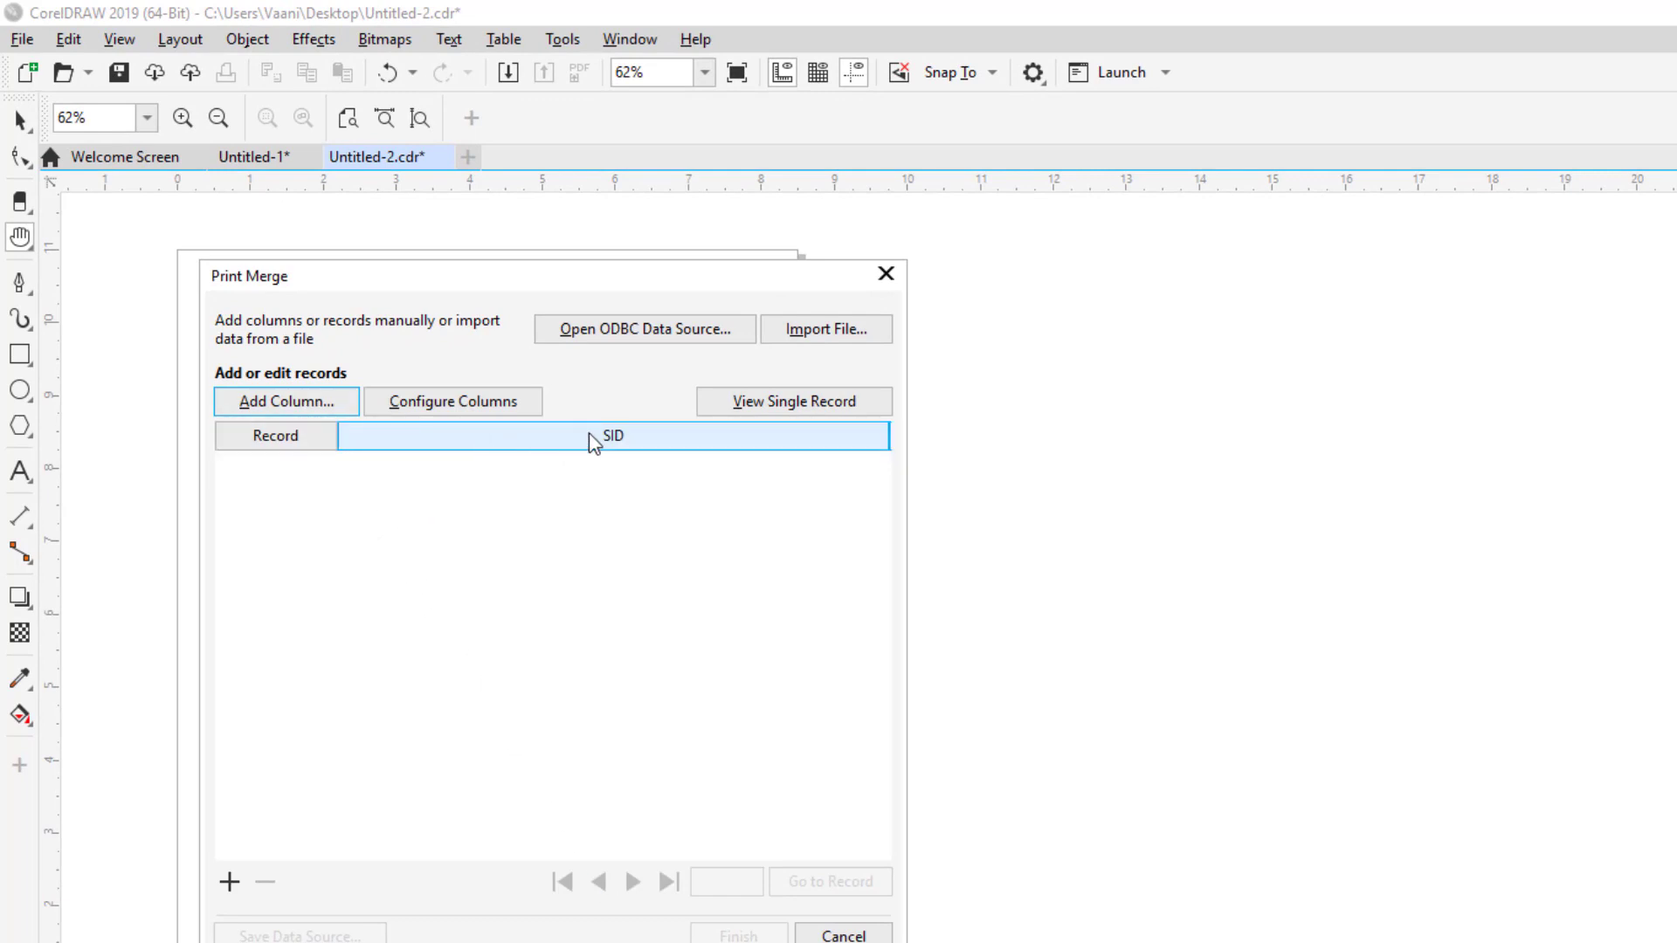
Step: Add the Name and Fname text columns to the print merge table
left_click(297, 405)
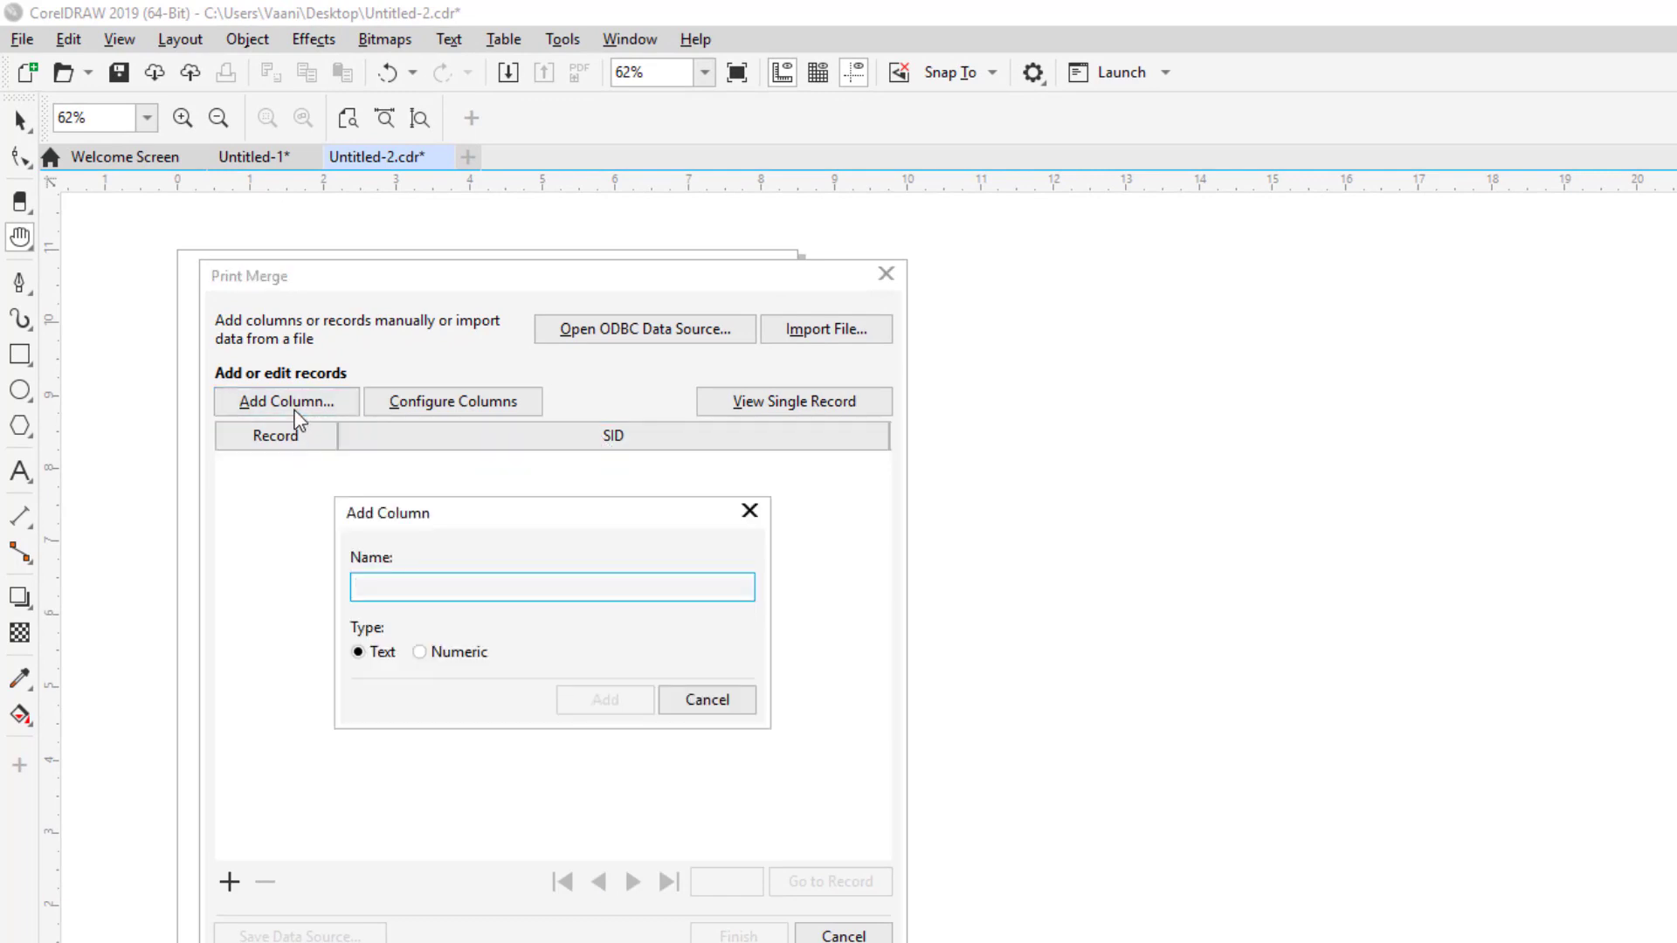
type("Name")
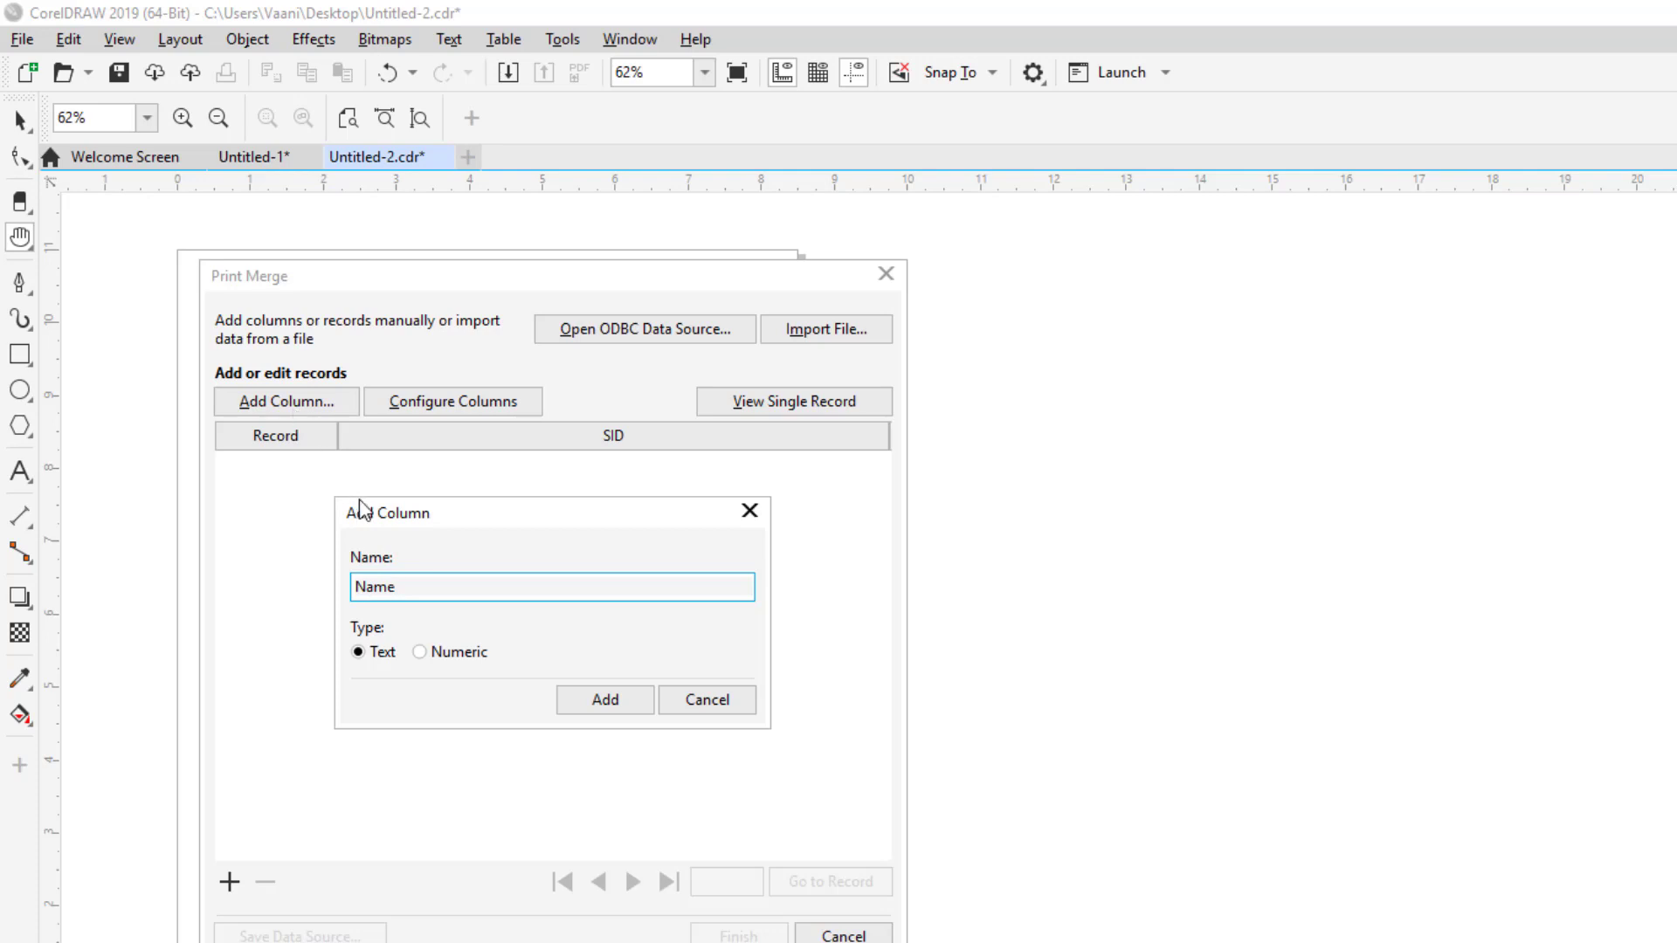
left_click(582, 701)
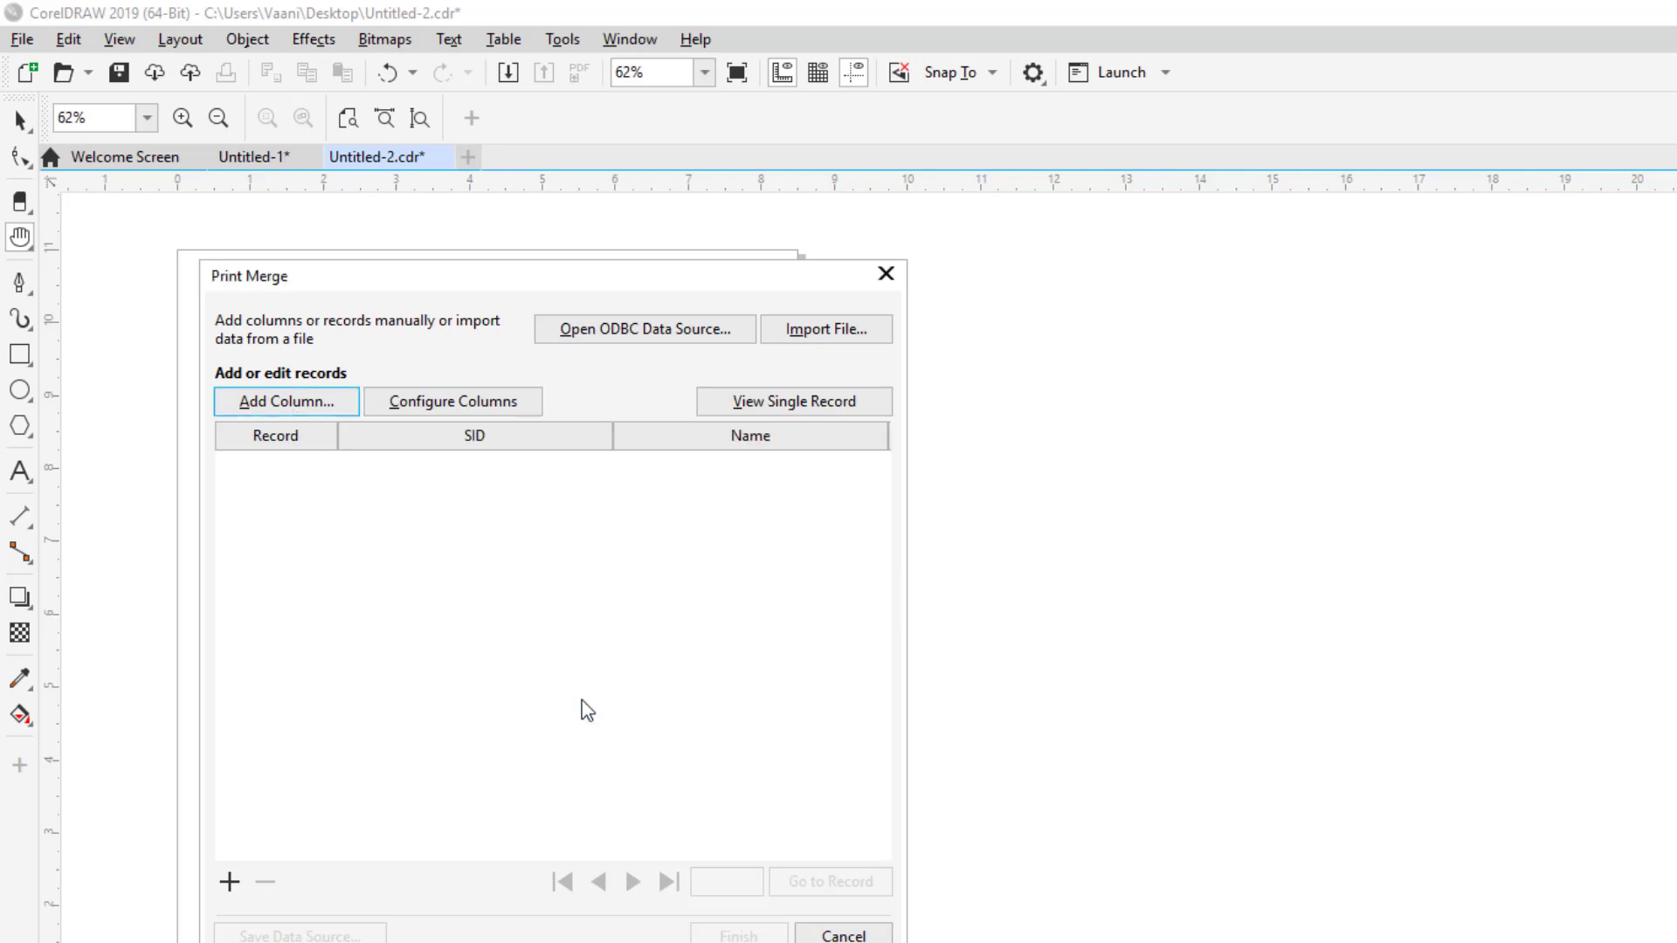
left_click(292, 405)
type("Fname")
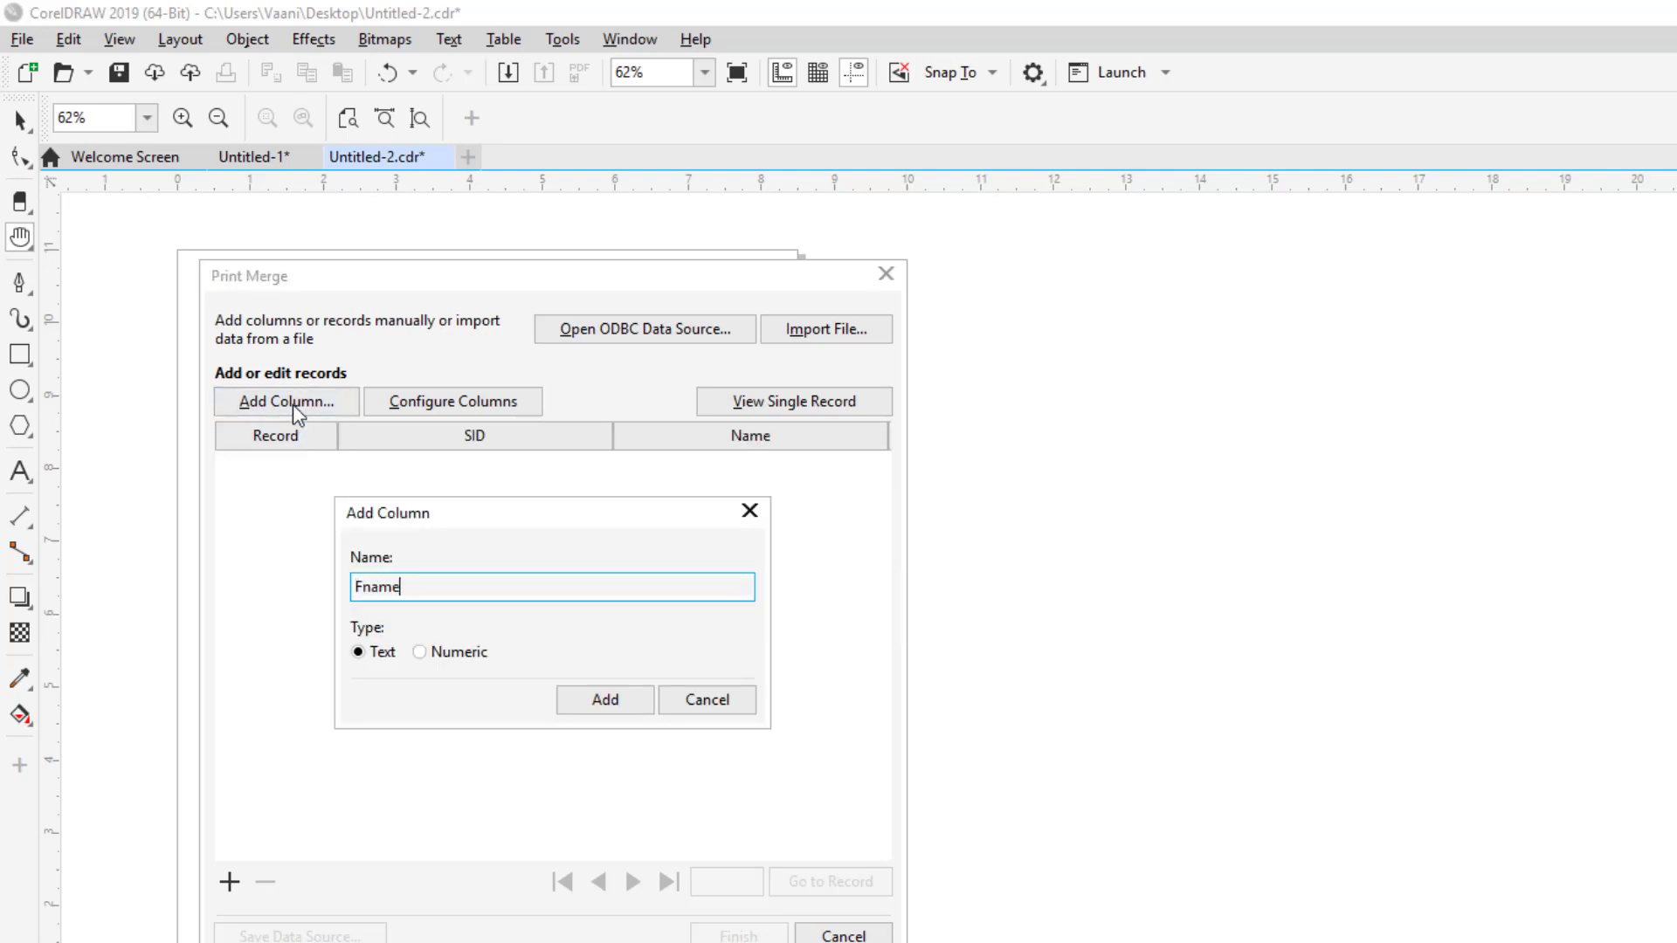
left_click(606, 722)
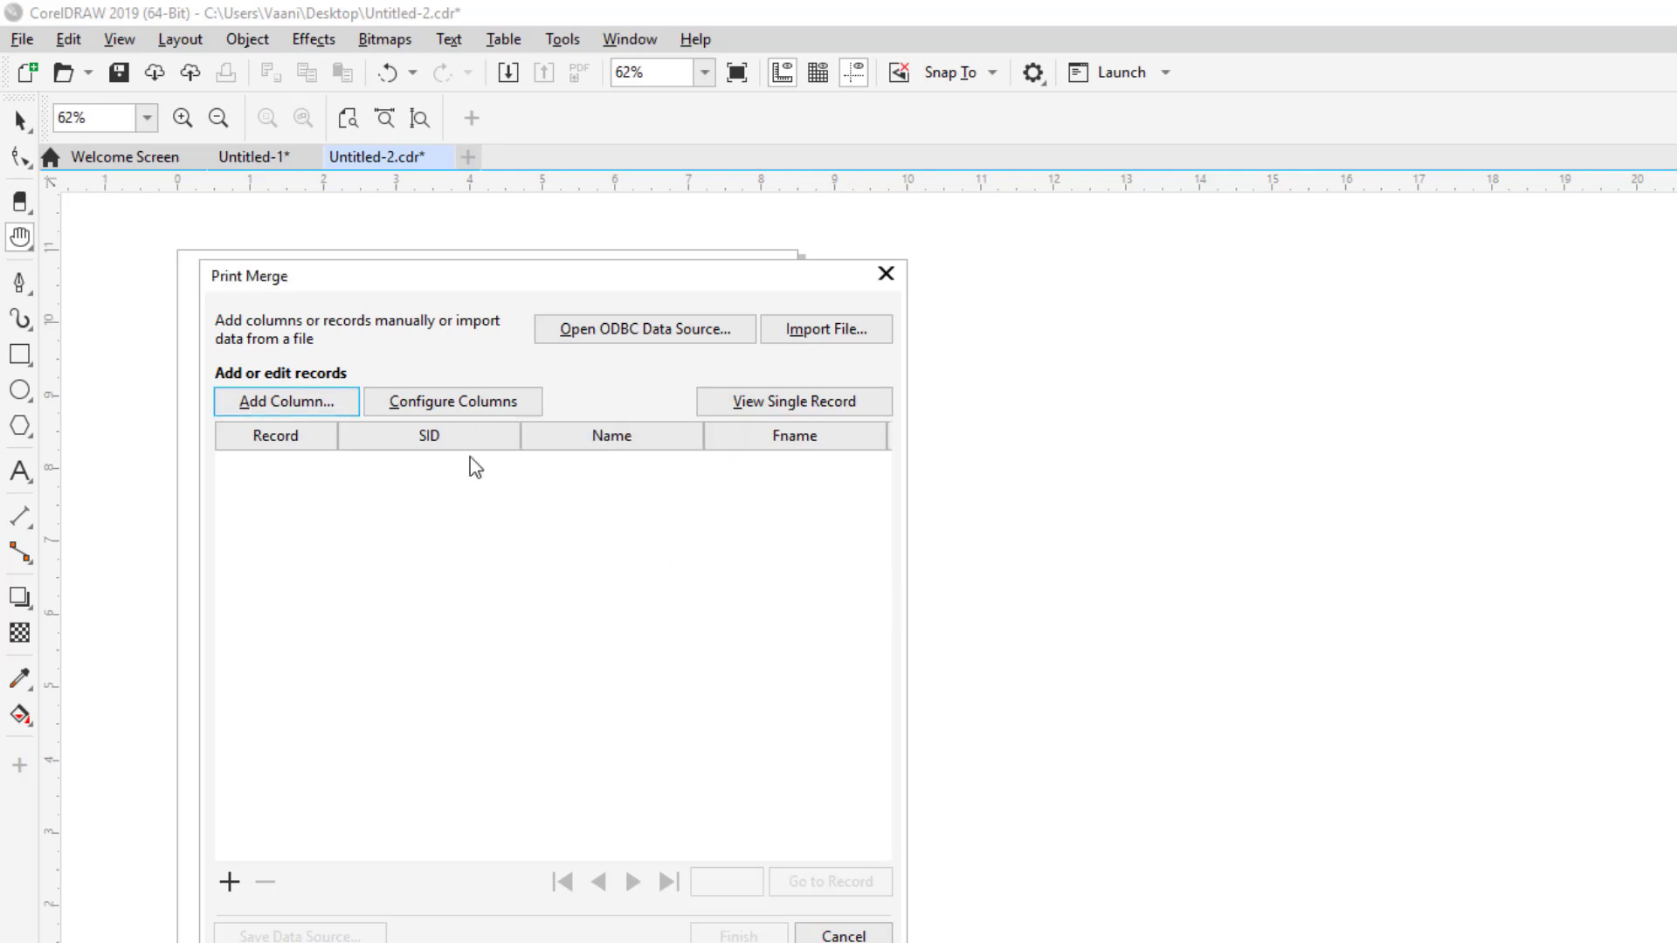
left_click(385, 467)
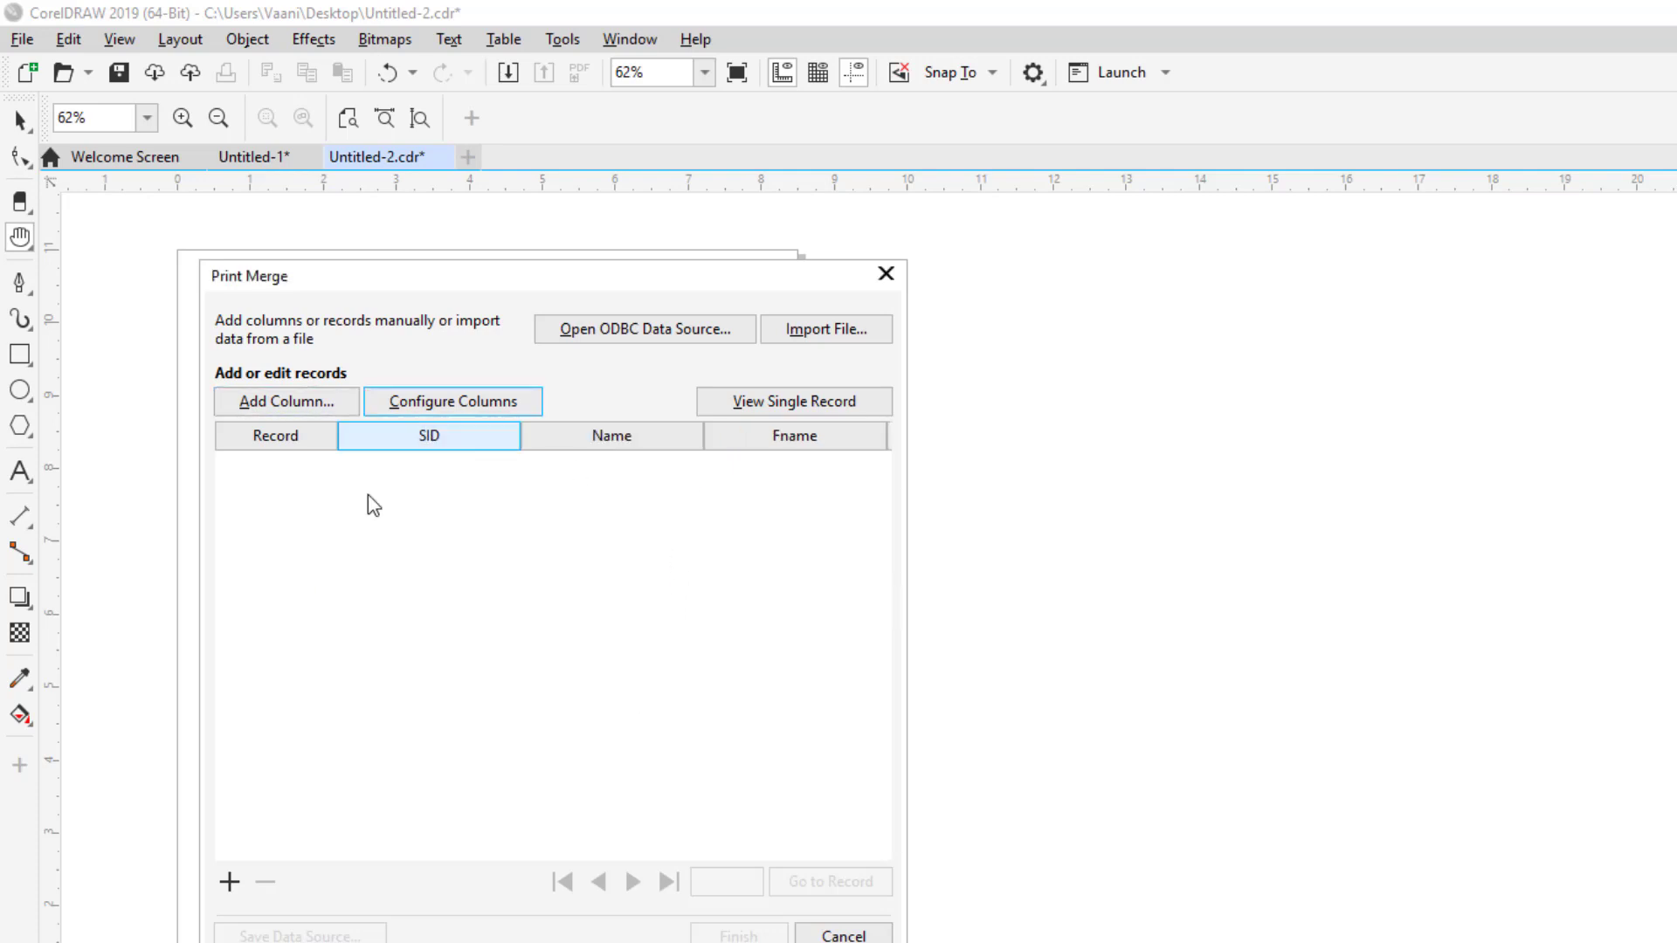
Step: Add record 1, replace its SID value, and type a person's full name under Name
left_click(230, 882)
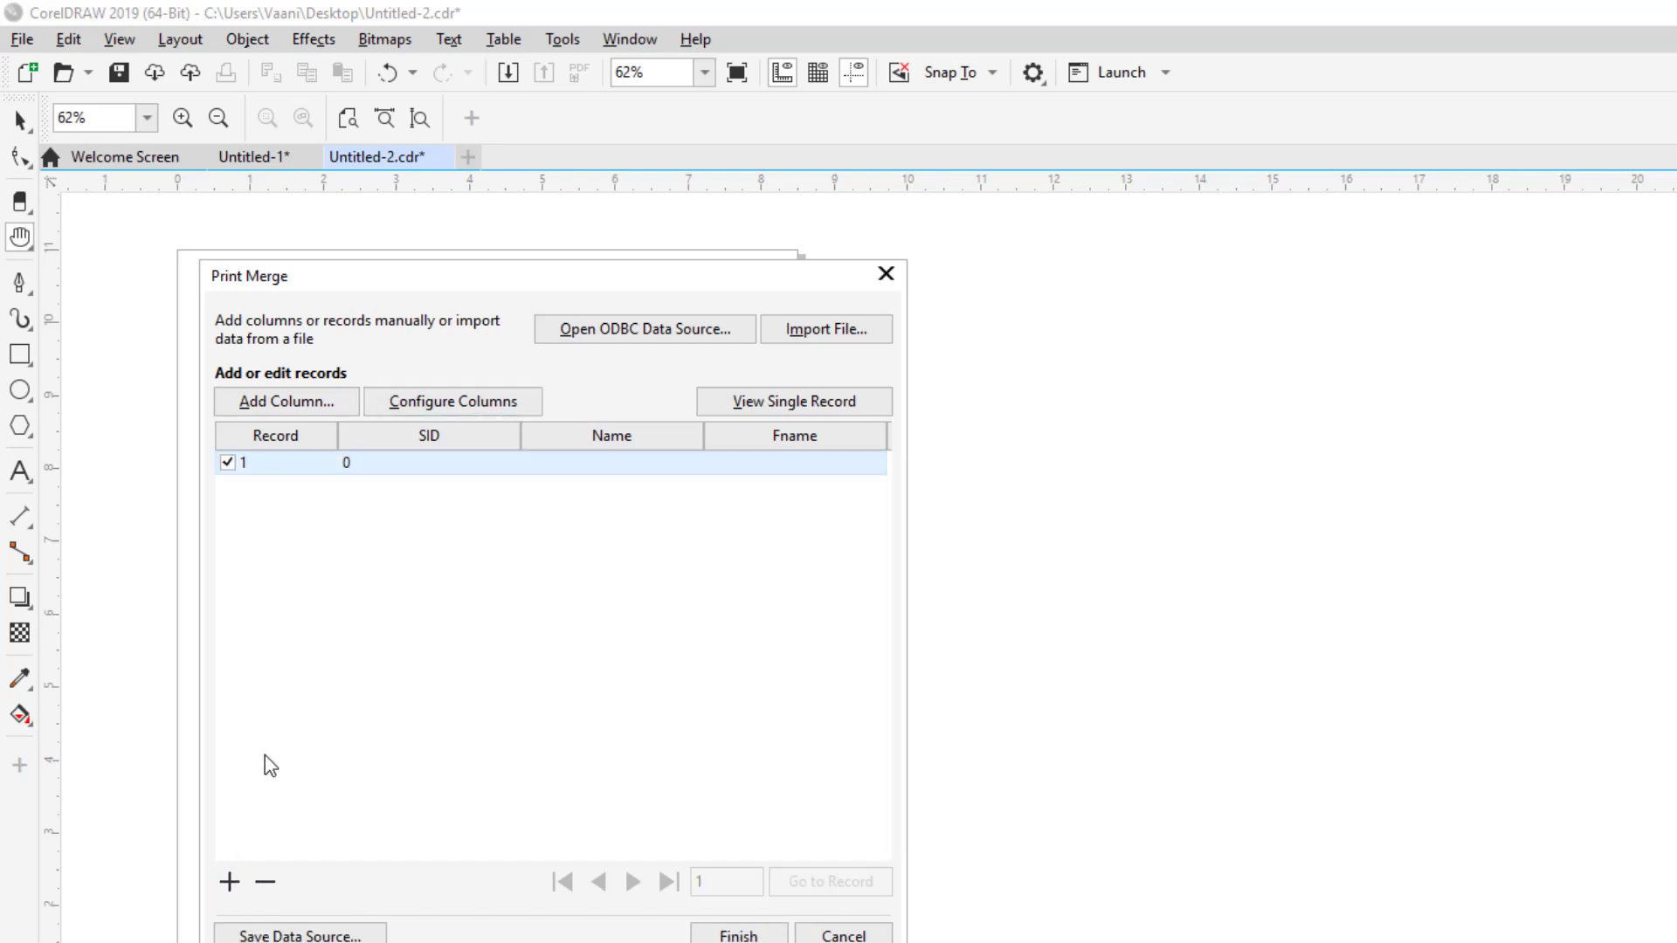
left_click(368, 464)
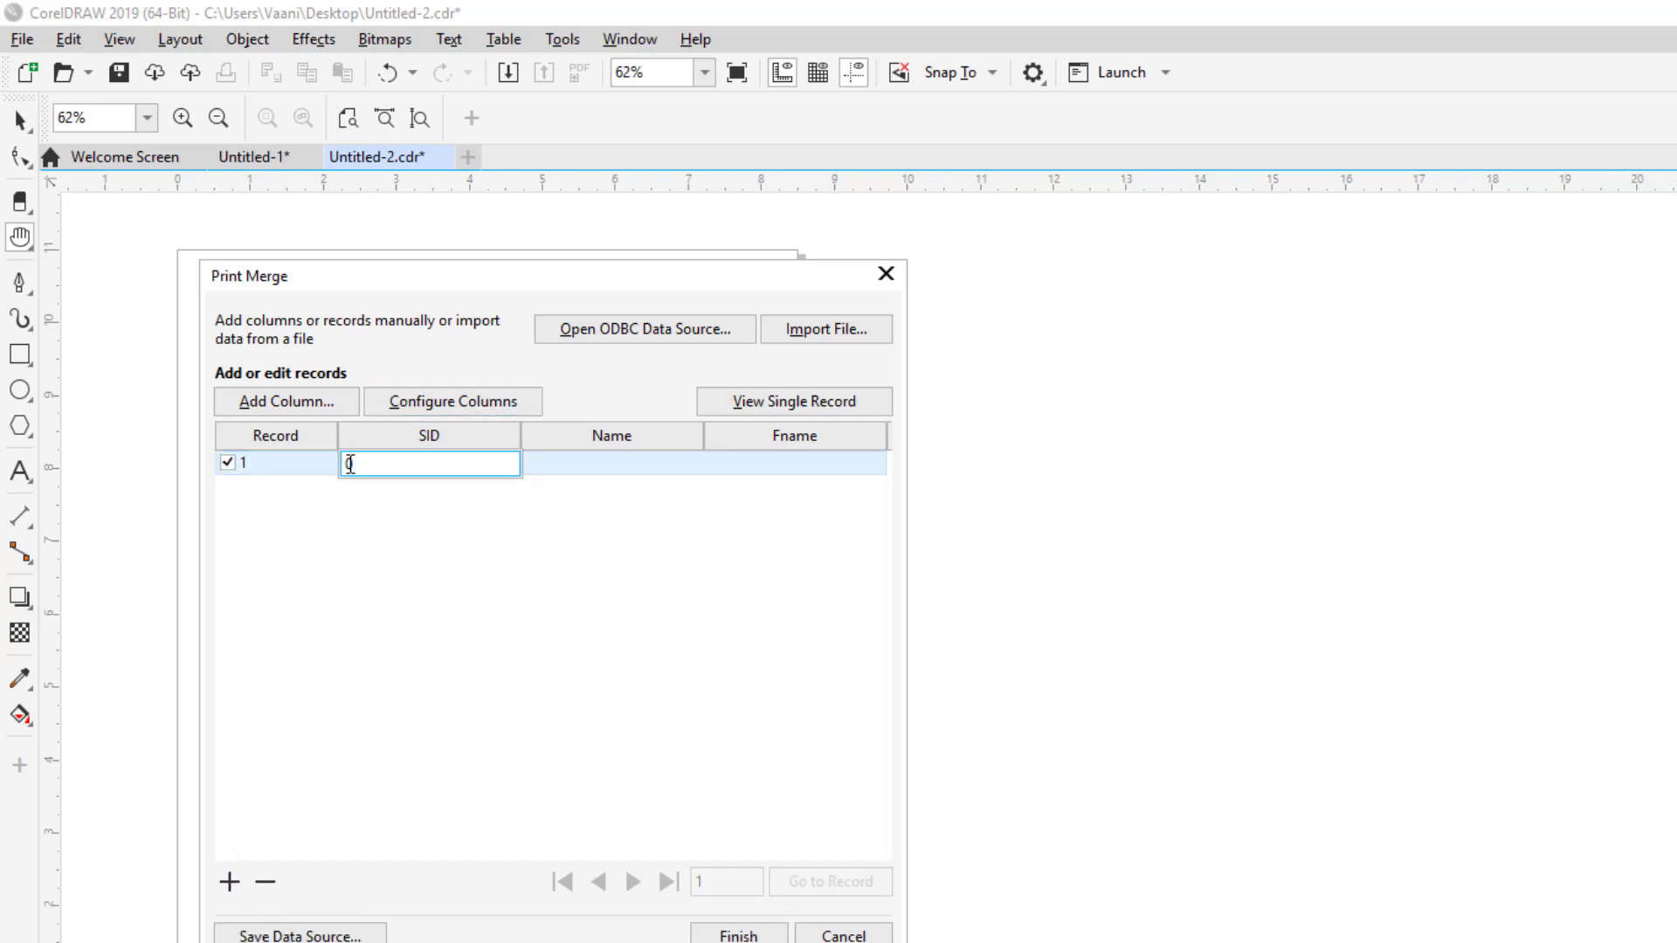
double_click(347, 465)
type("0011")
left_click(595, 461)
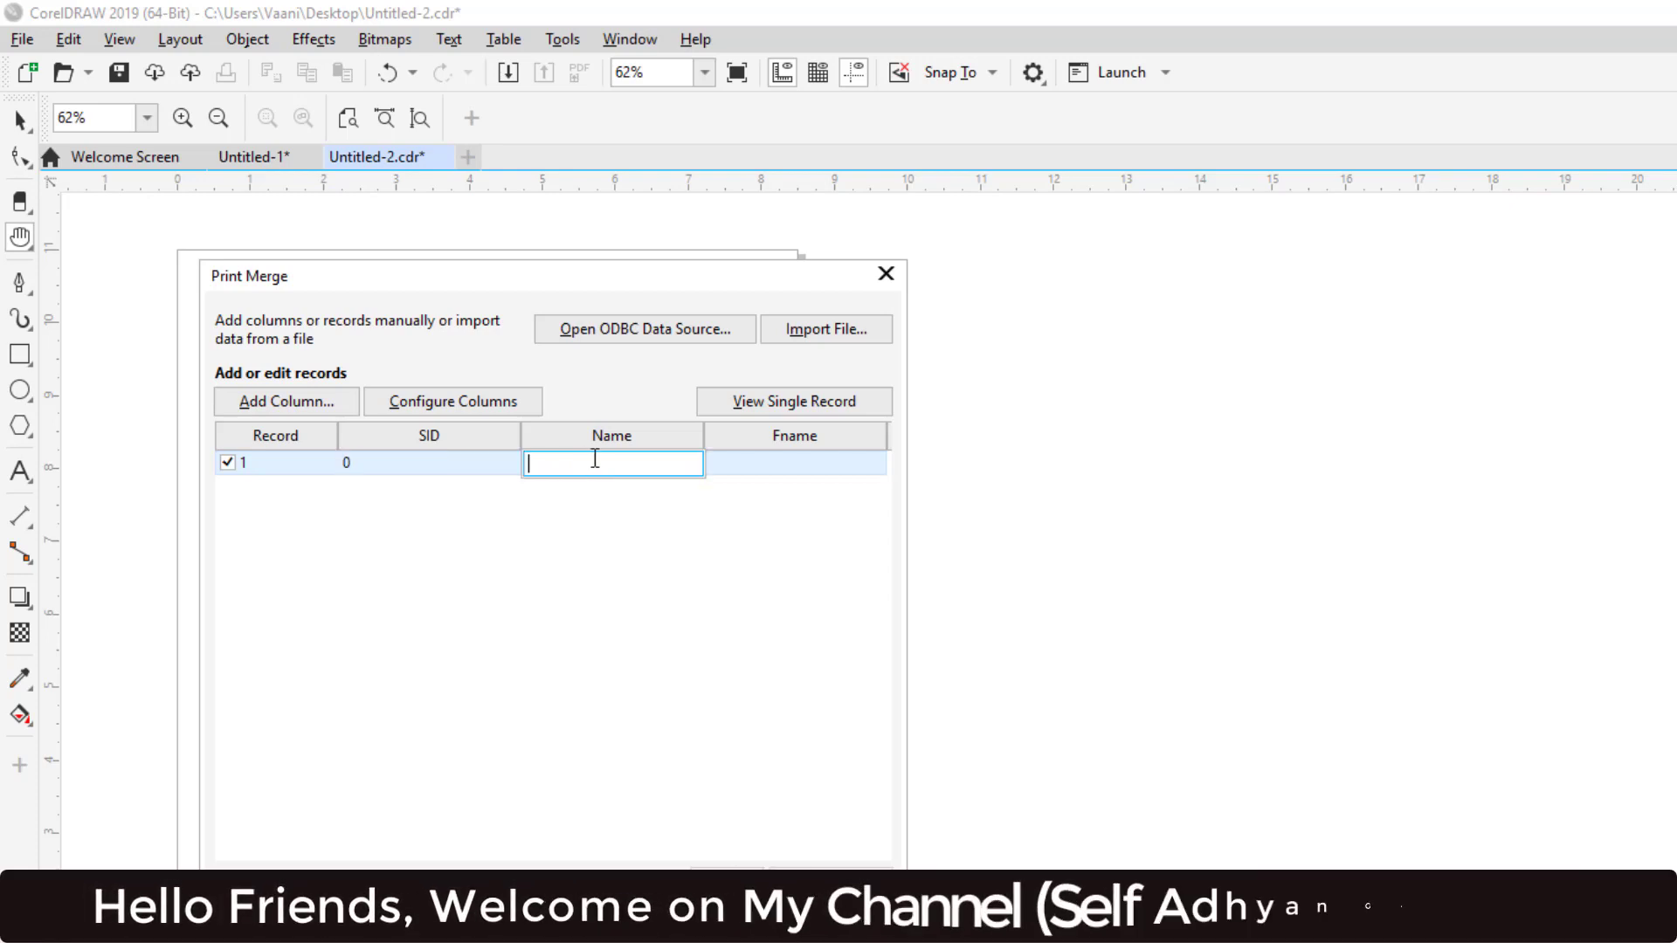
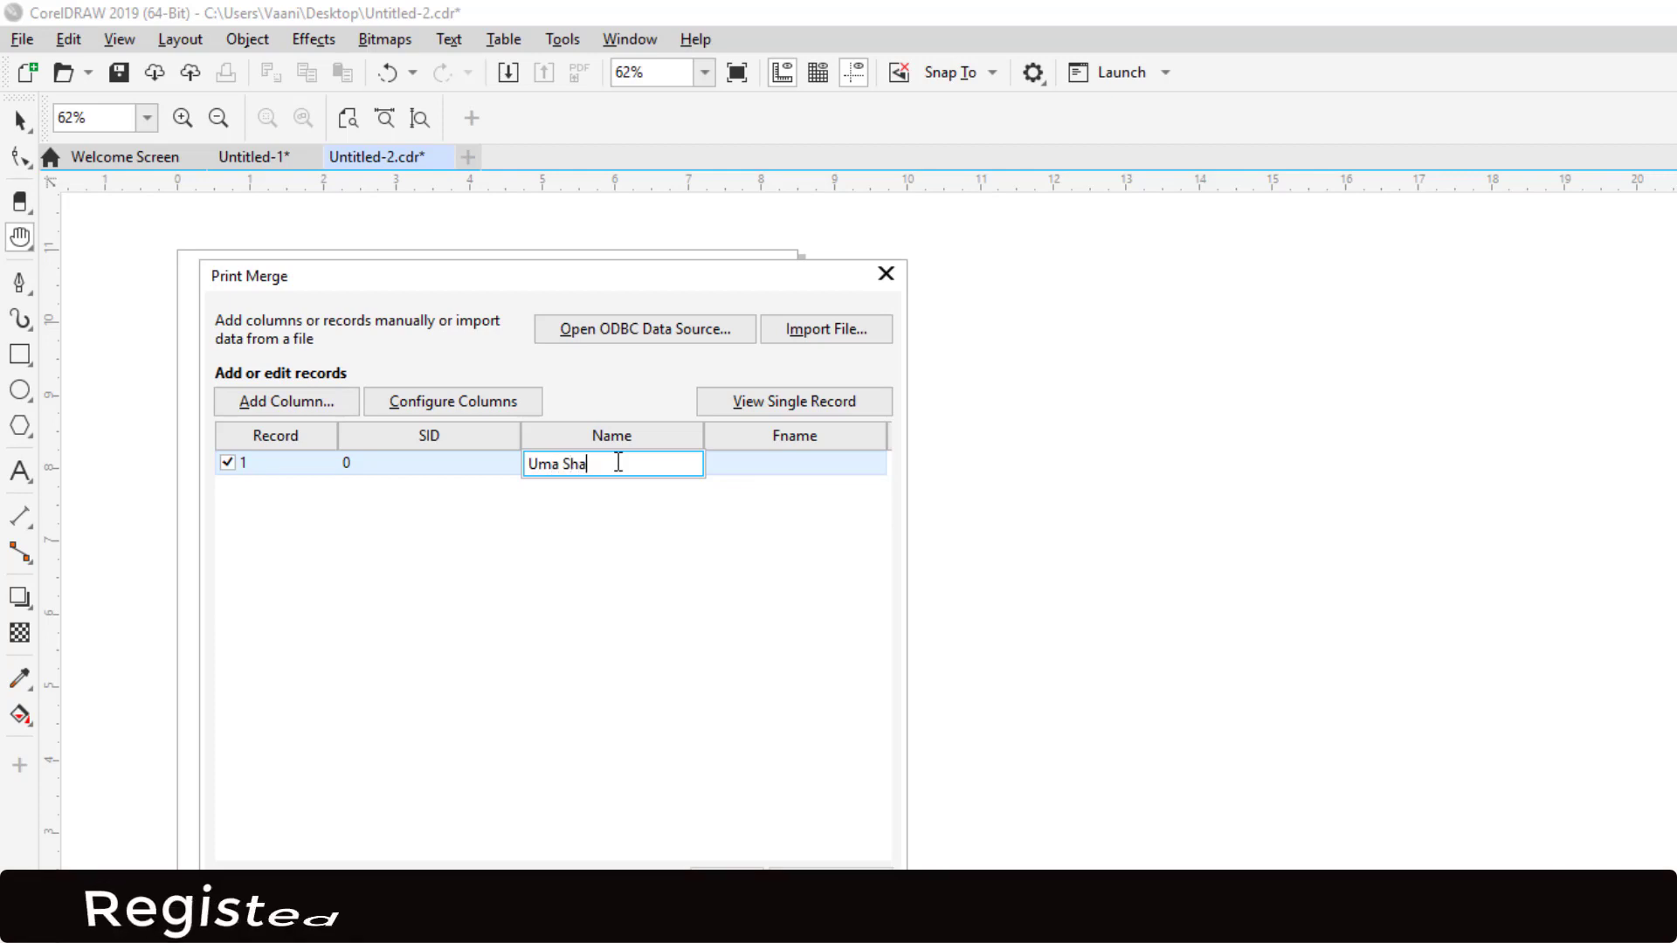
key("Tab")
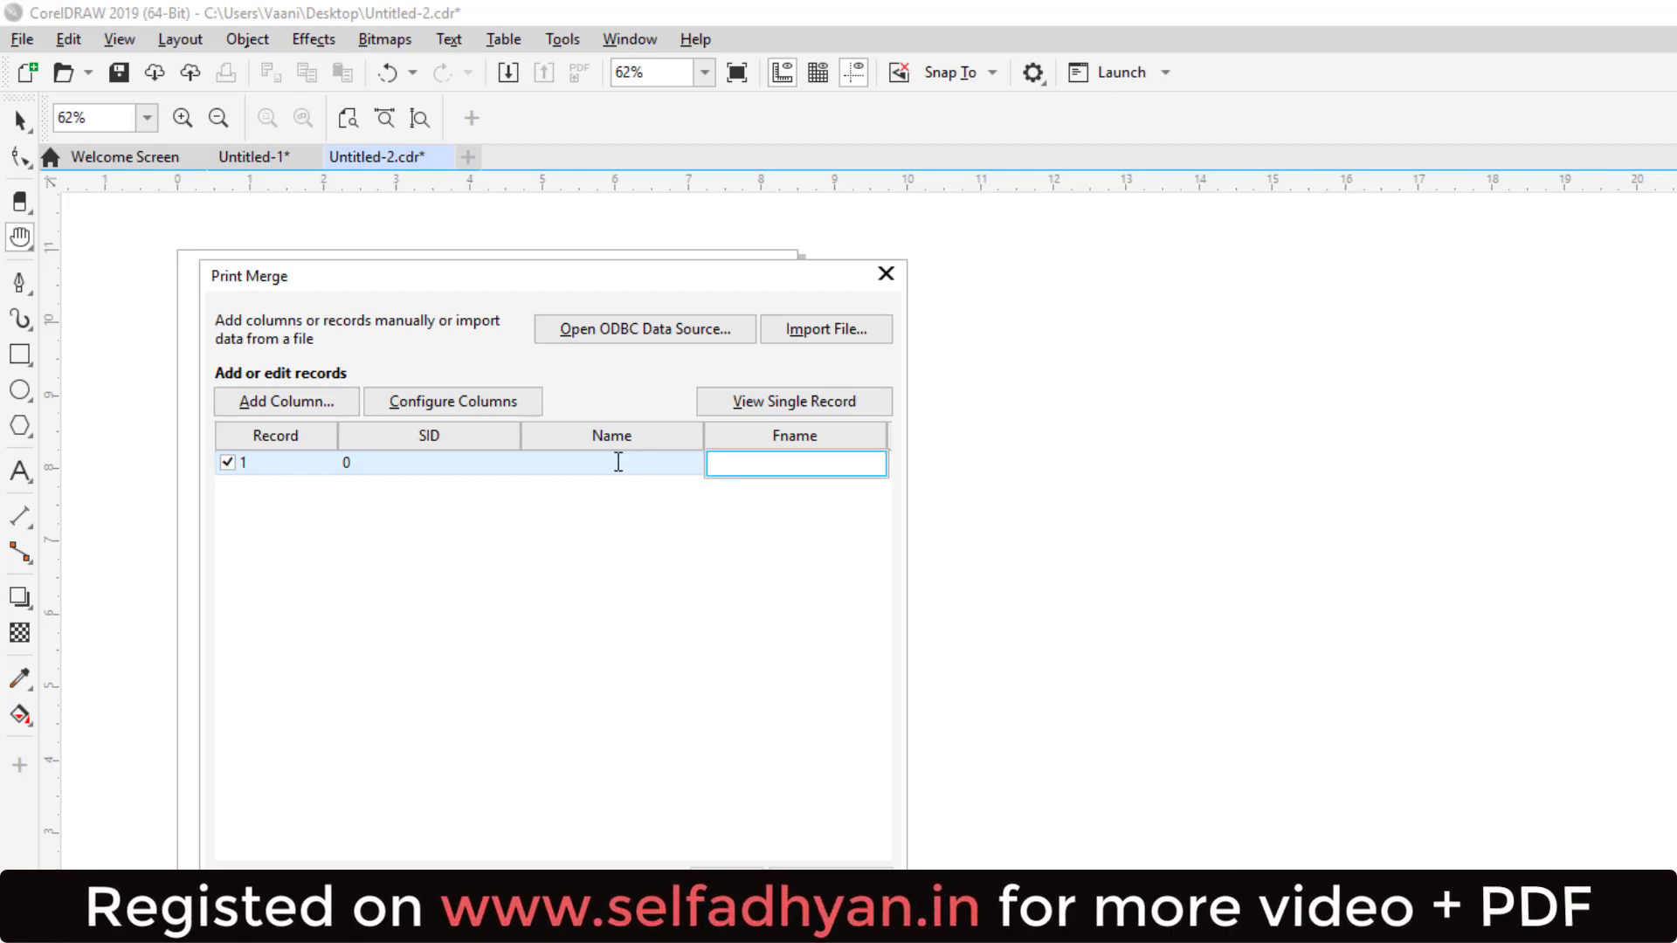
Step: Re-enter the person's first name under Name, then type another person's name under Fname
left_click(618, 461)
left_click(564, 475)
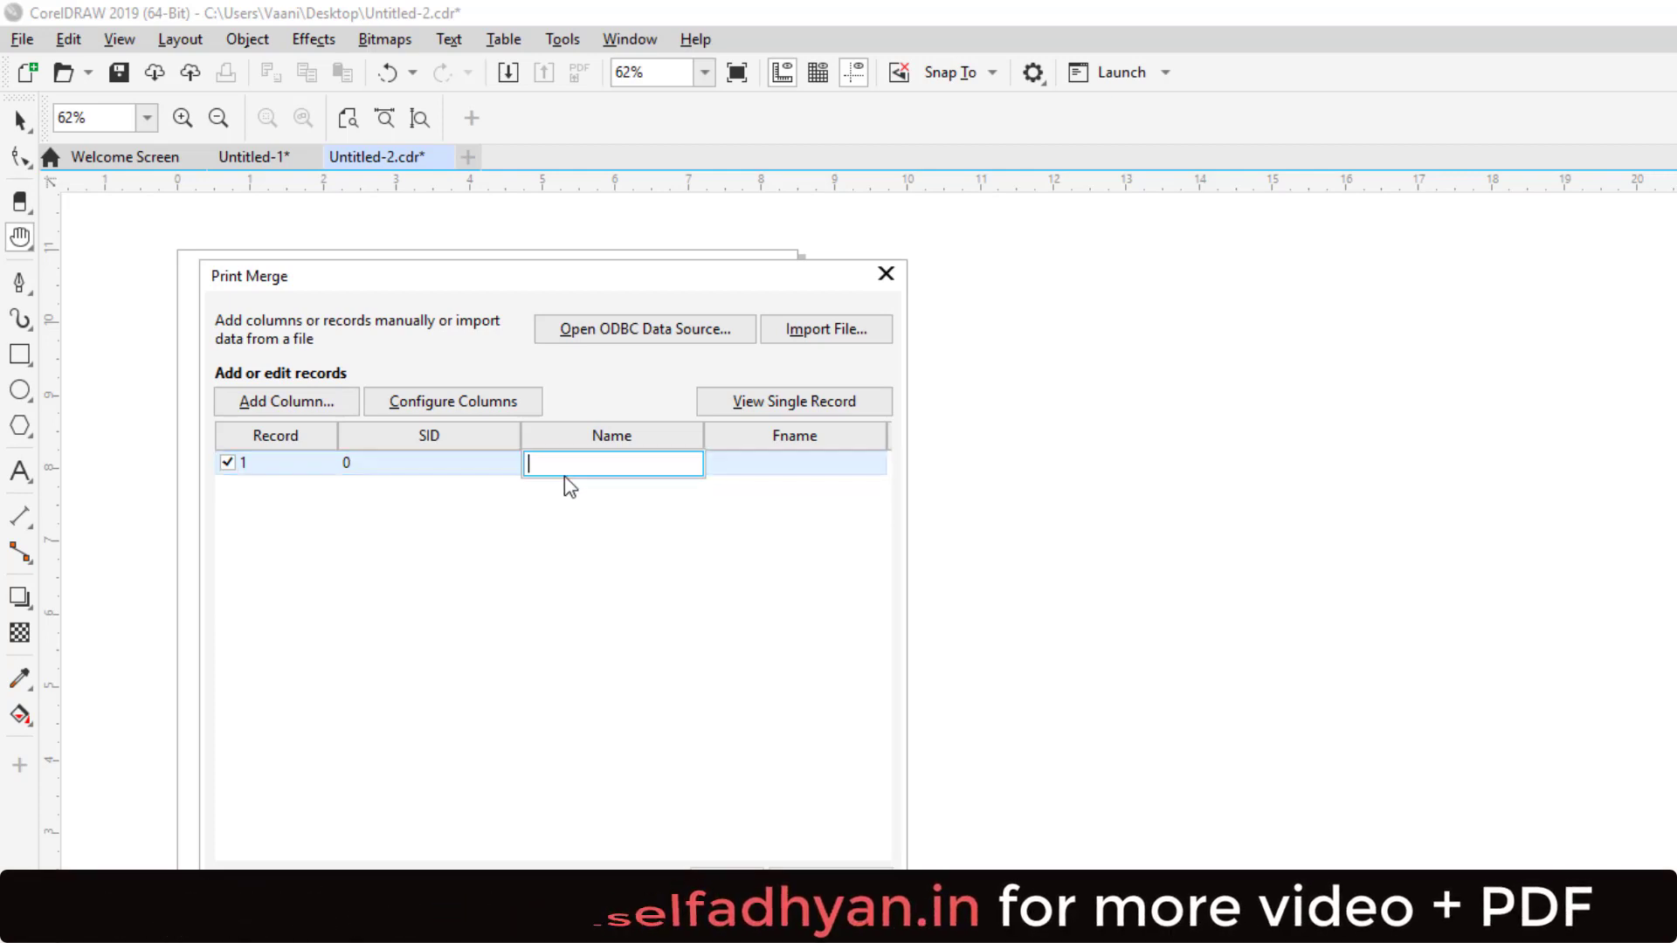
type("Uma")
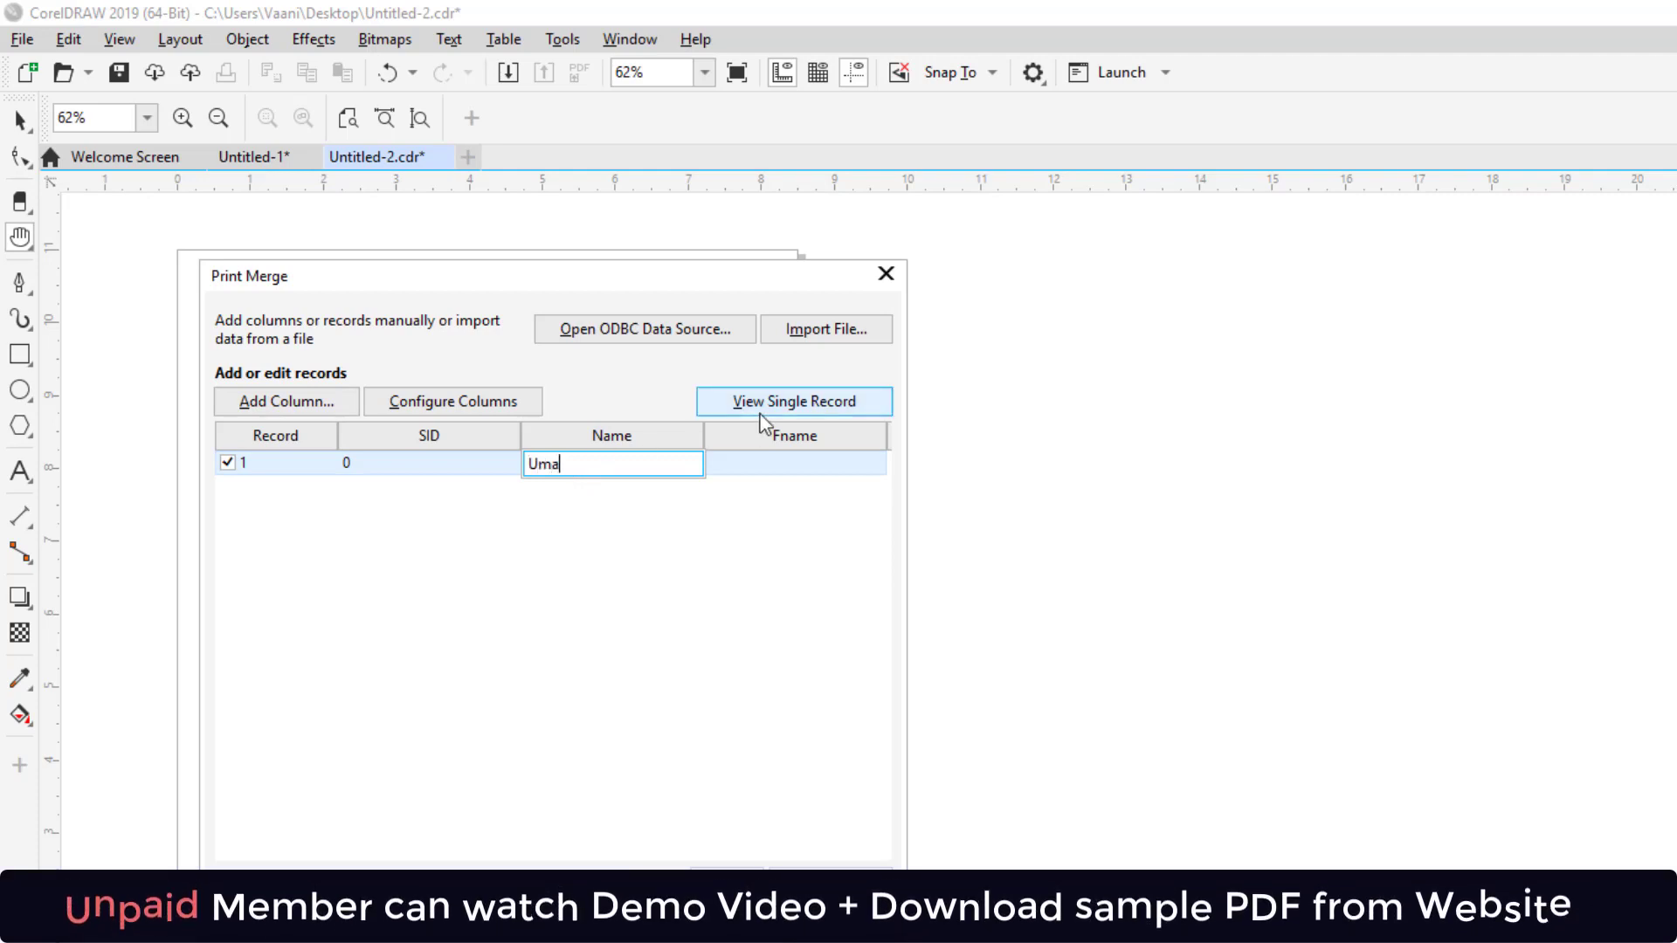
left_click(808, 468)
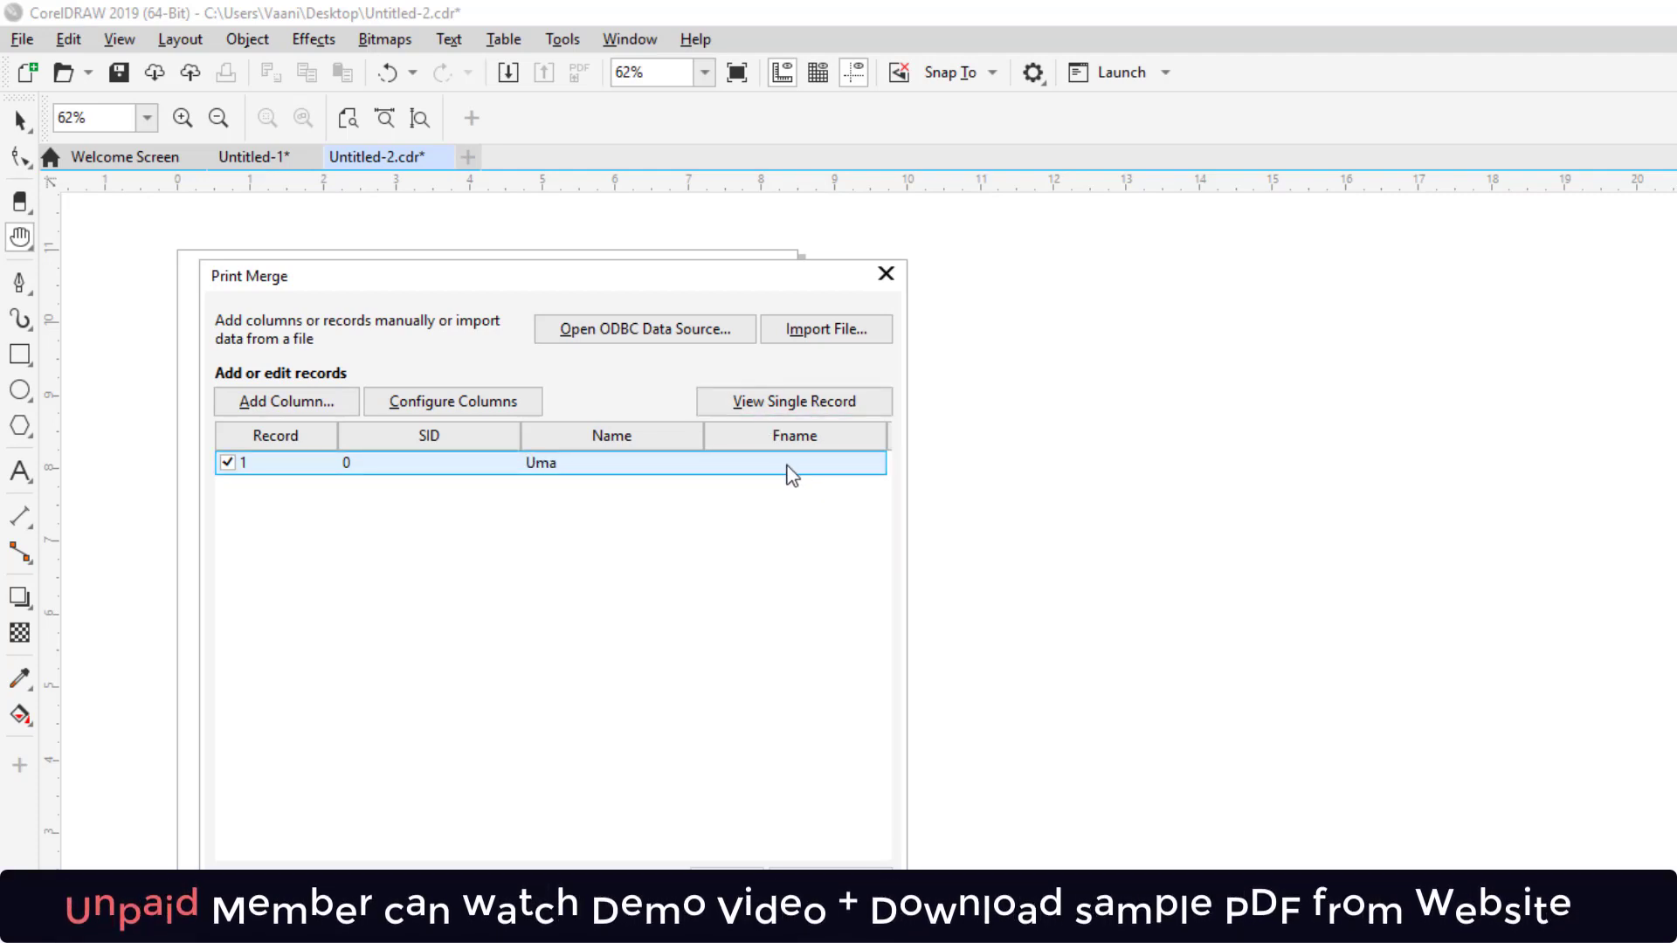
left_click(667, 468)
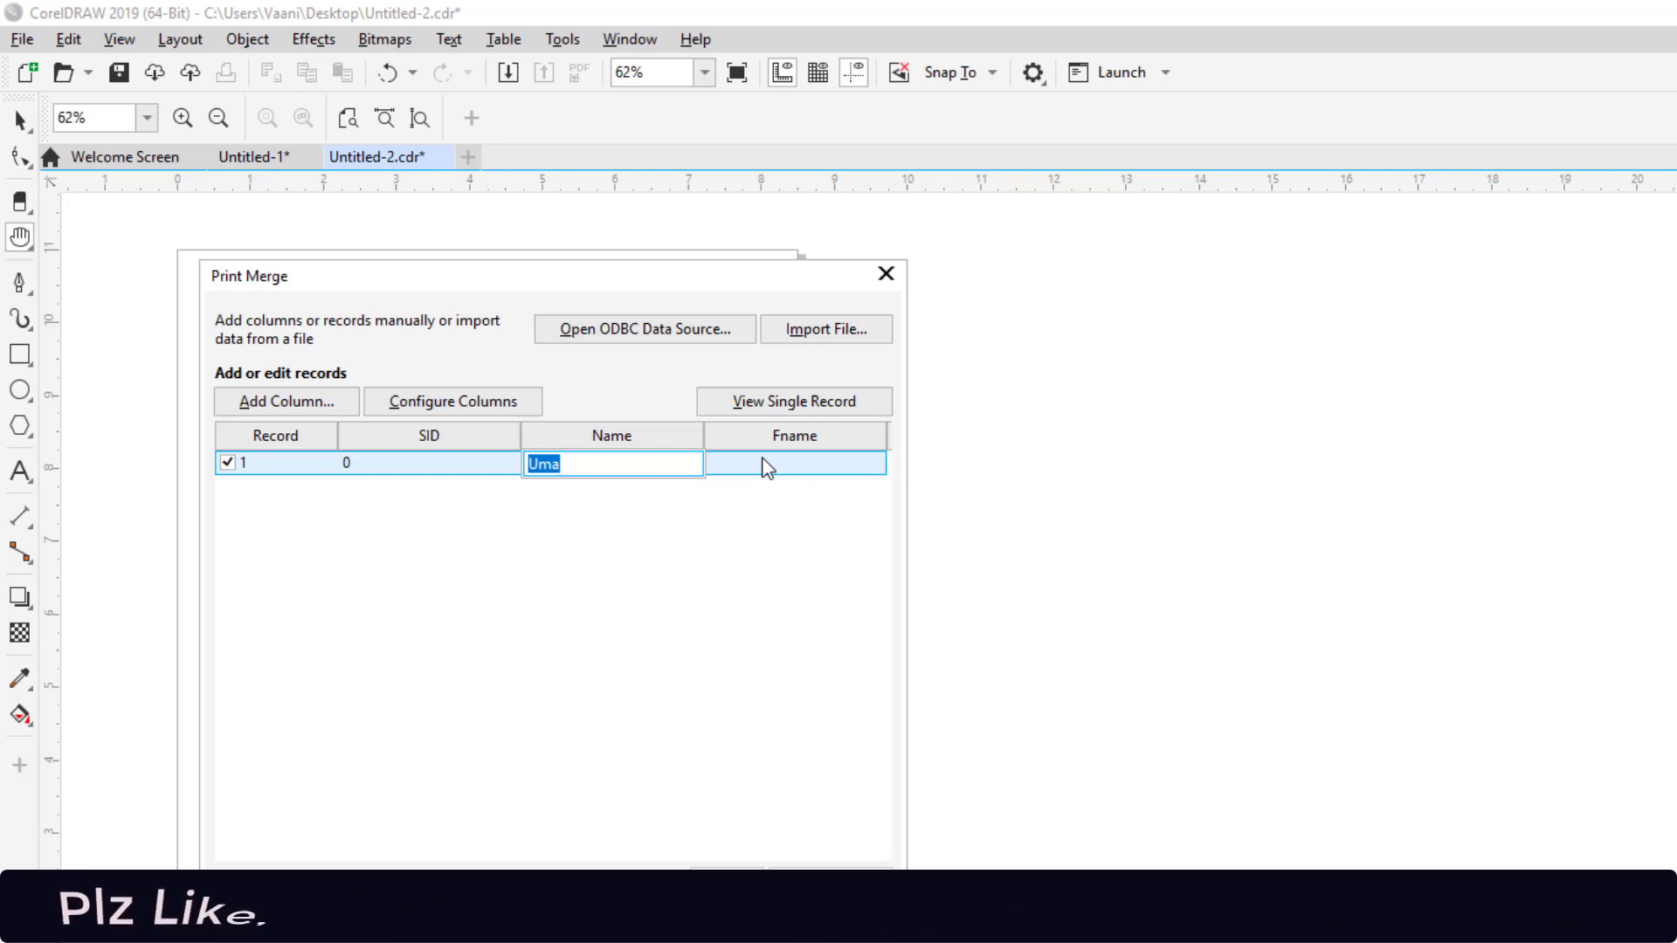
left_click(742, 464)
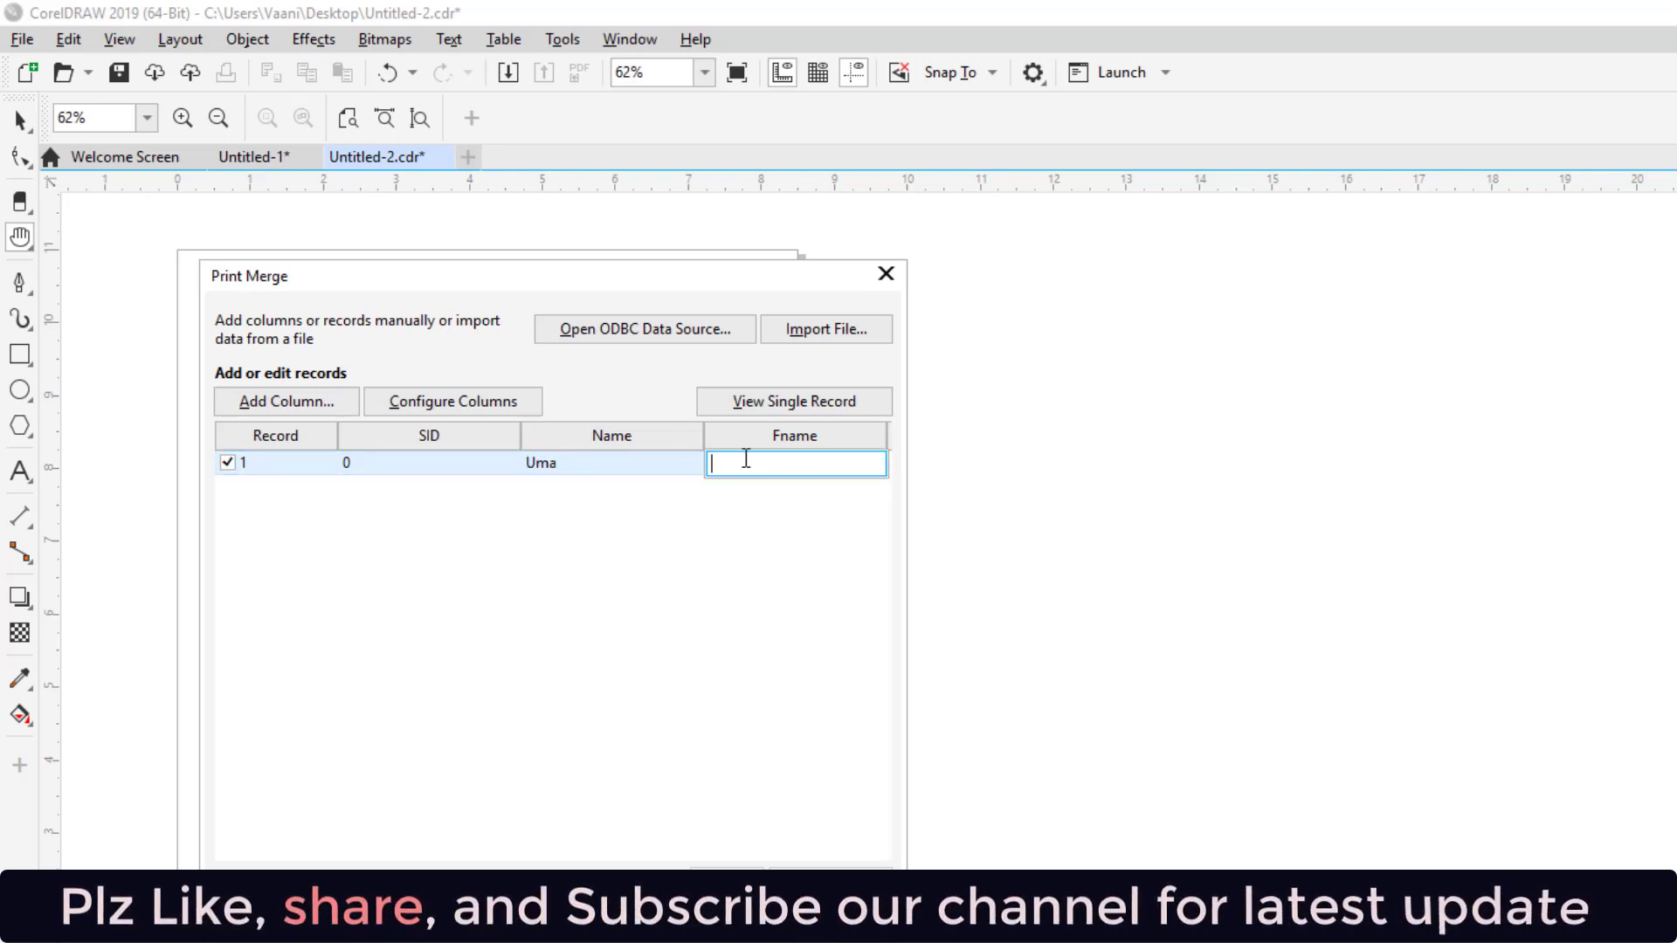
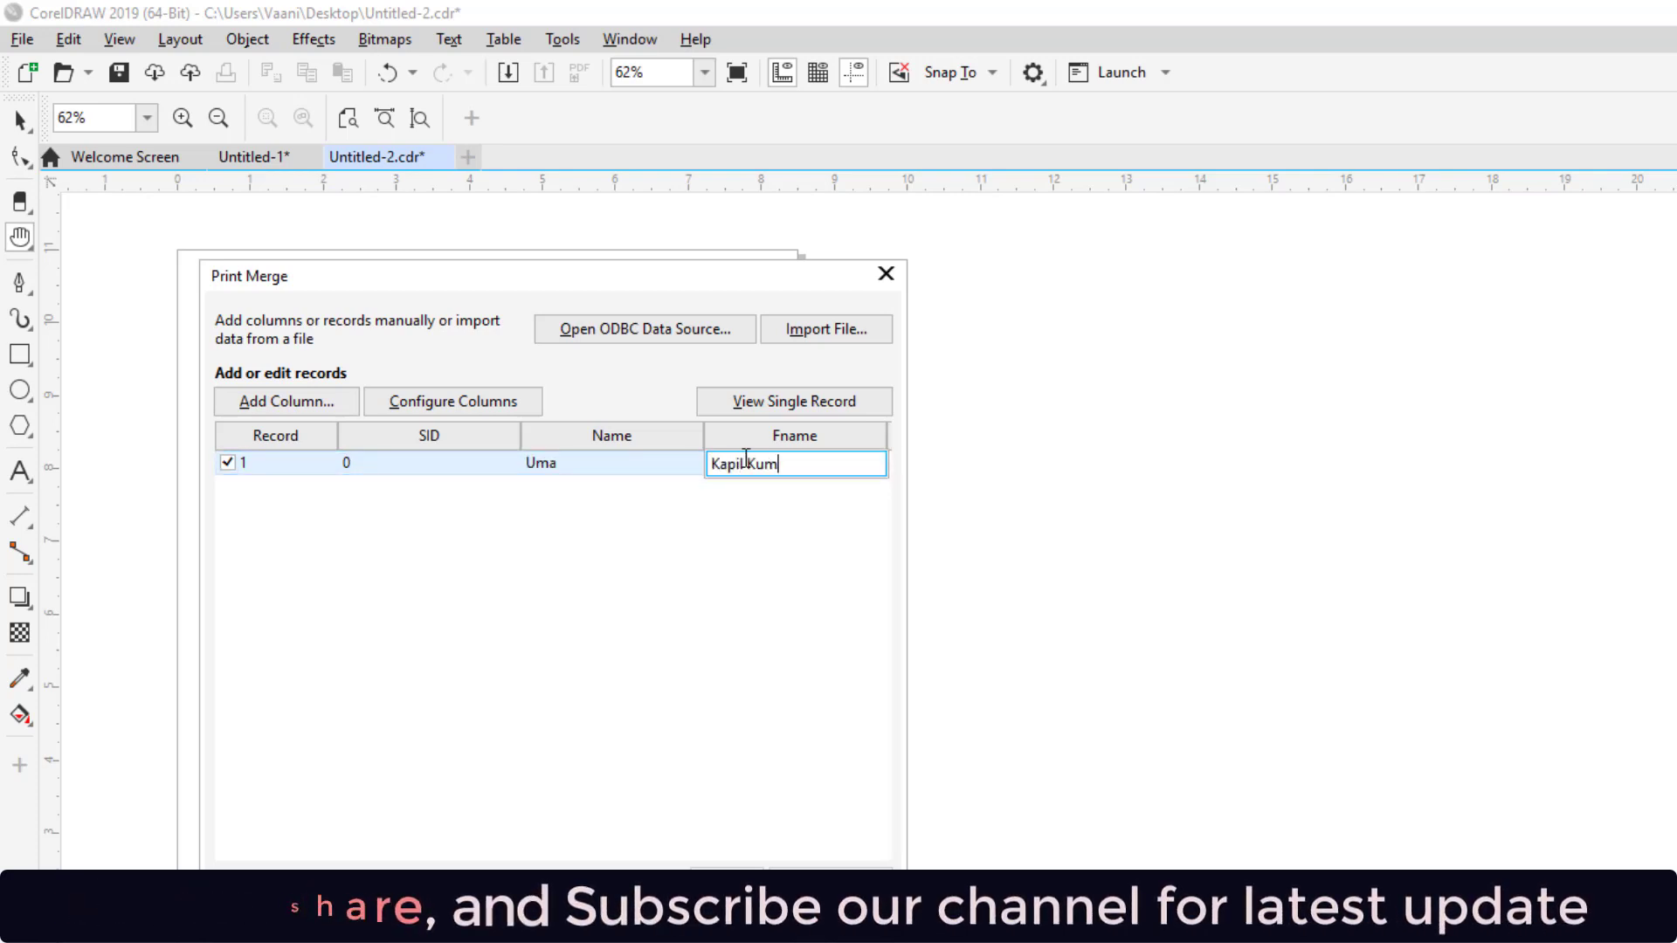